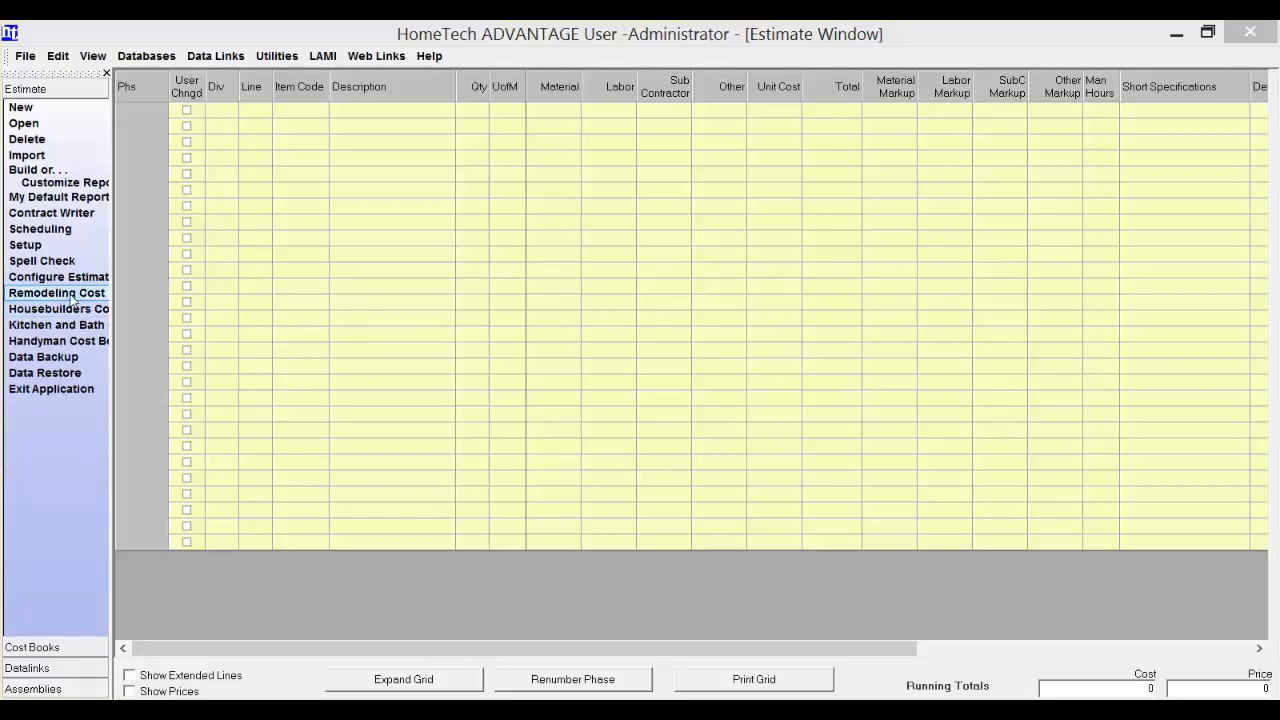
- Open the remodeling cost book, go to division 14 Plumbing, and expand the cost item listing
left_click(72, 294)
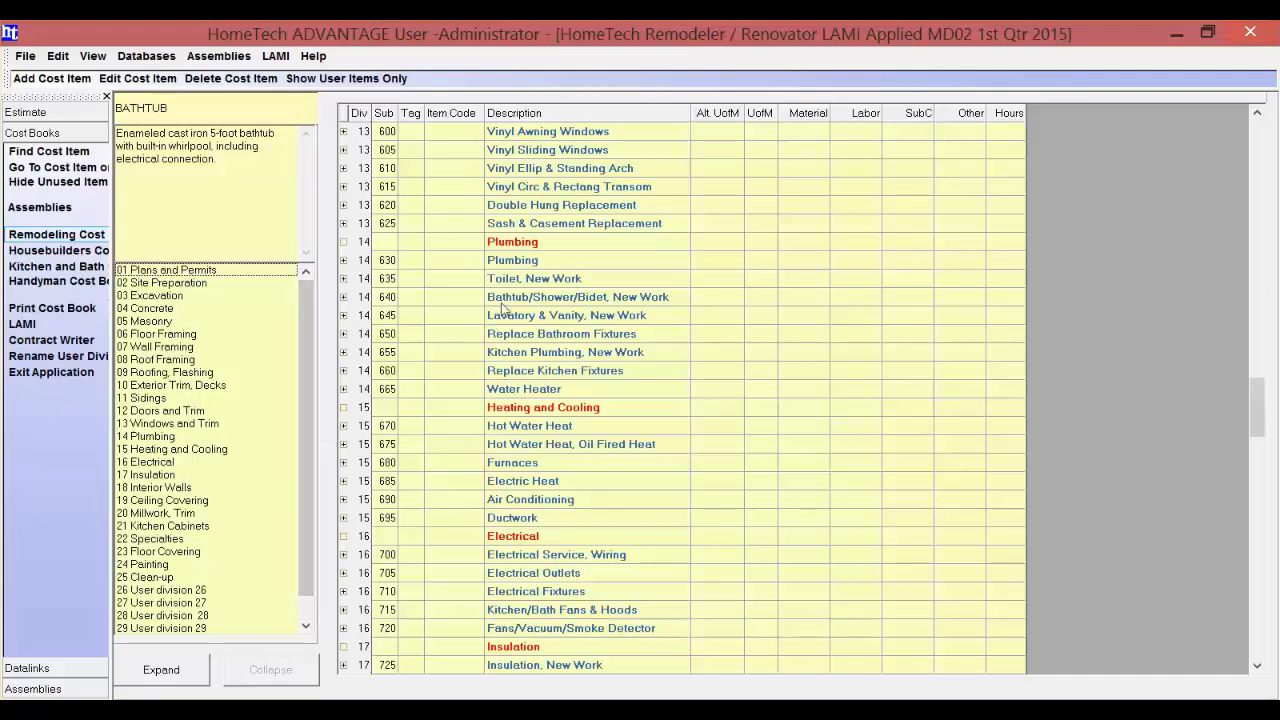
left_click(502, 243)
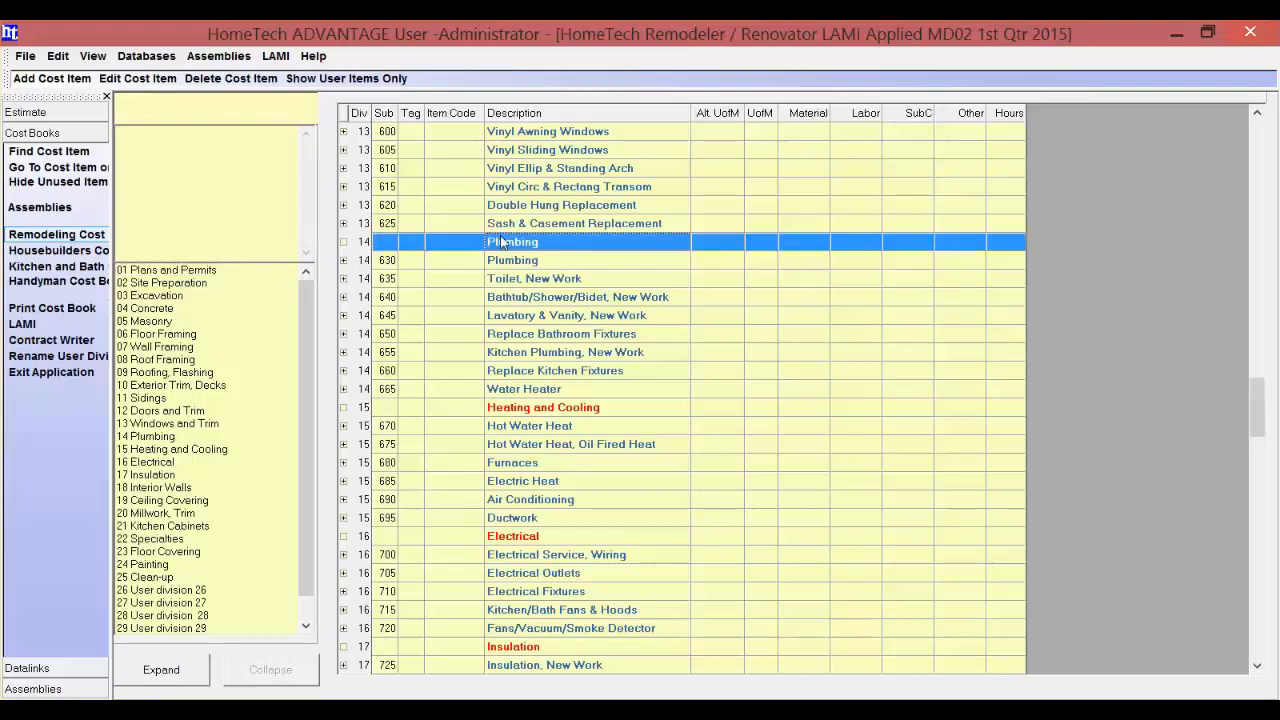
left_click(173, 438)
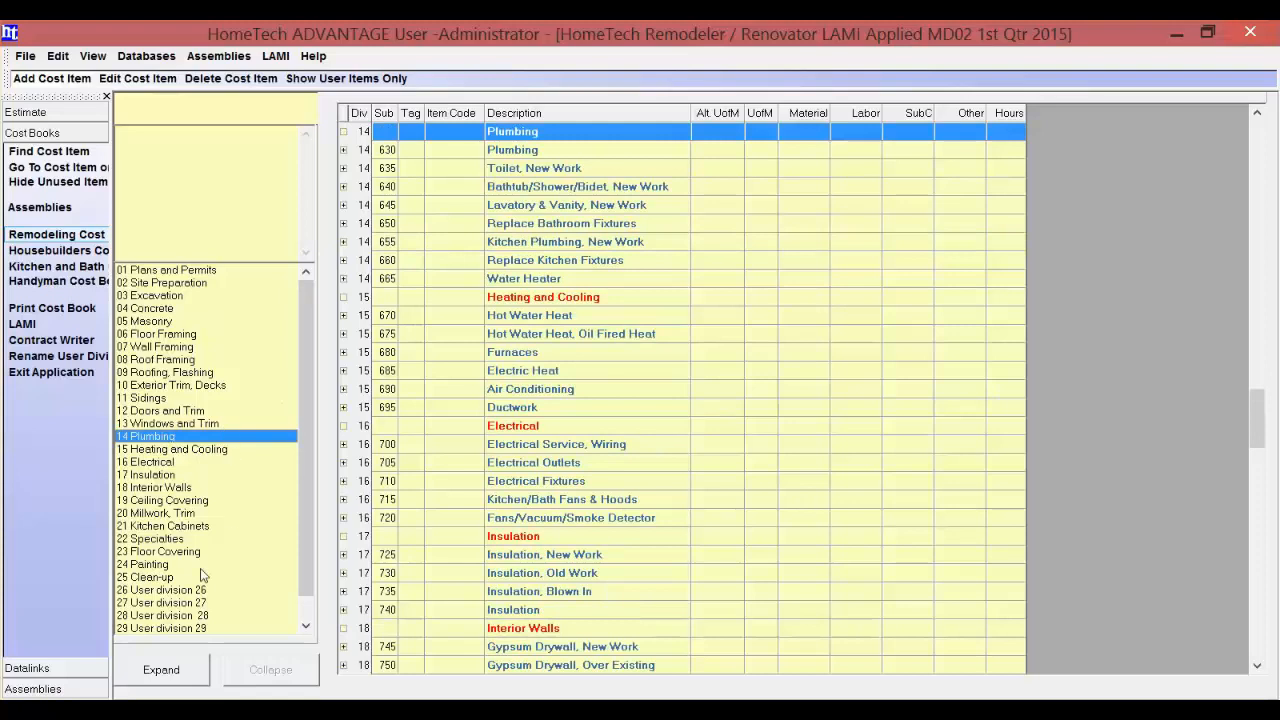
left_click(155, 665)
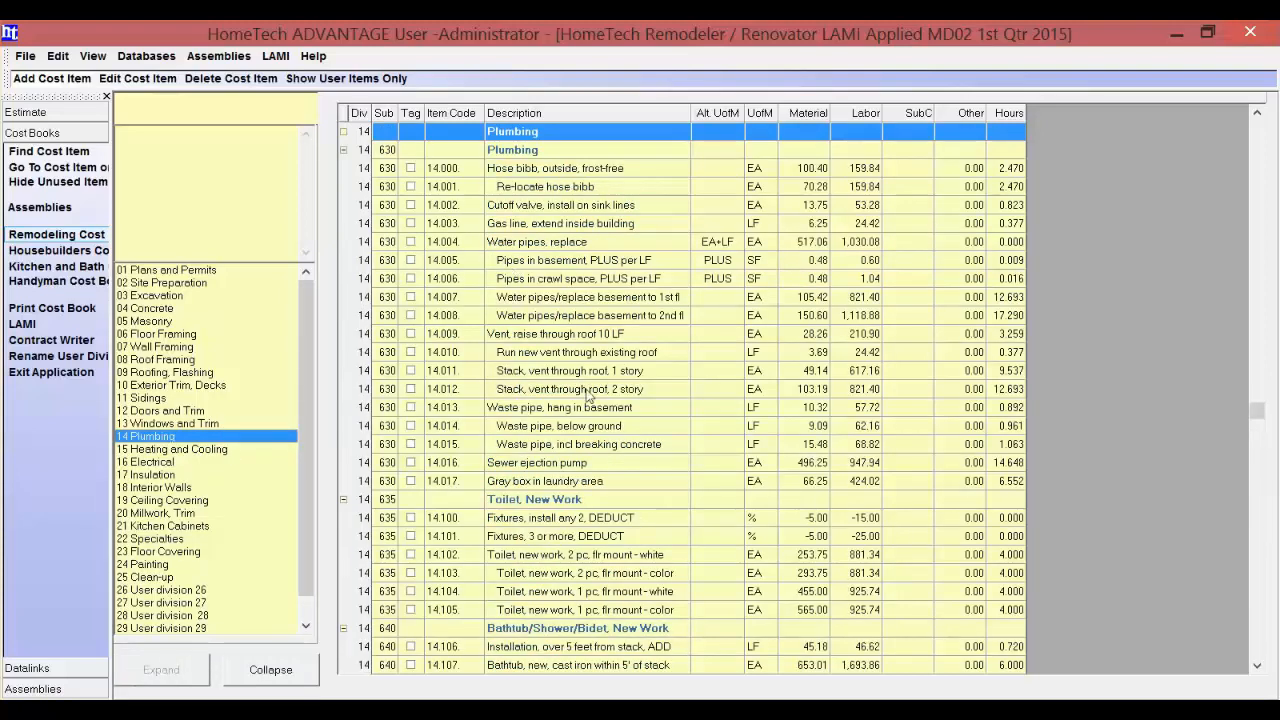
- Start adding a new cost item based on 14.110, the new cast iron bathtub with whirlpool in the Bathtub/Shower/Bidet group
left_click(553, 500)
scroll(560, 500, "down", 3)
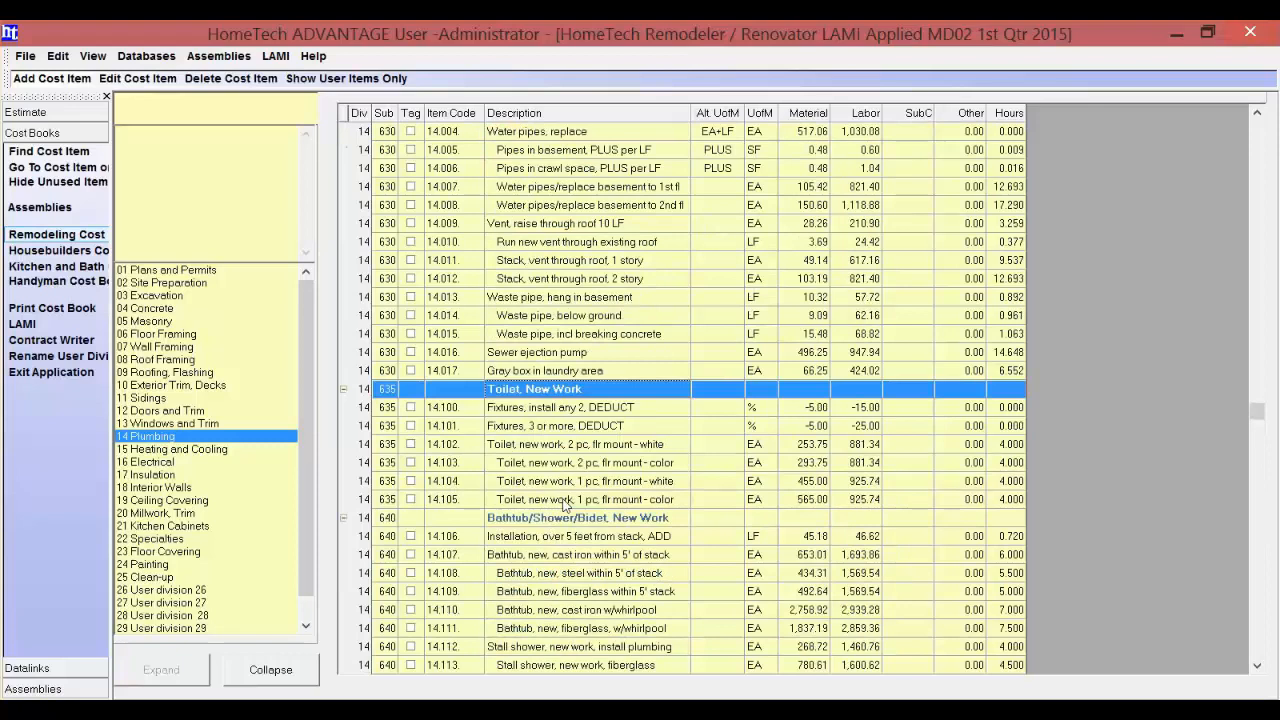
scroll(565, 505, "down", 4)
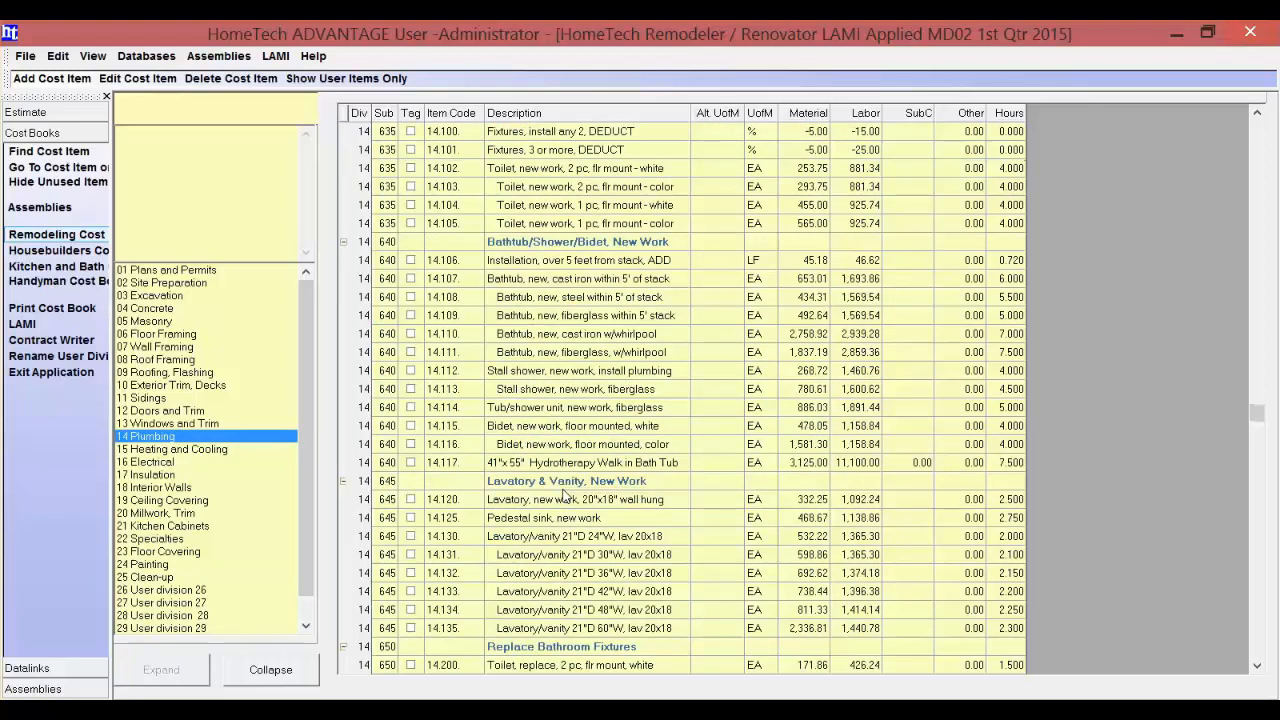
left_click(553, 249)
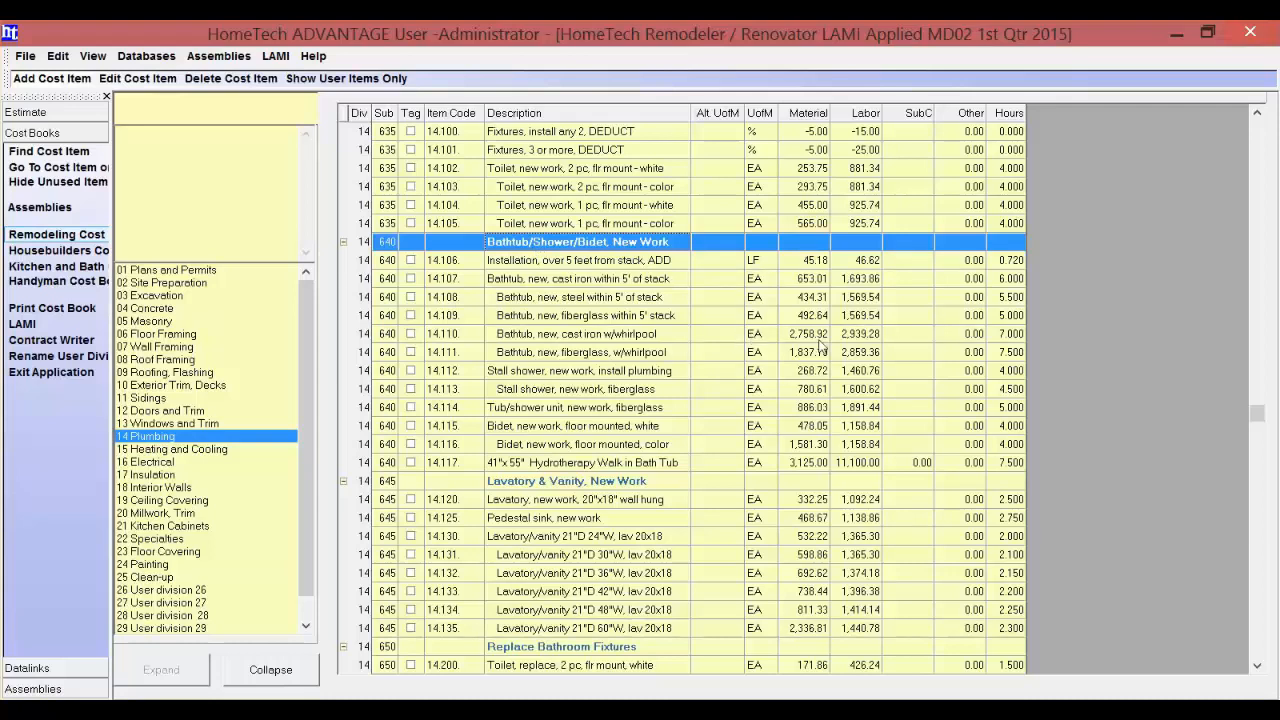
left_click(528, 337)
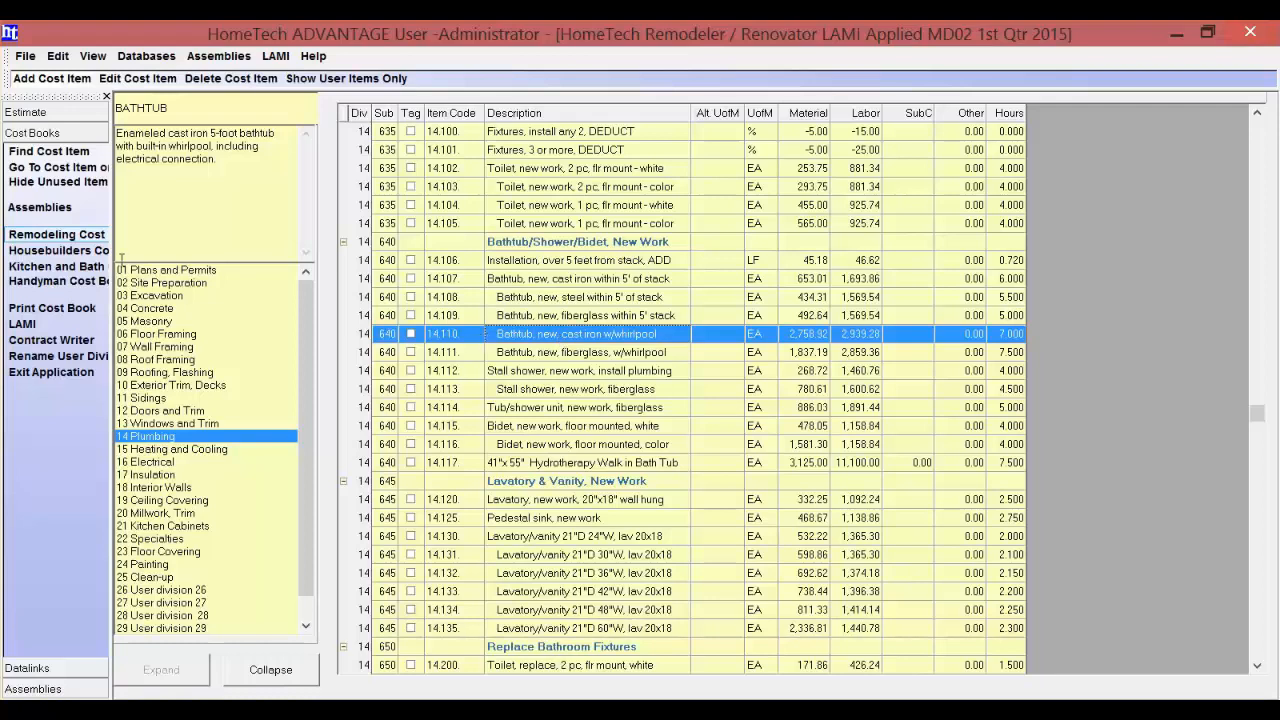
left_click(47, 79)
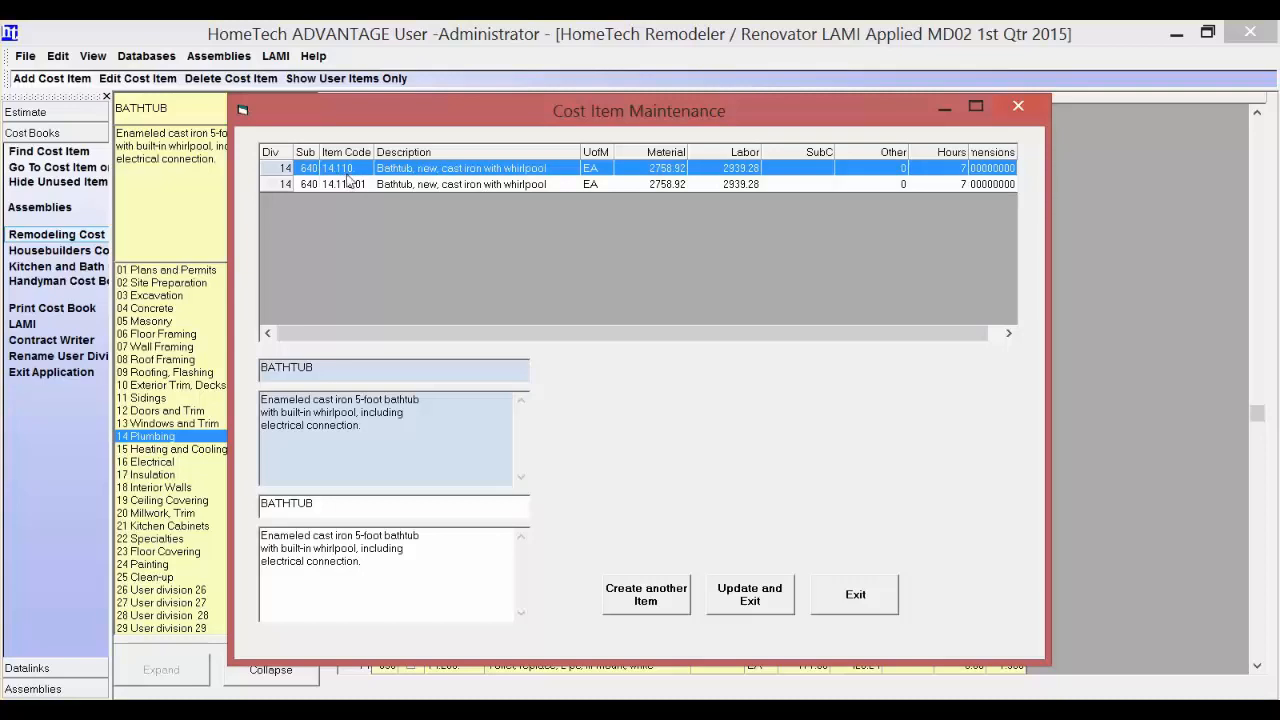
- Change the new item's description to "Bathtub, new, Gold with whirlpool" and its material cost to 12758.92
left_click(425, 186)
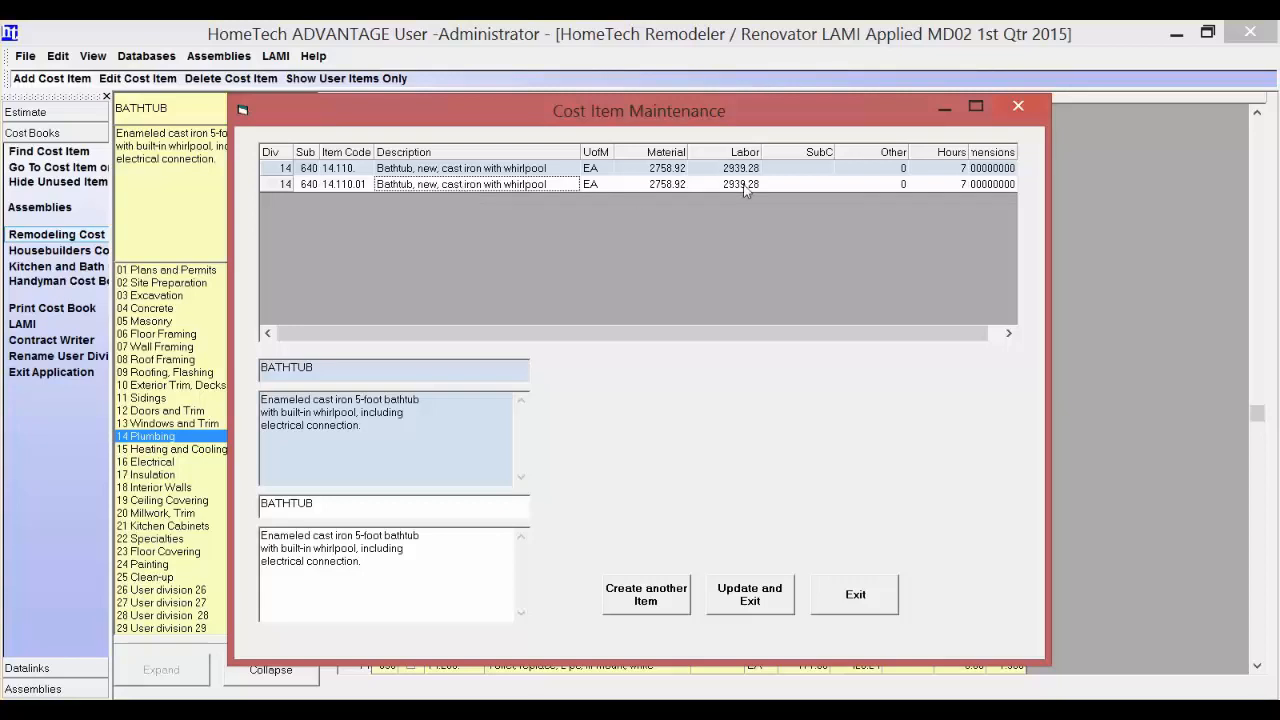
left_click(423, 188)
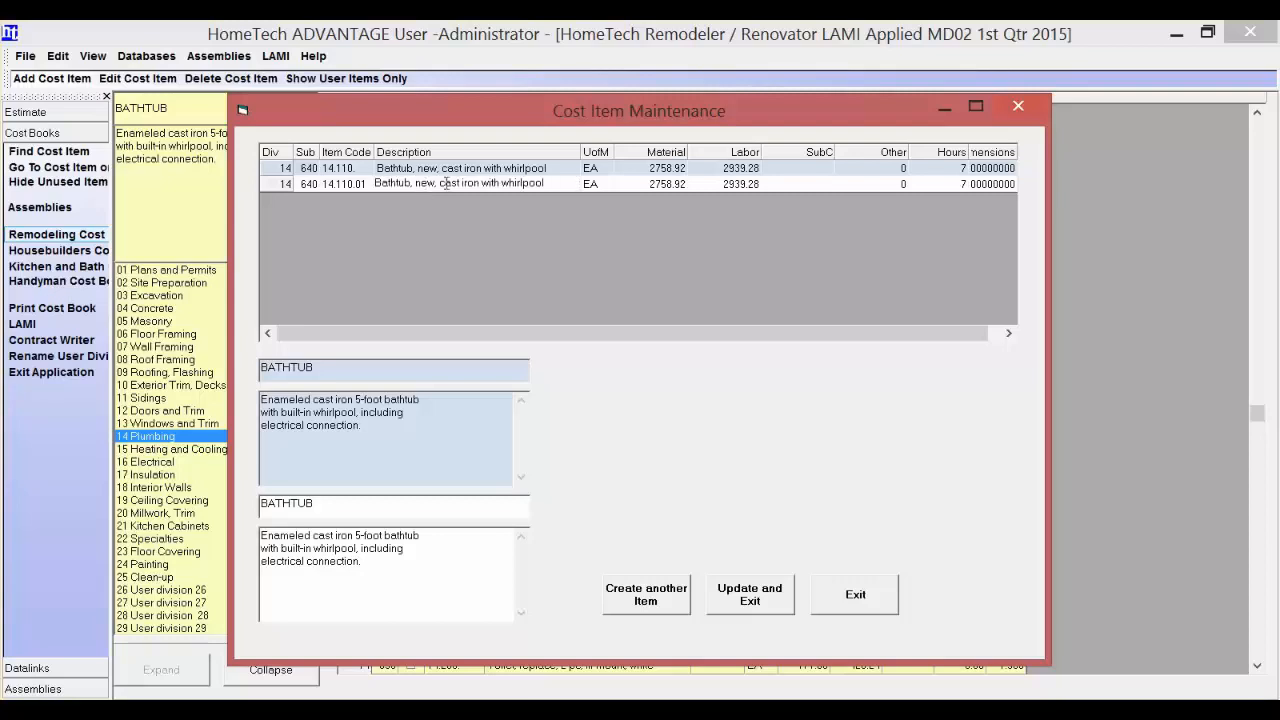
left_click(443, 183)
type("Go")
key("Delete")
type("l")
key("Delete")
key("Delete")
key("Delete")
key("Delete")
key("Delete")
key("Delete")
key("Delete")
key("Delete")
key("Delete")
type("d")
left_click(645, 183)
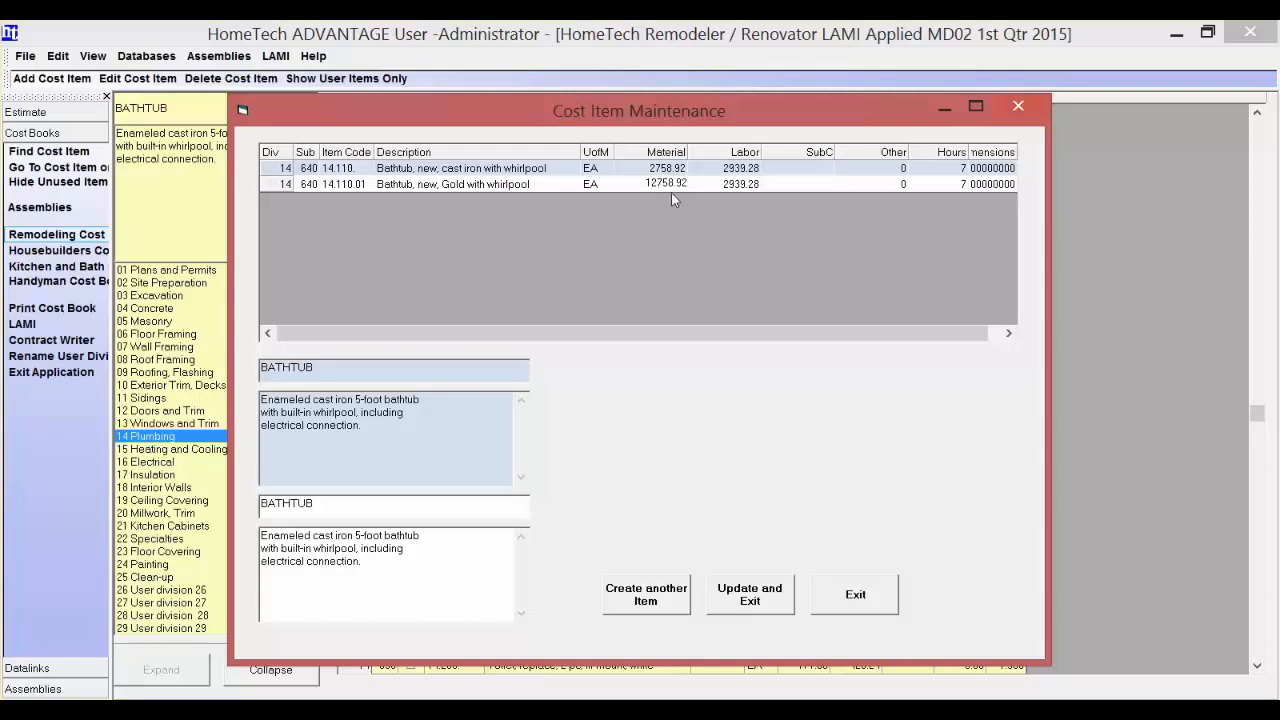
- Edit the new item's specification text so its first line reads "Gold Plated 6-foot bathtub"
left_click(363, 510)
left_click_drag(350, 538, 203, 538)
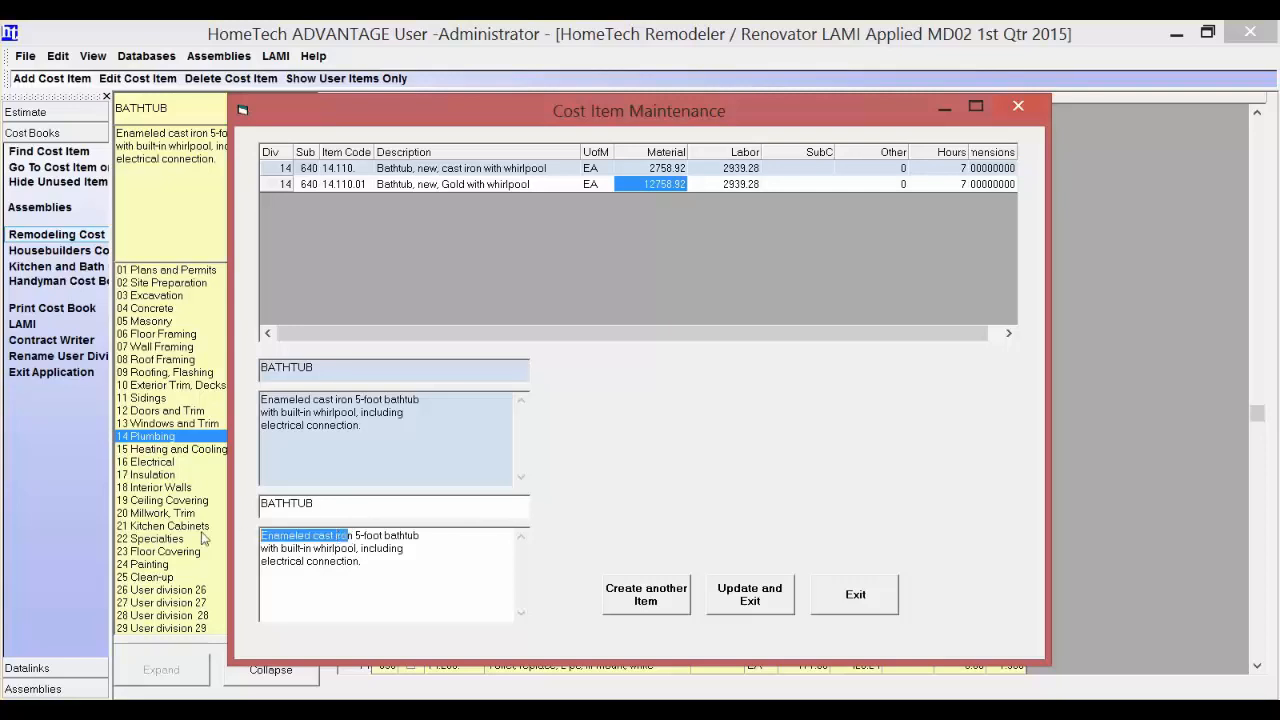
key("Delete")
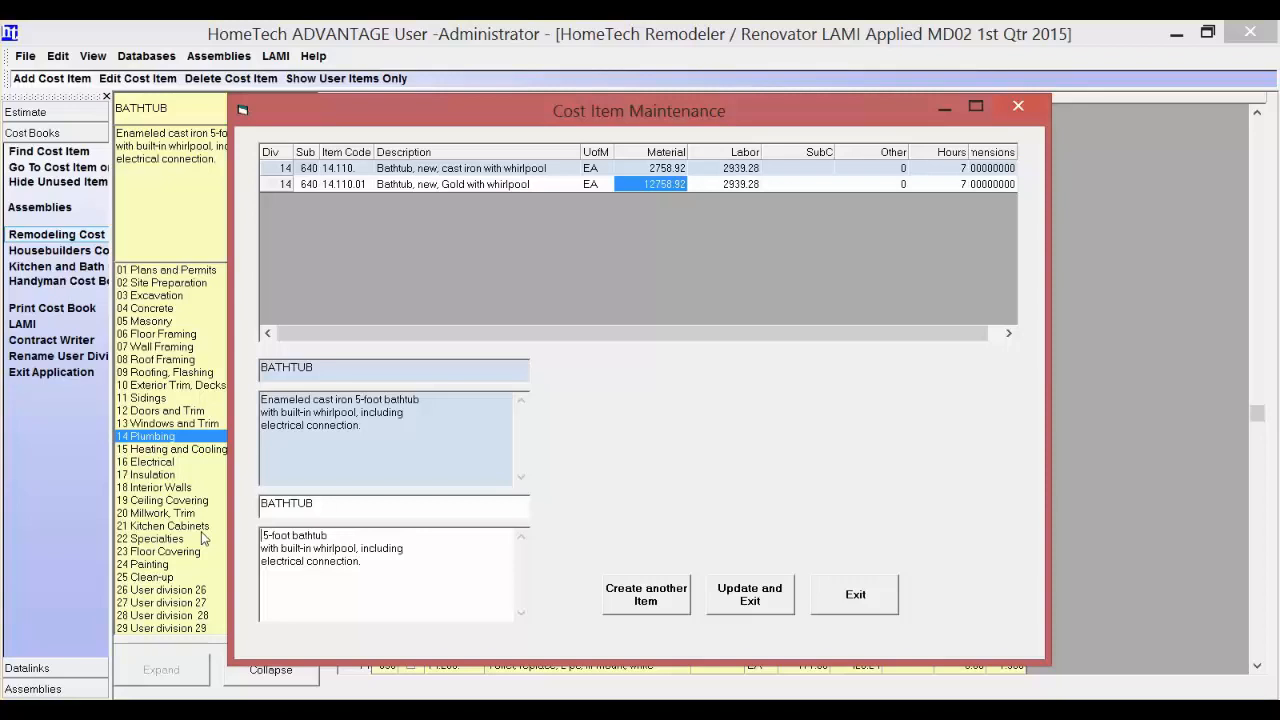
type("G")
type("old Plat")
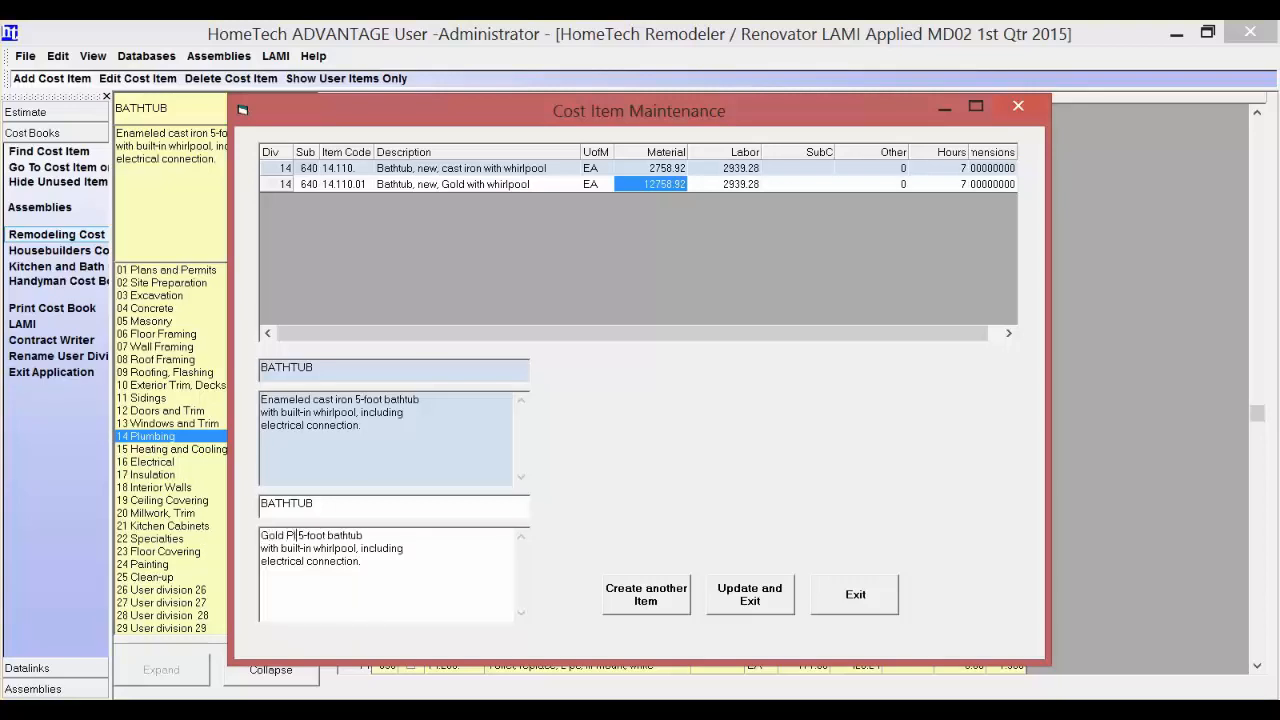
type("ed")
key("BackSpace")
key("BackSpace")
type("6")
- Save the new gold bathtub item to the cost book and close the item maintenance window
left_click(447, 186)
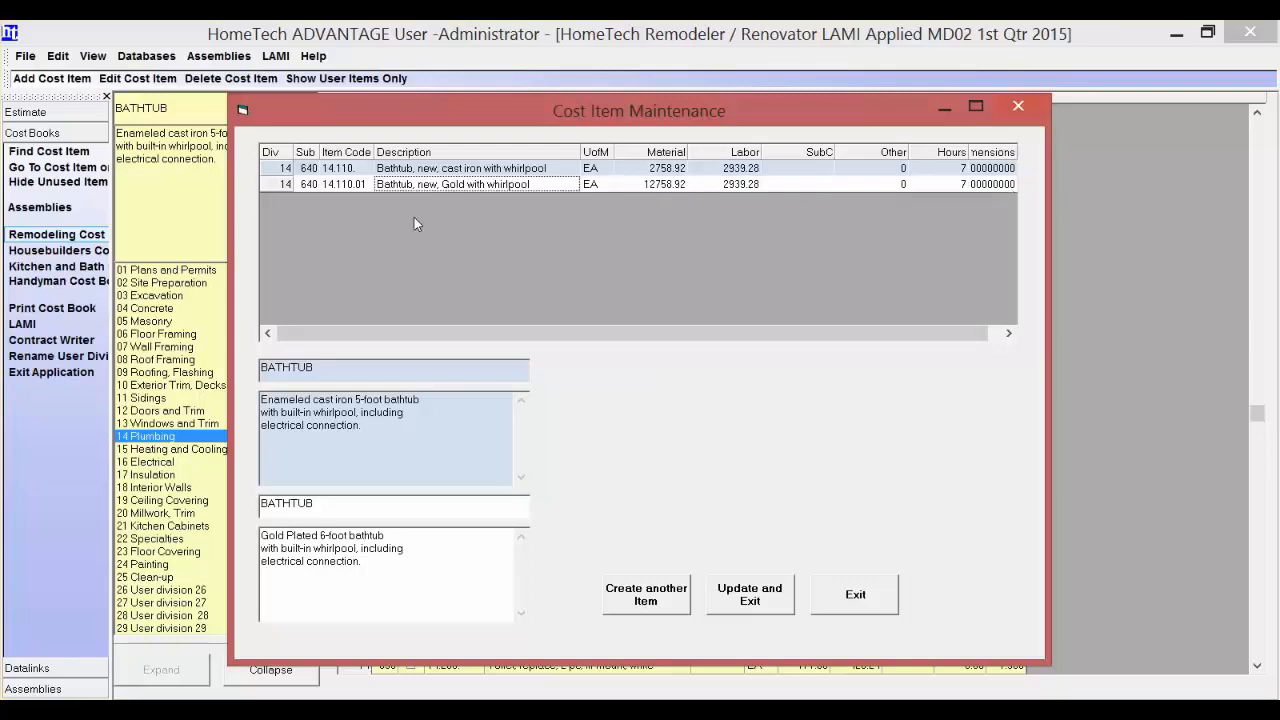
left_click(316, 503)
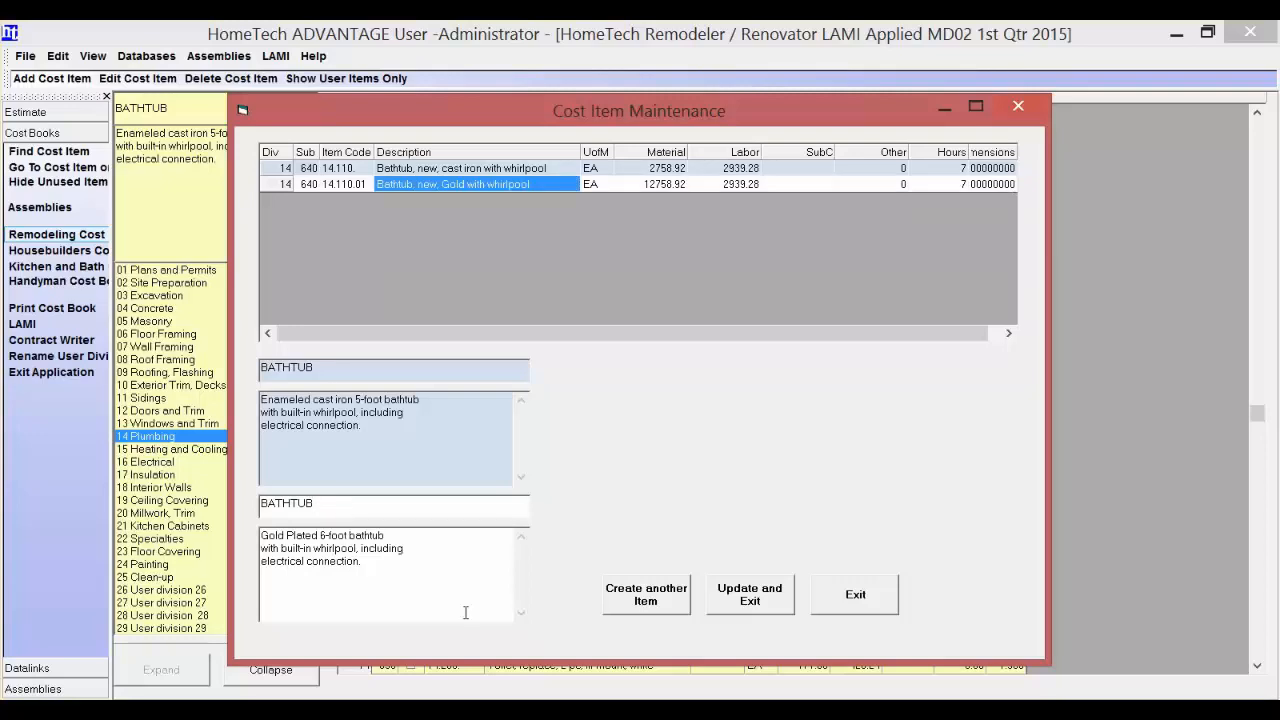
left_click(752, 604)
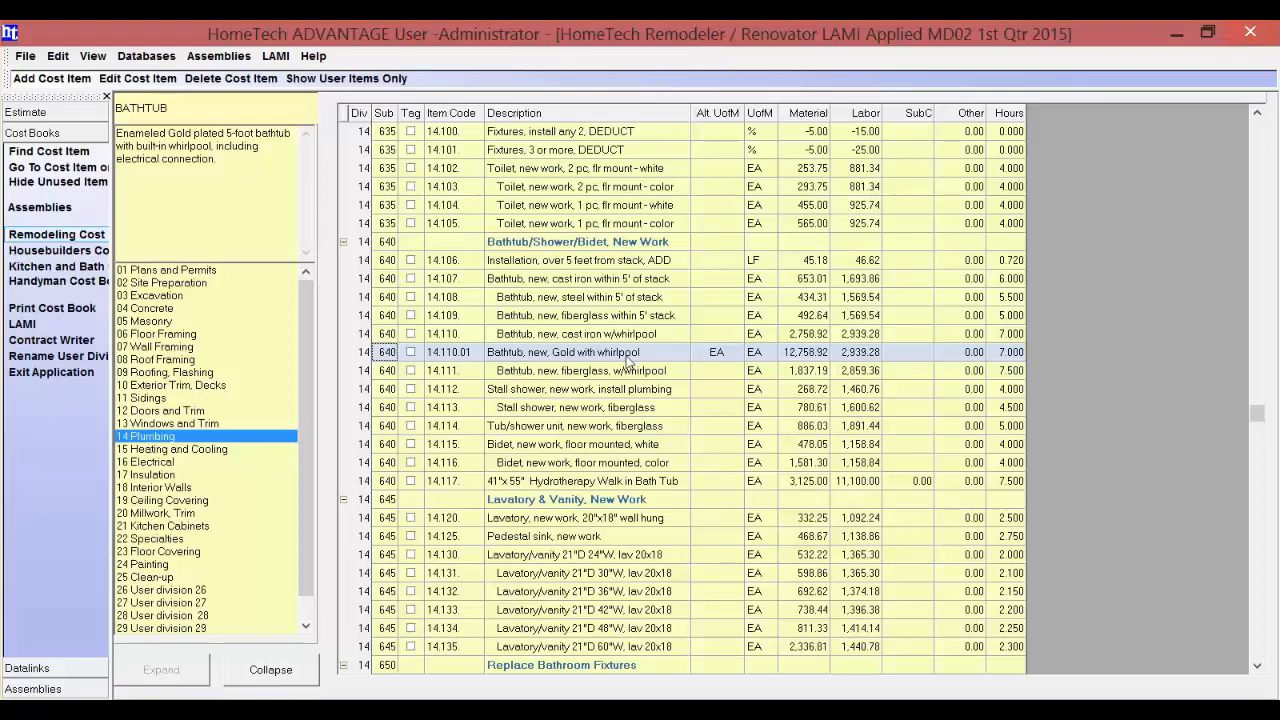
- Compare the specifications of the neighbouring fiberglass bathtub and stall shower items with those of the new gold bathtub
left_click(601, 373)
left_click(580, 395)
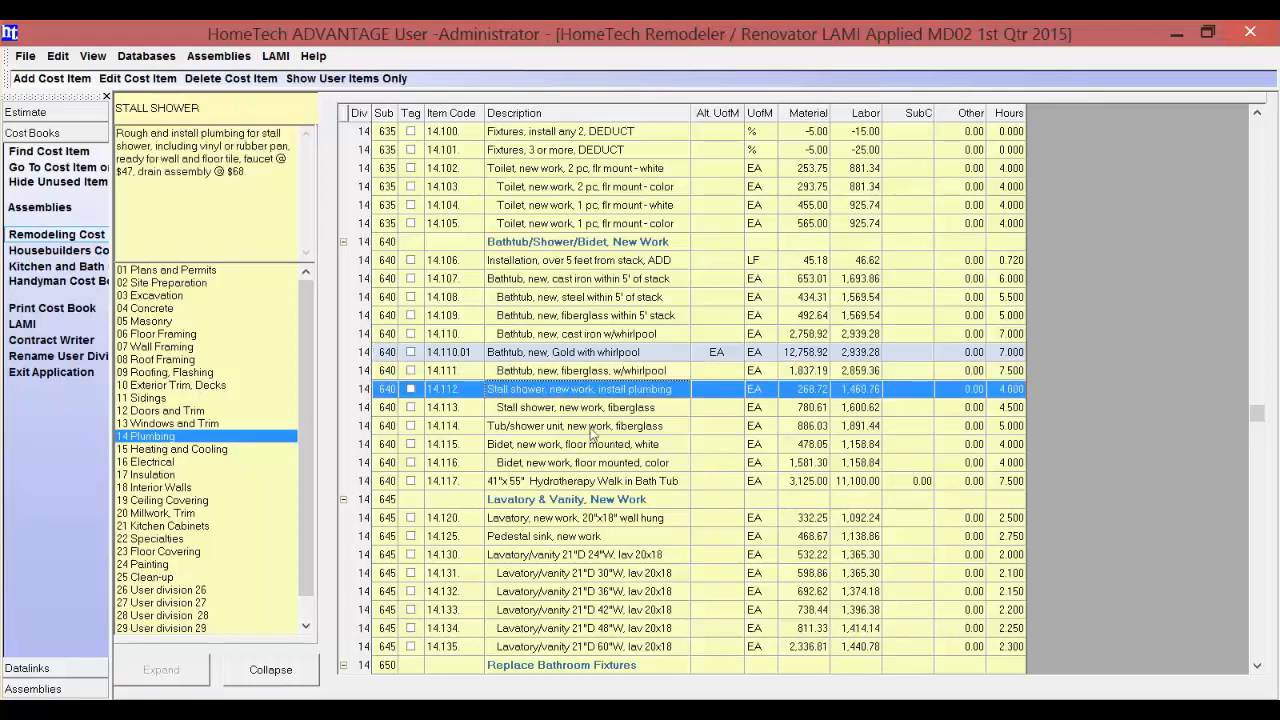
left_click(588, 410)
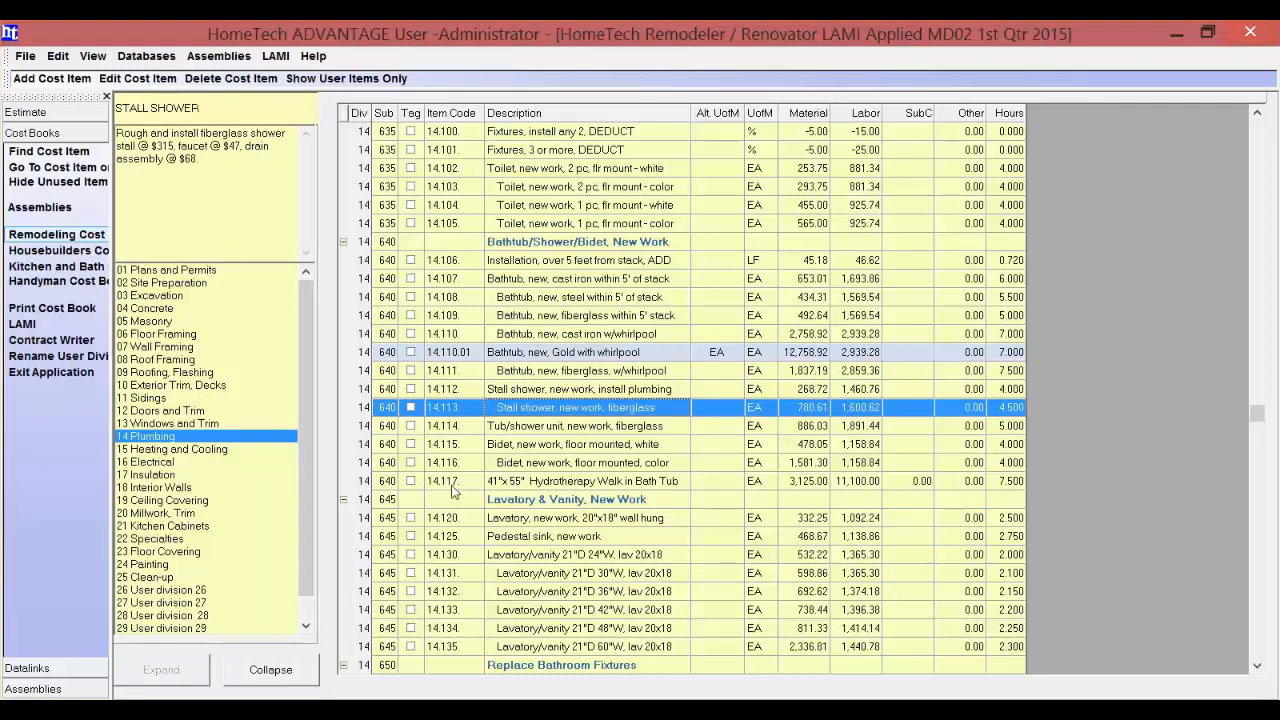
left_click(536, 358)
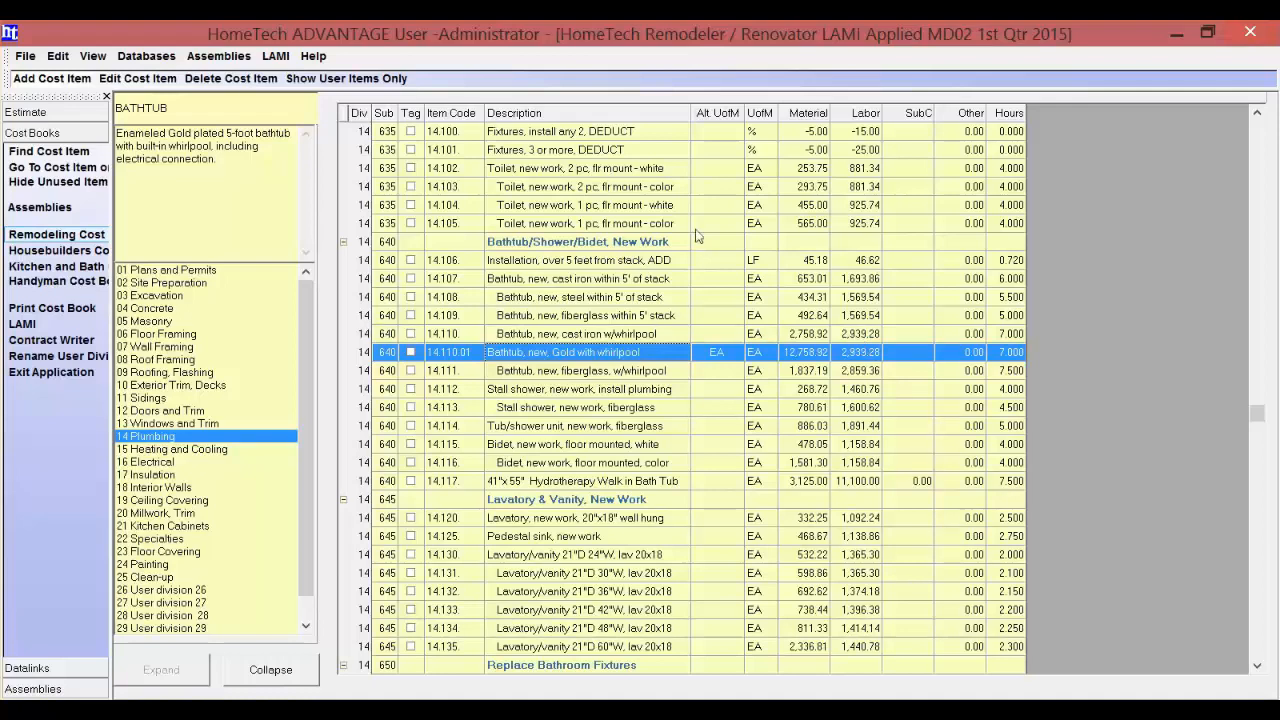
- Try to edit the standard cast iron whirlpool bathtub item 14.110
left_click(866, 340)
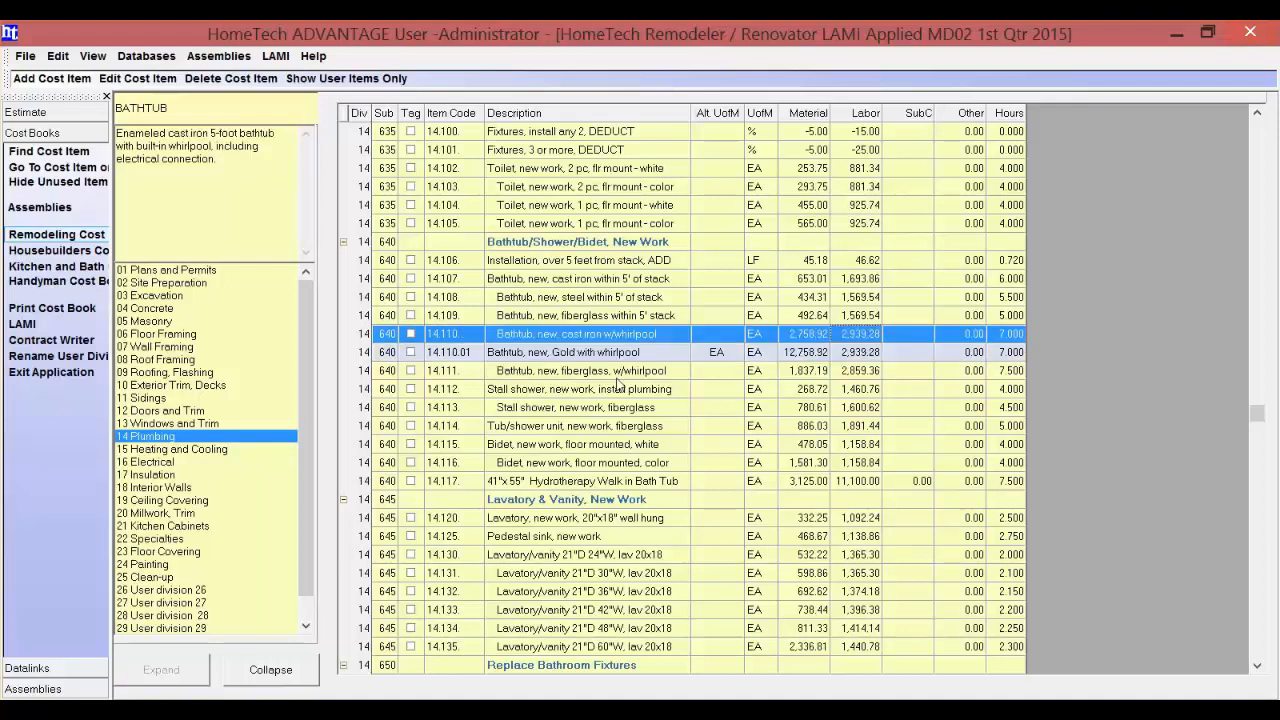
left_click(122, 78)
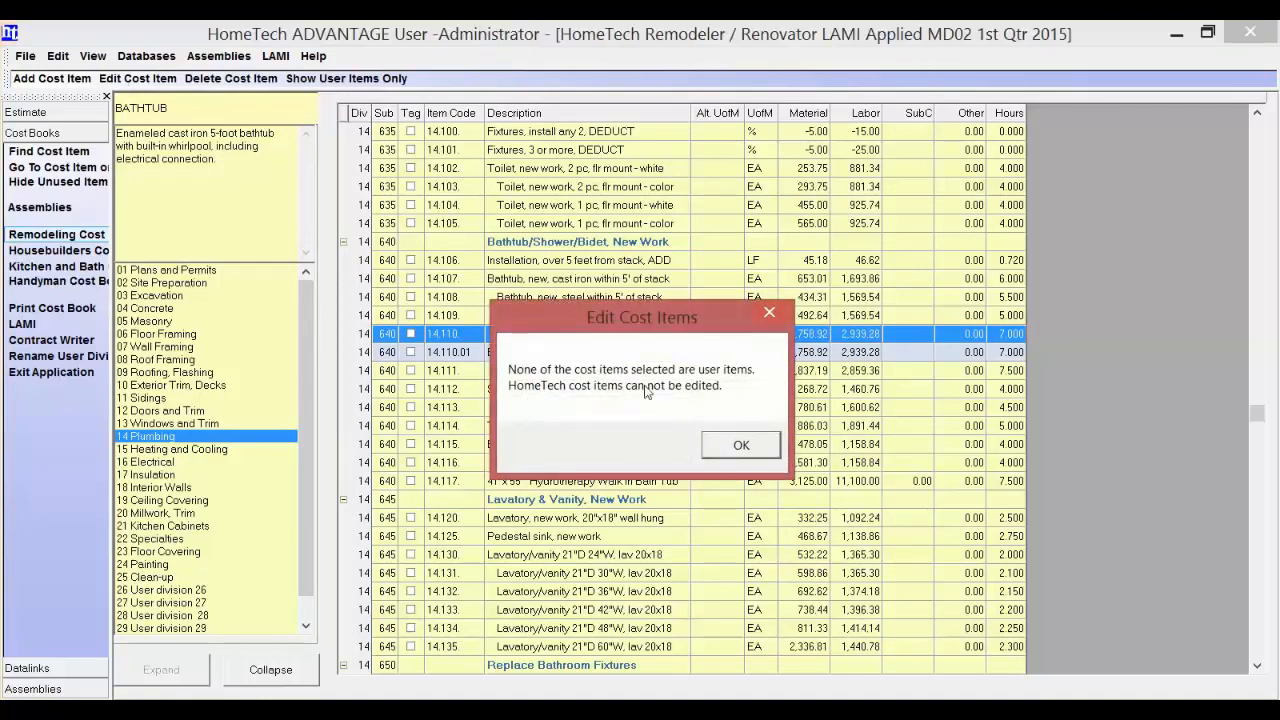
left_click(740, 446)
- Open the custom gold bathtub item 14.110.01 for editing and close it without making changes
left_click(709, 357)
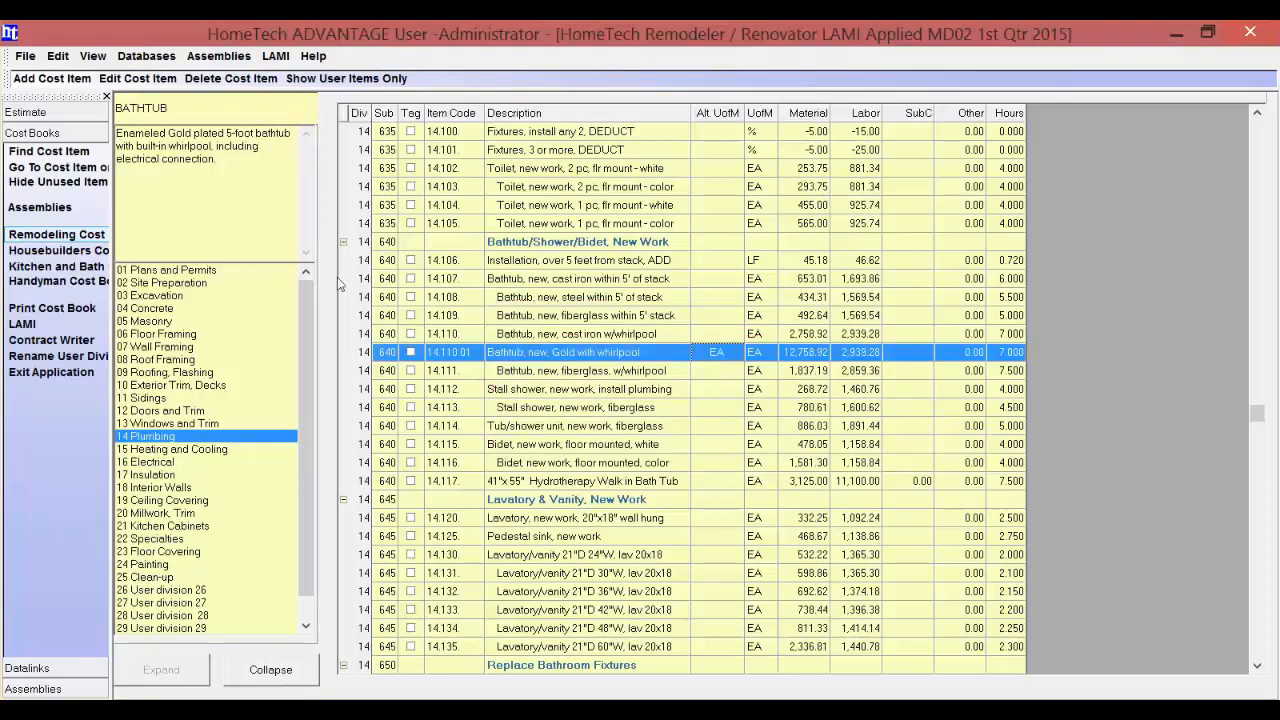
left_click(150, 78)
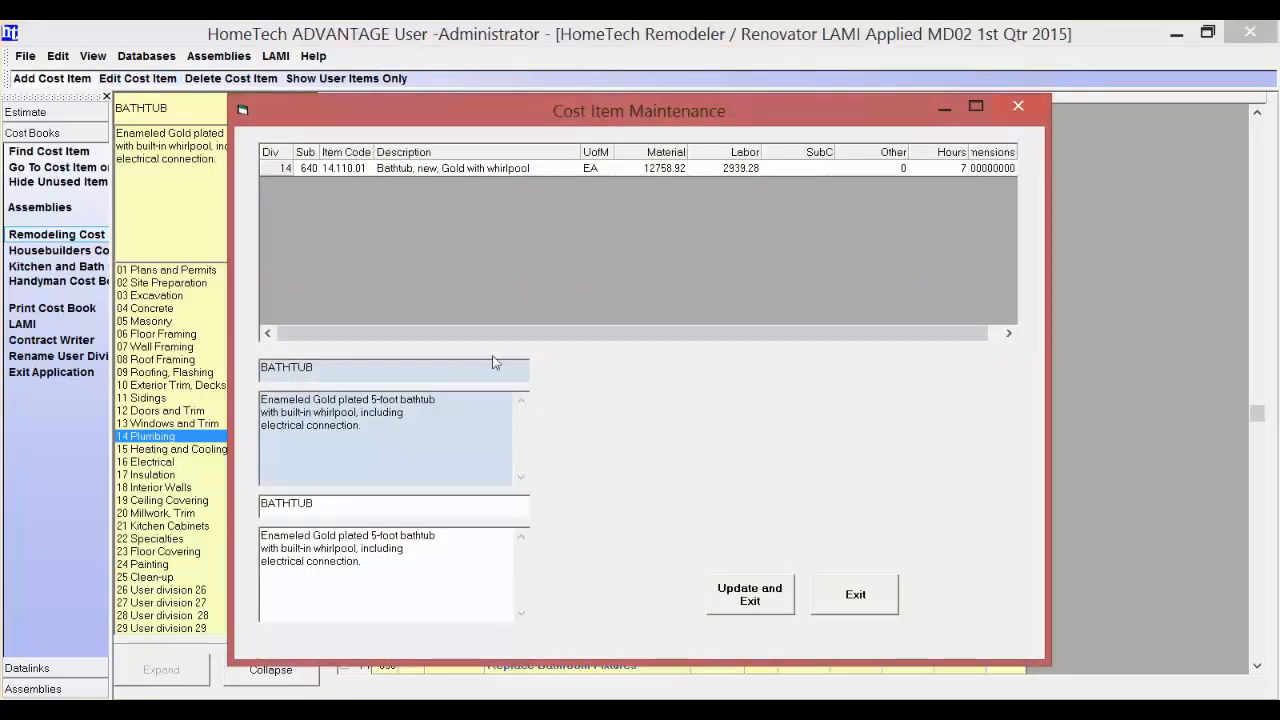
left_click(855, 600)
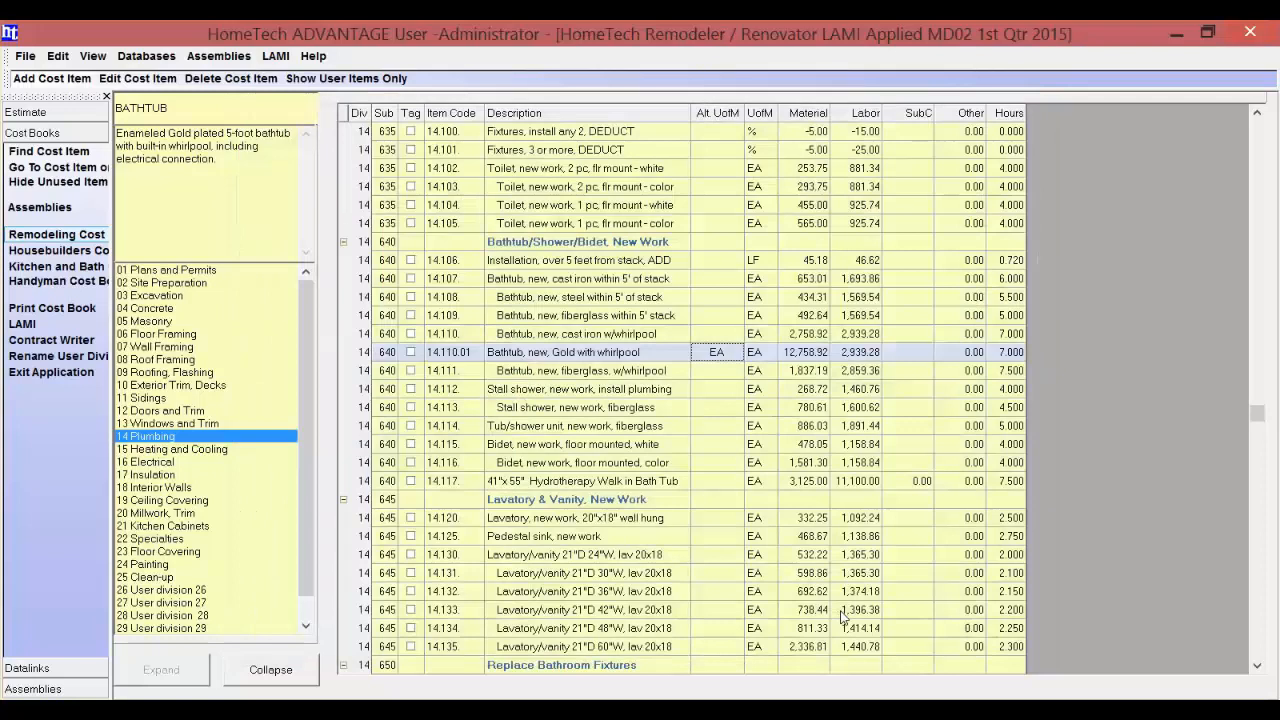
- Set the labor cost of gold bathtub item 14.110.01 to 3,939.28 directly in the cost book grid
left_click(853, 355)
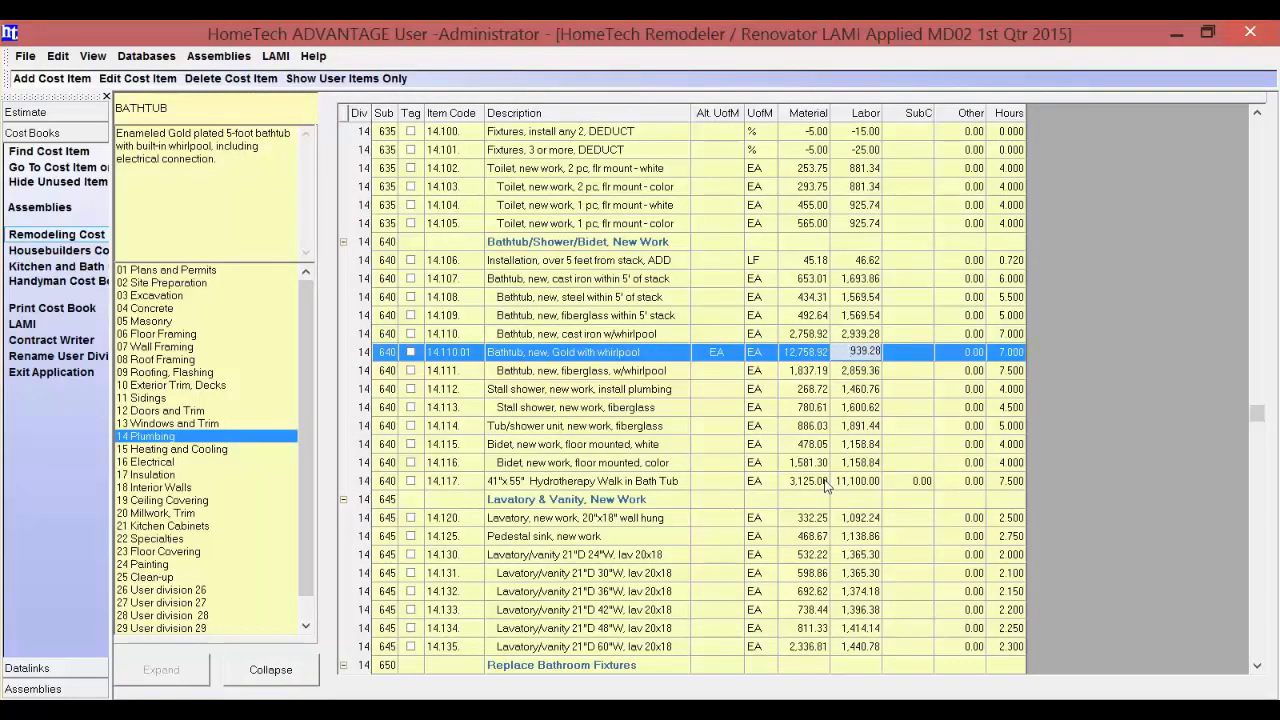
type("3")
key("Return")
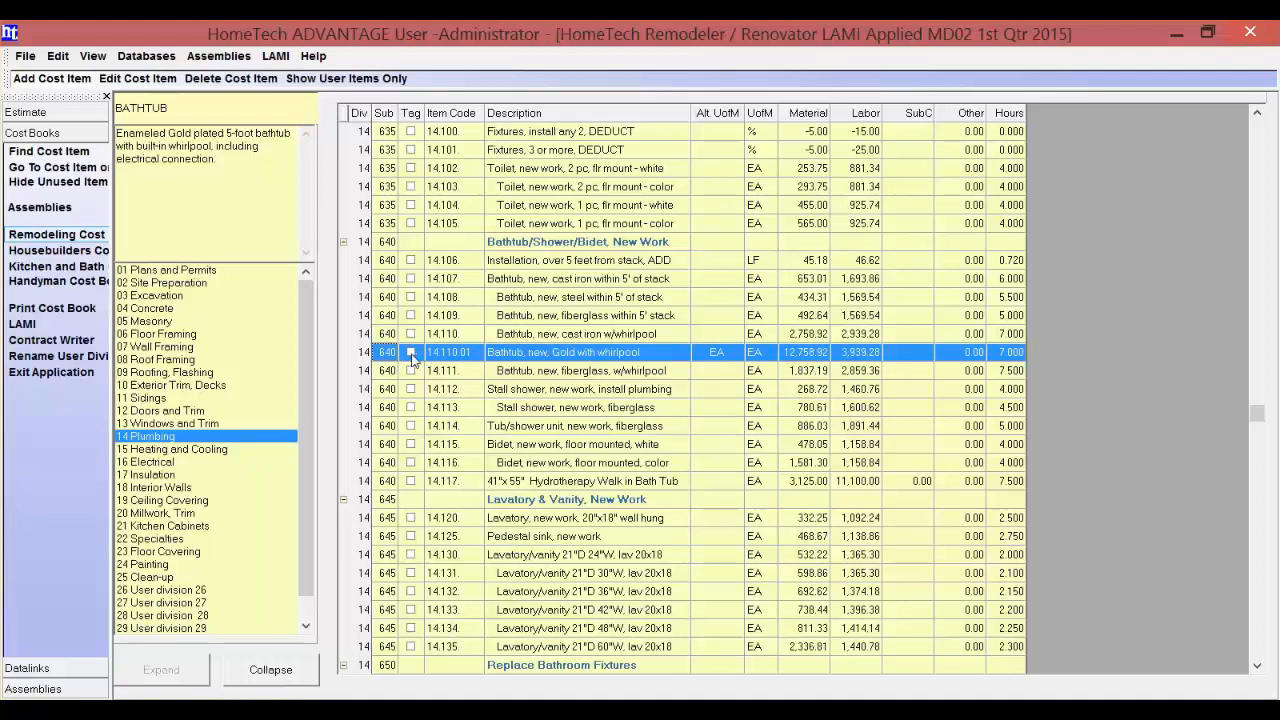
- Open the Basement Remodel estimate and expand its grid to show all line items
left_click(69, 117)
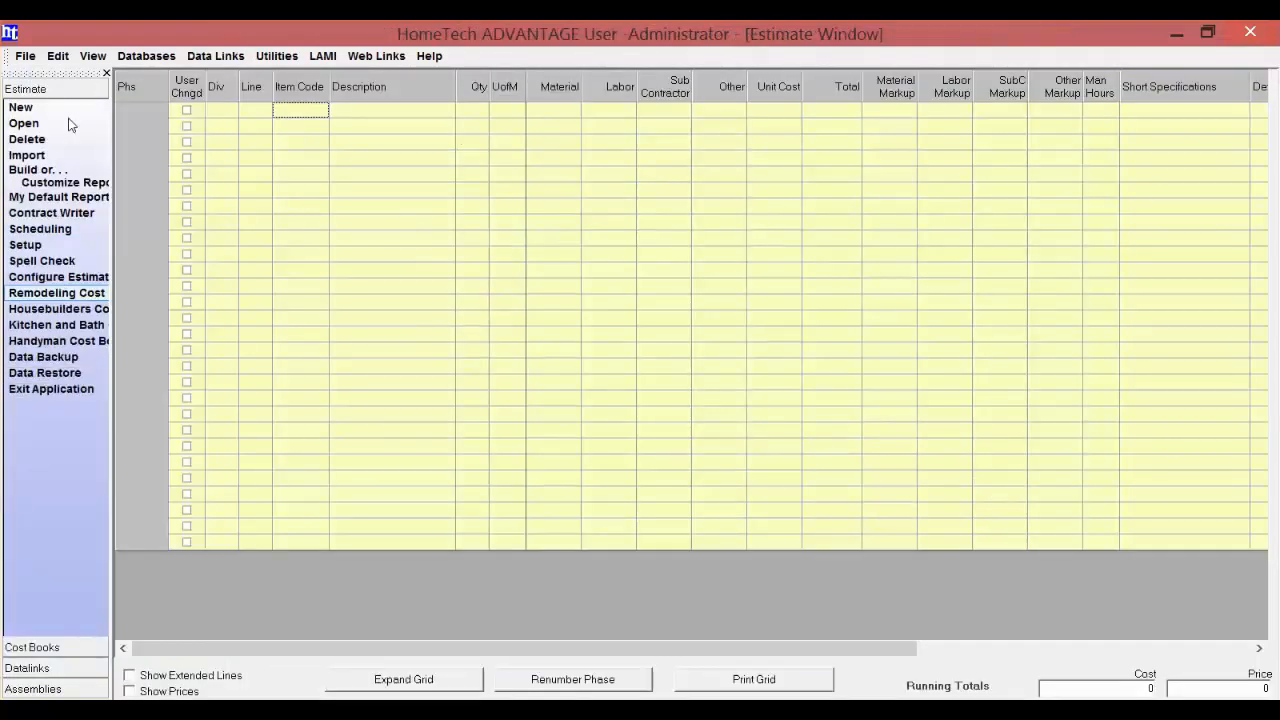
left_click(35, 124)
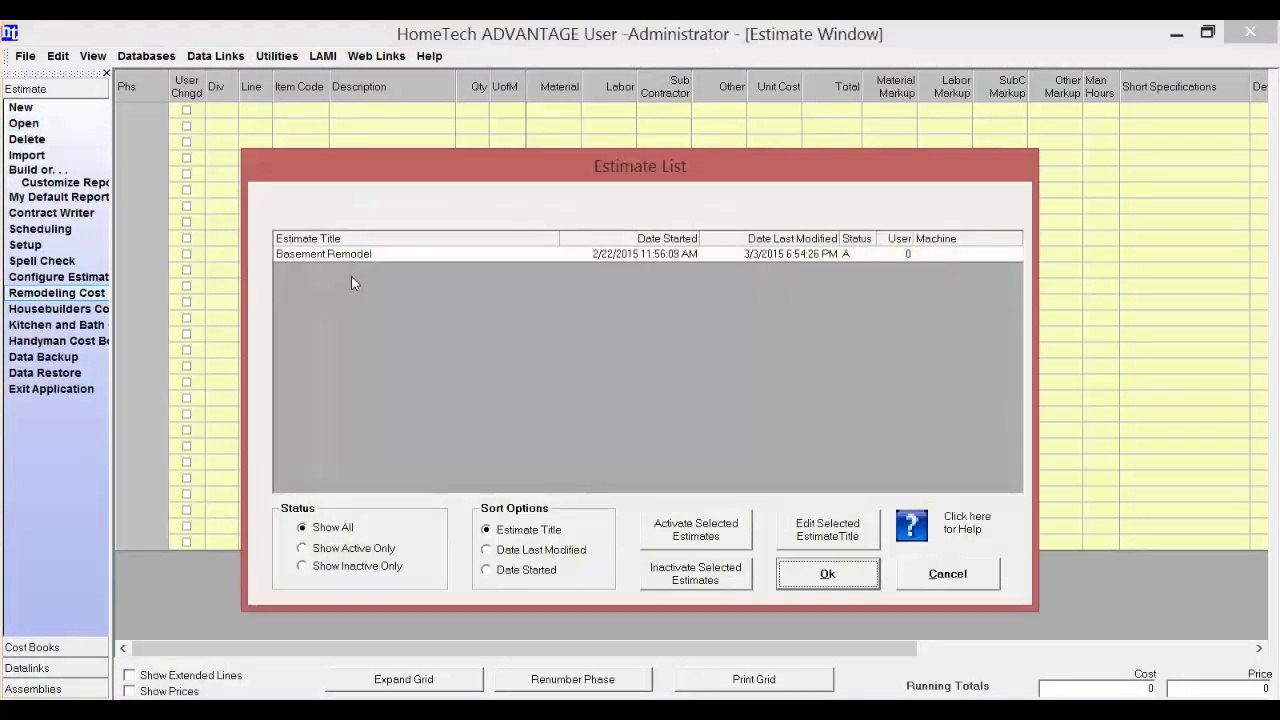
left_click(338, 253)
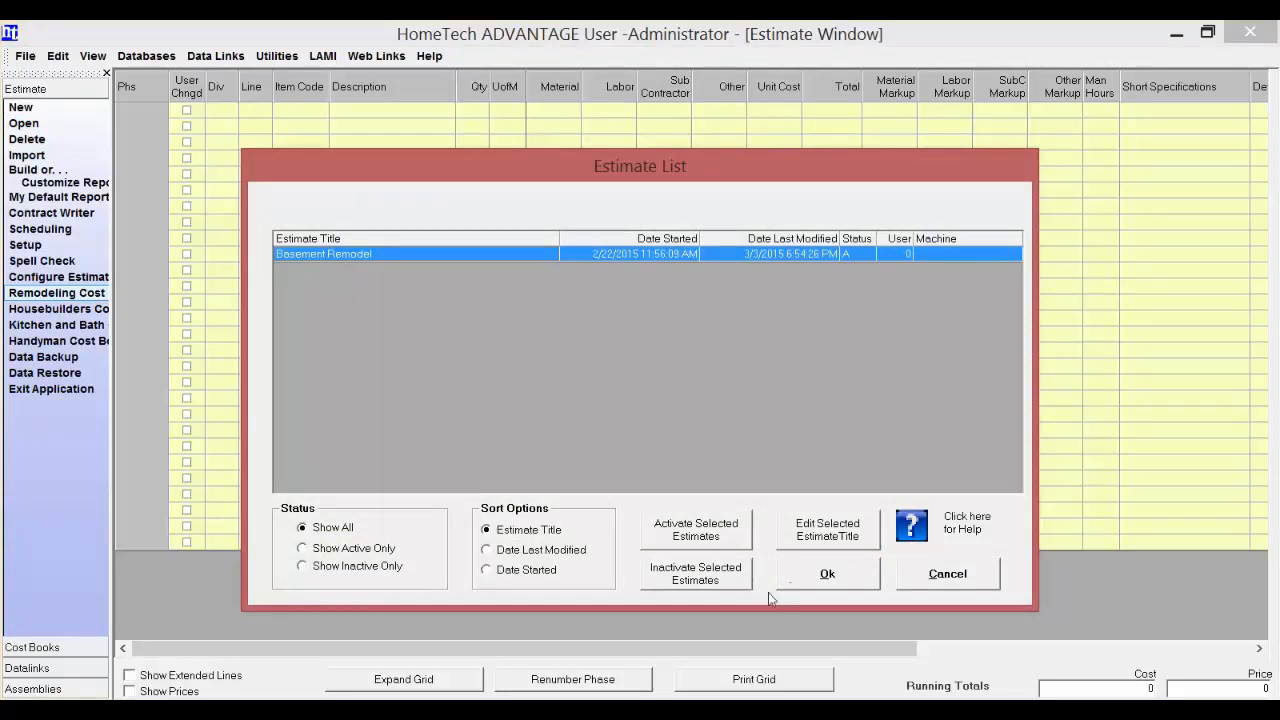
left_click(798, 584)
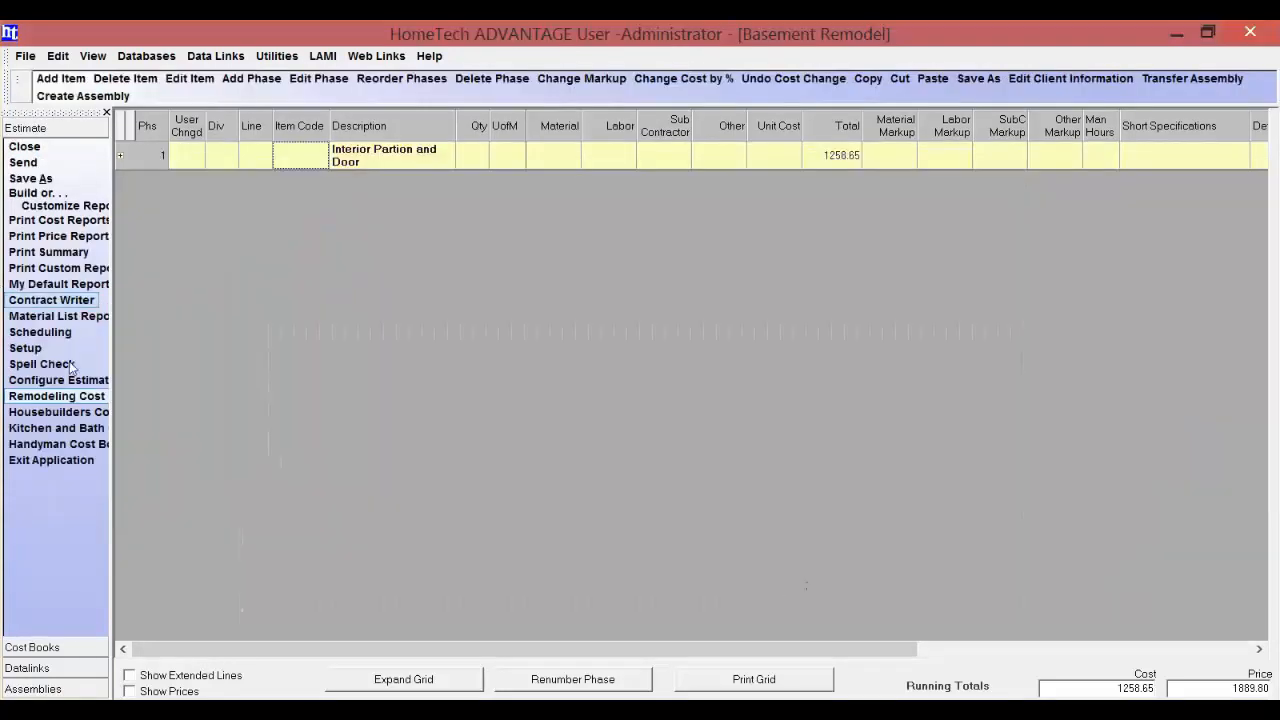
left_click(438, 684)
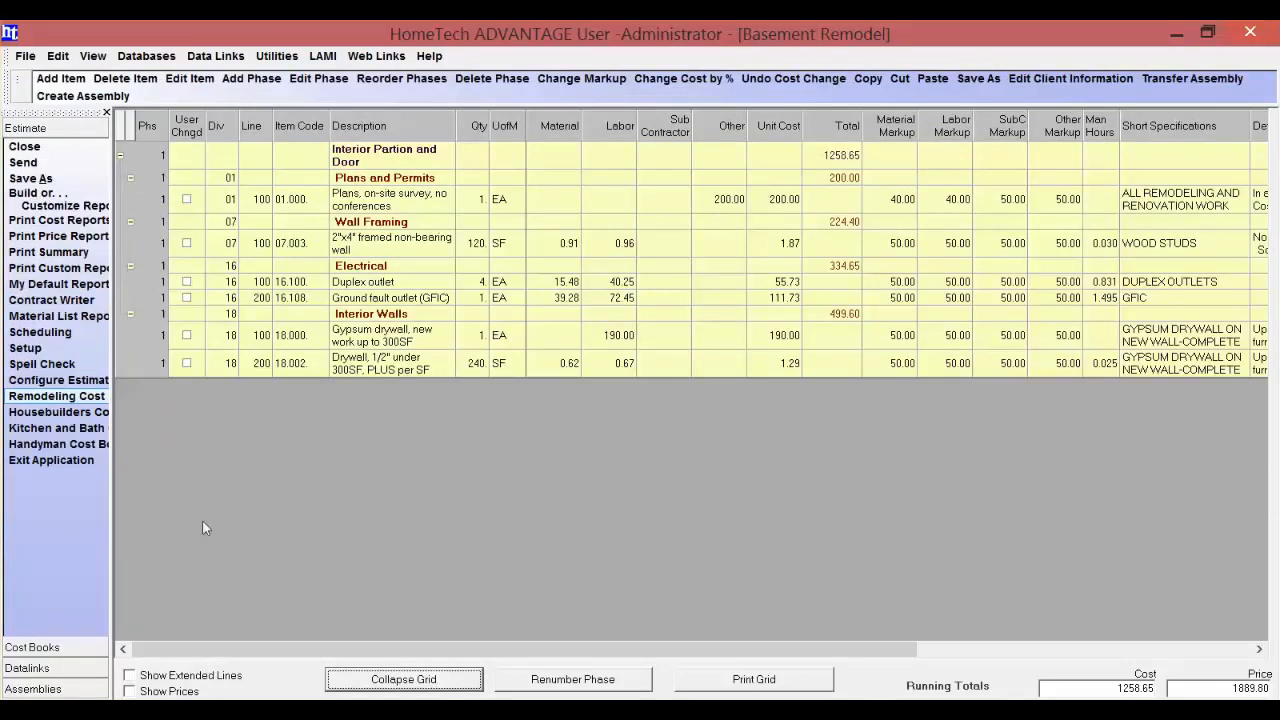
- Tag gold whirlpool bathtub item 14.110.01 in the remodeling cost book and transfer it to Phase 1 of the estimate
left_click(72, 398)
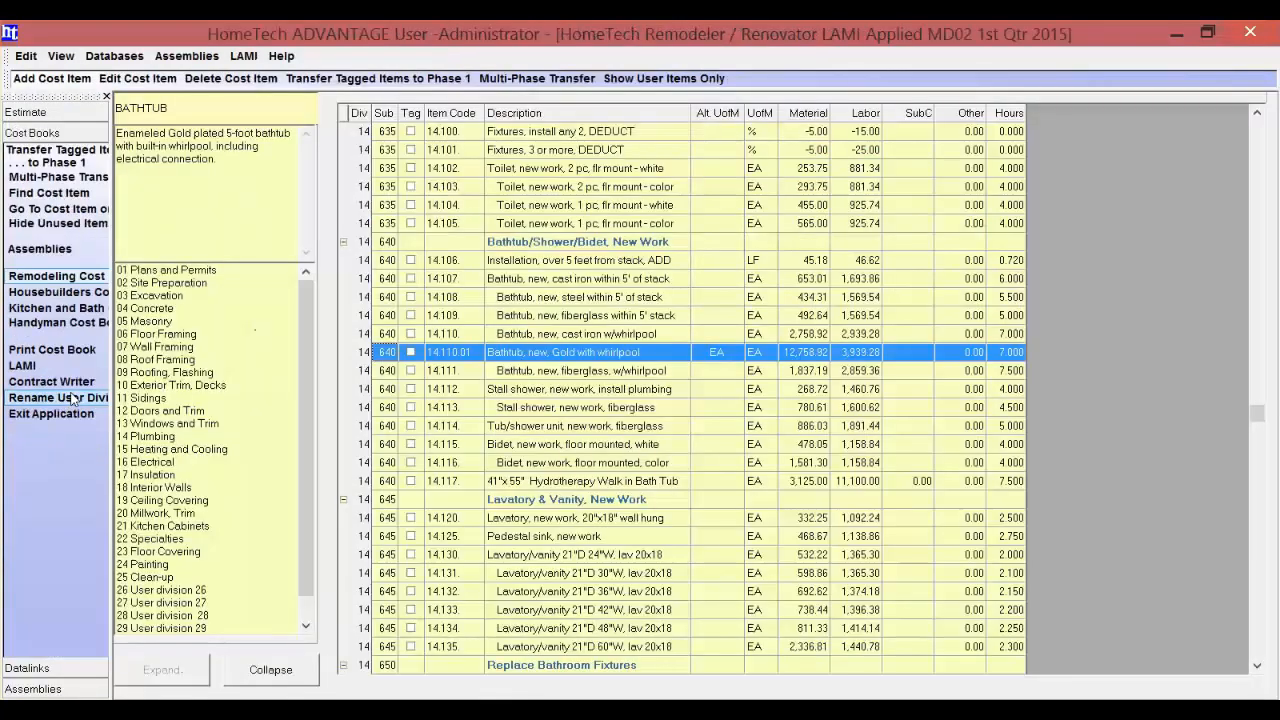
left_click(411, 355)
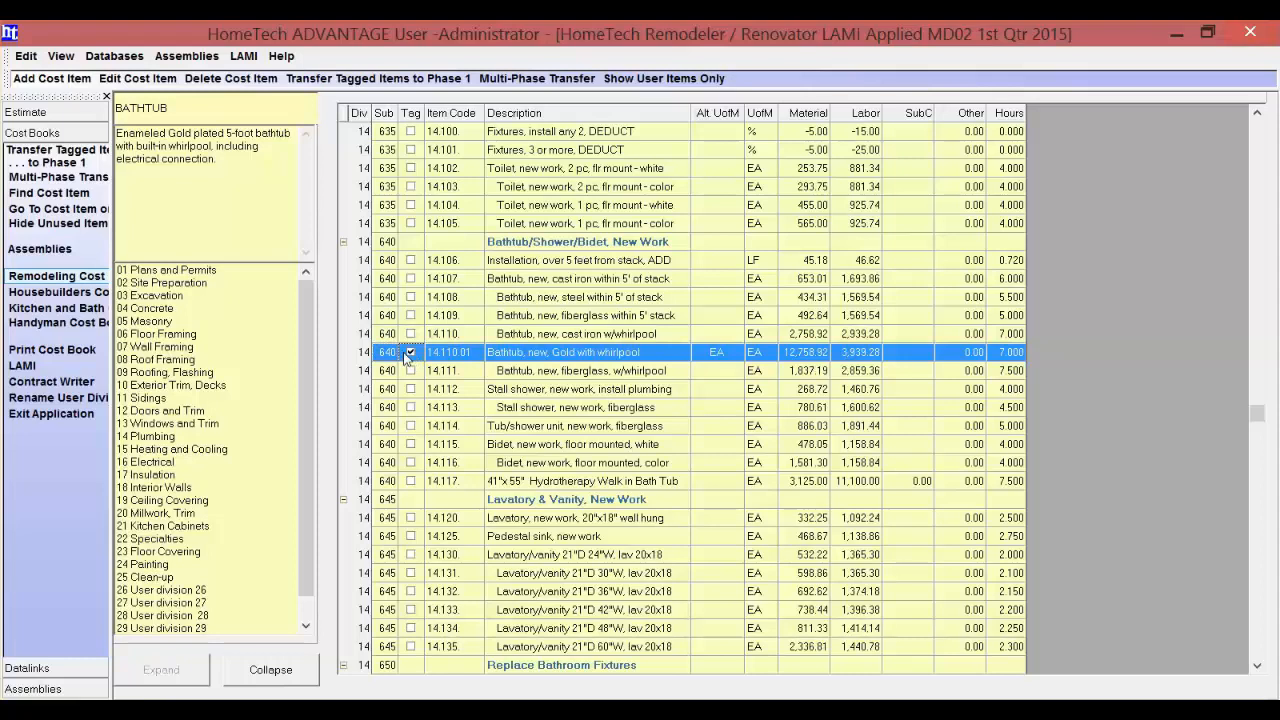
left_click(350, 78)
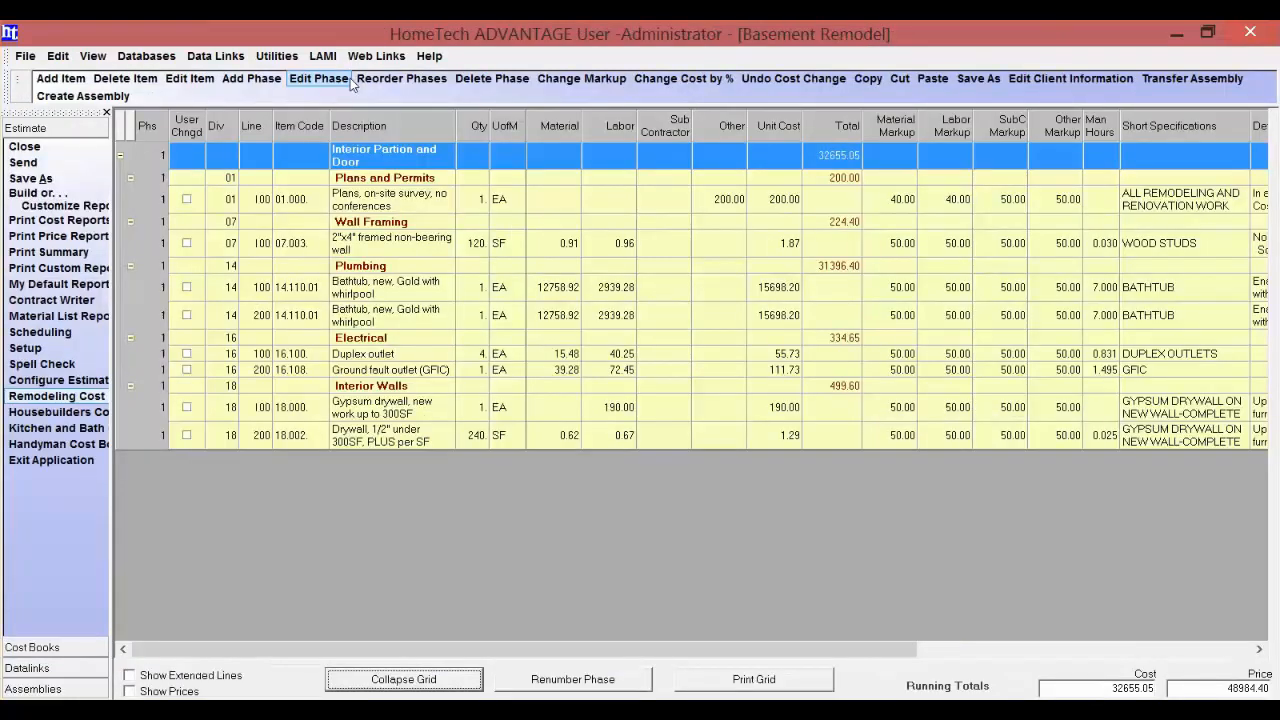
- Delete the duplicate gold whirlpool bathtub on line 100 of the estimate's Plumbing division
left_click(337, 290)
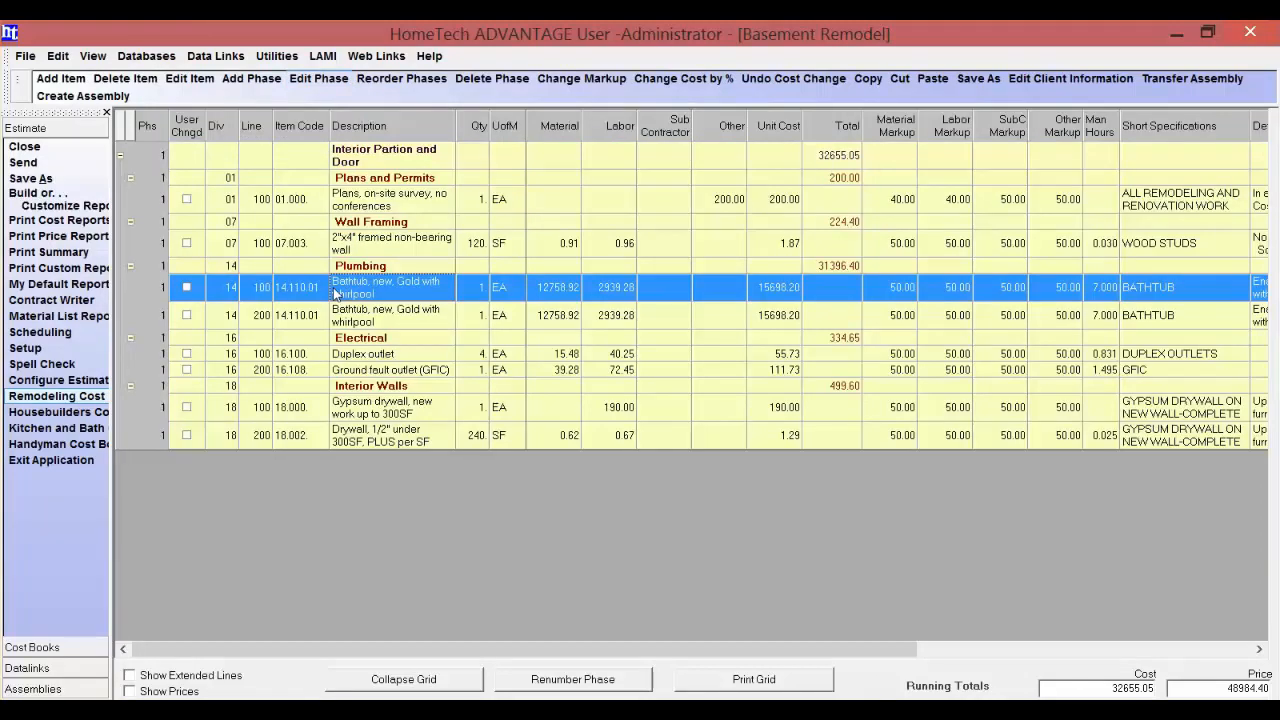
right_click(337, 292)
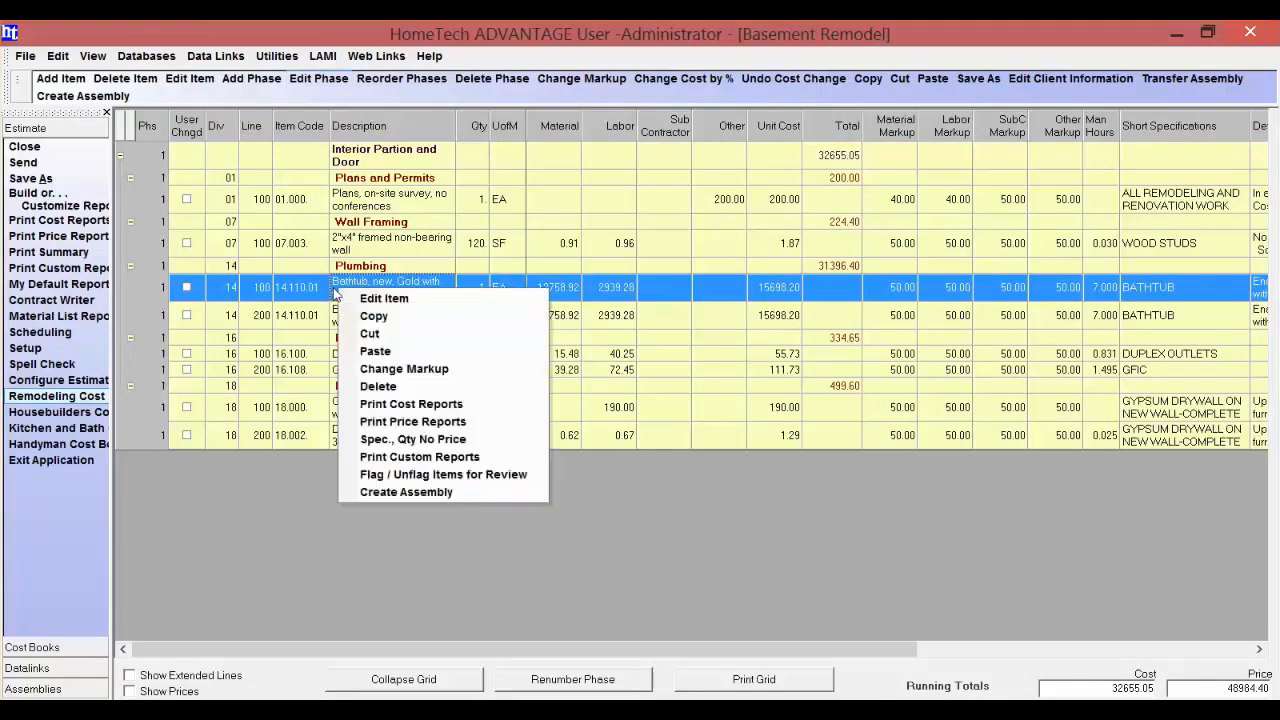
left_click(386, 386)
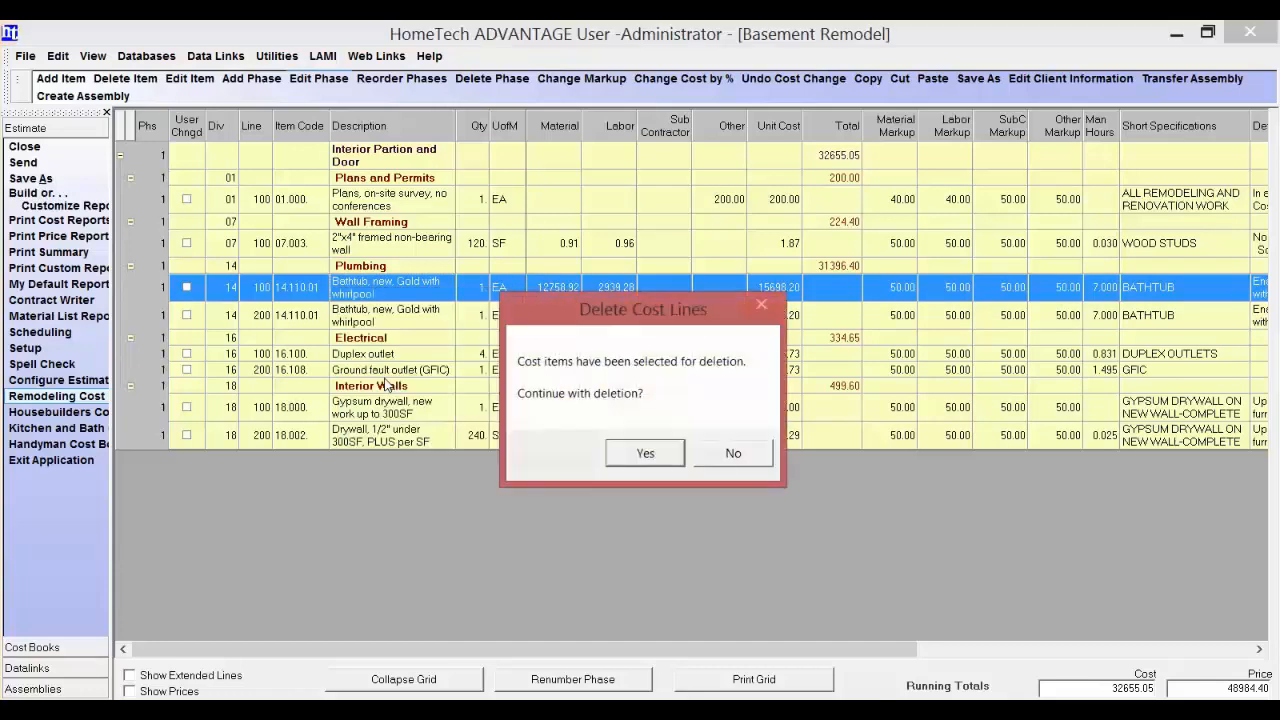
left_click(626, 452)
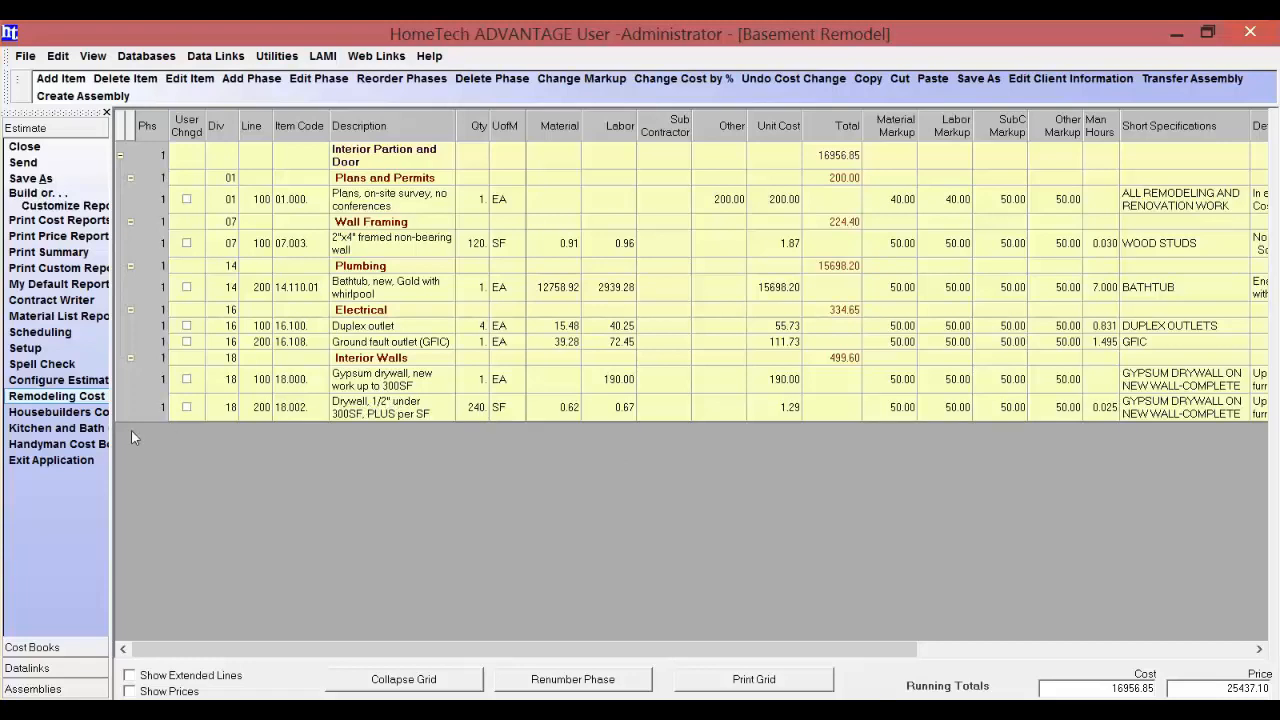
- Close the Basement Remodel estimate and exit HomeTech ADVANTAGE without starting a backup
left_click(24, 146)
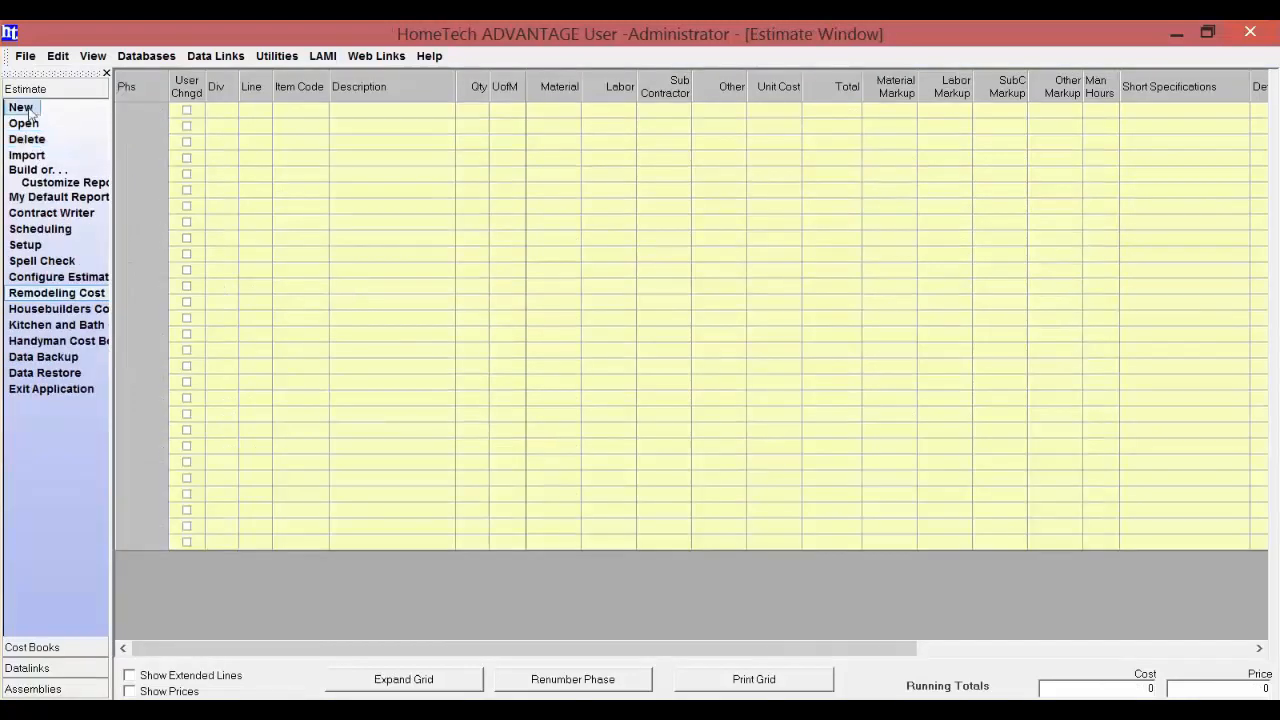
left_click(12, 388)
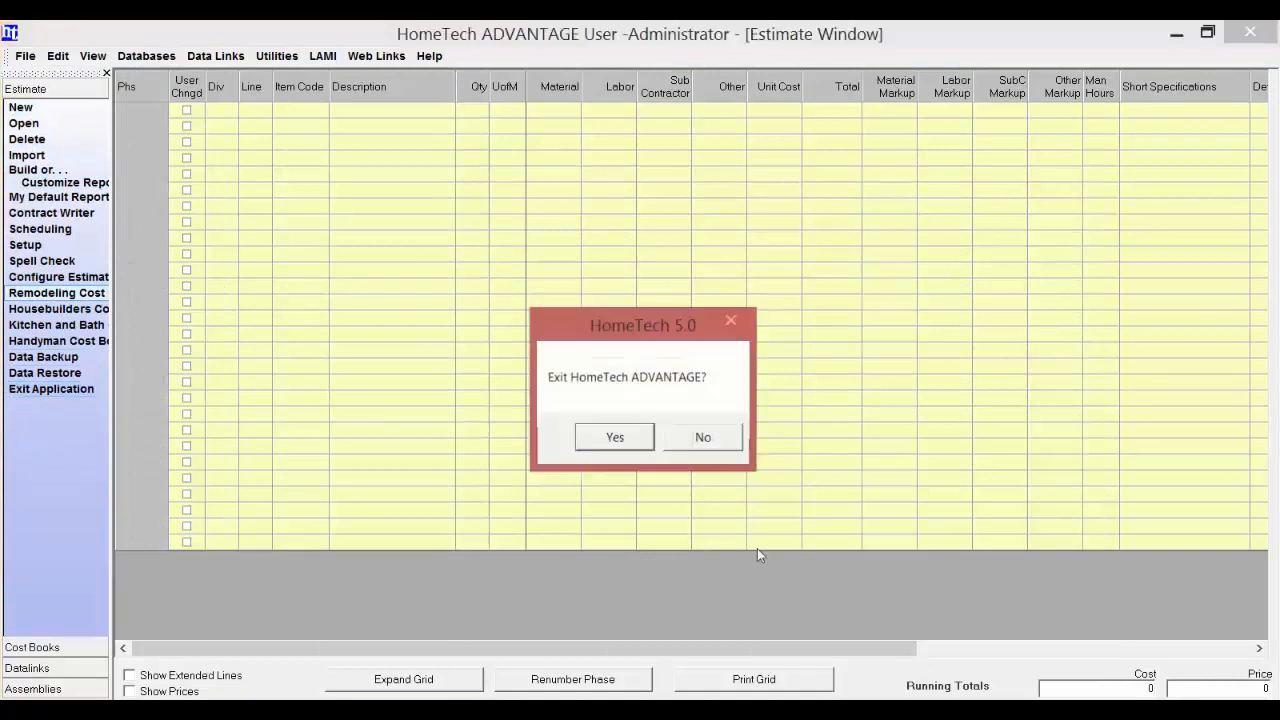
left_click(593, 441)
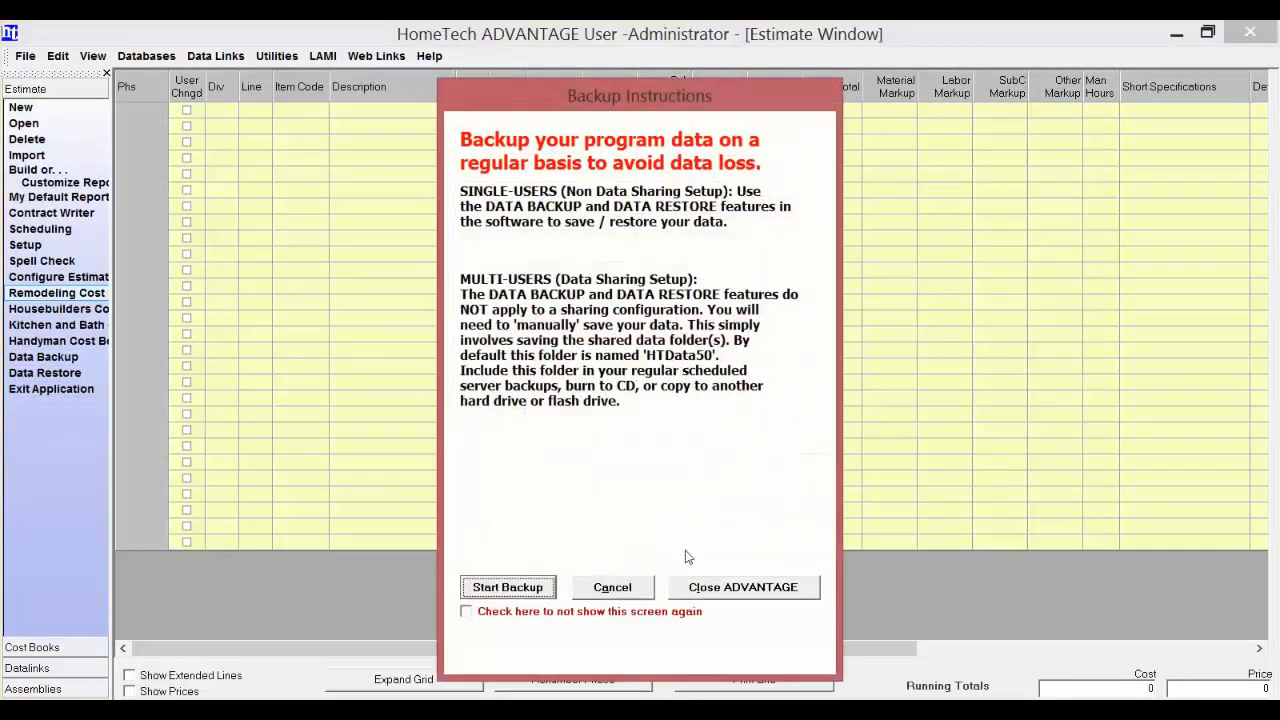
left_click(718, 588)
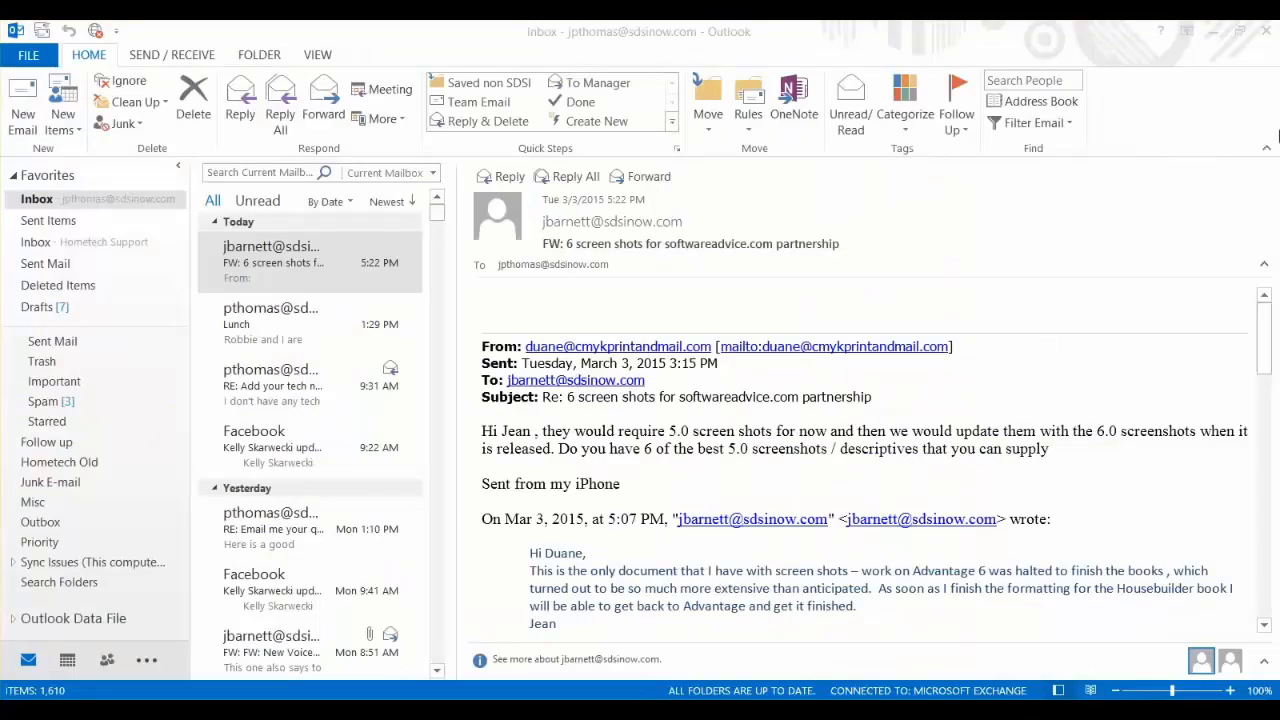
- Minimize the Outlook window, relaunch HomeTech ADVANTAGE from the desktop and log in with the preset user
left_click(1210, 32)
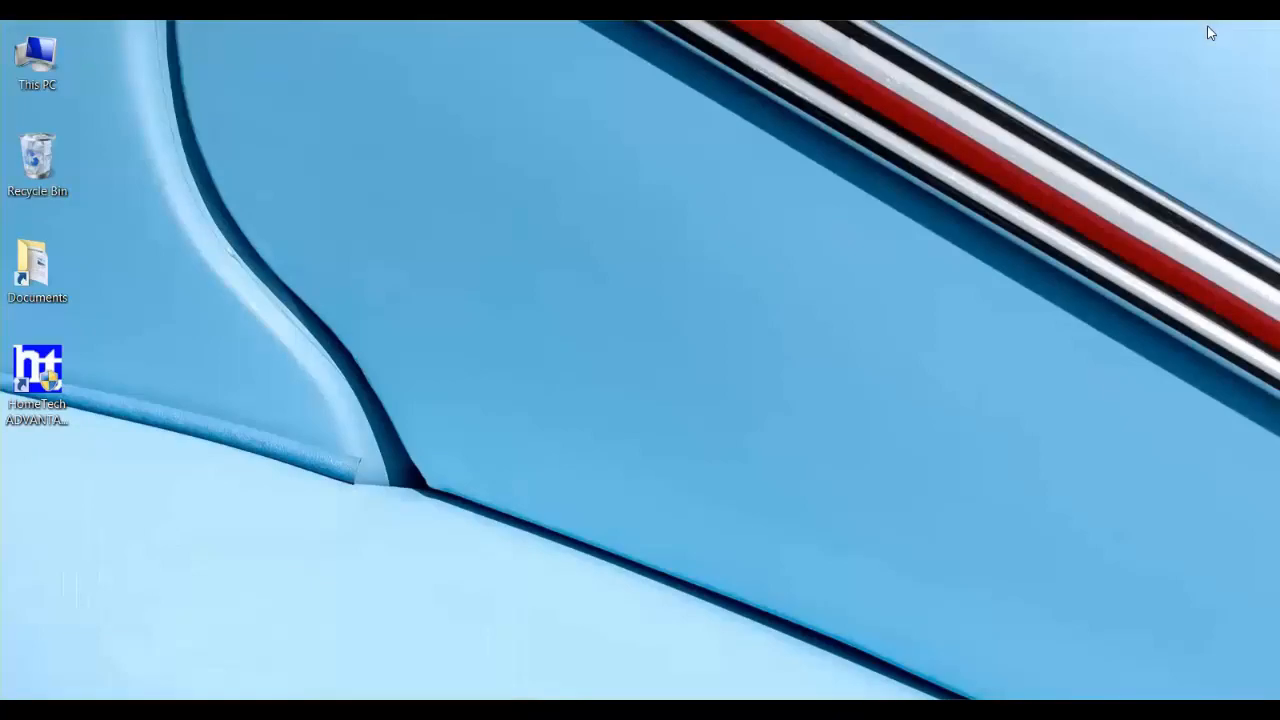
double_click(40, 375)
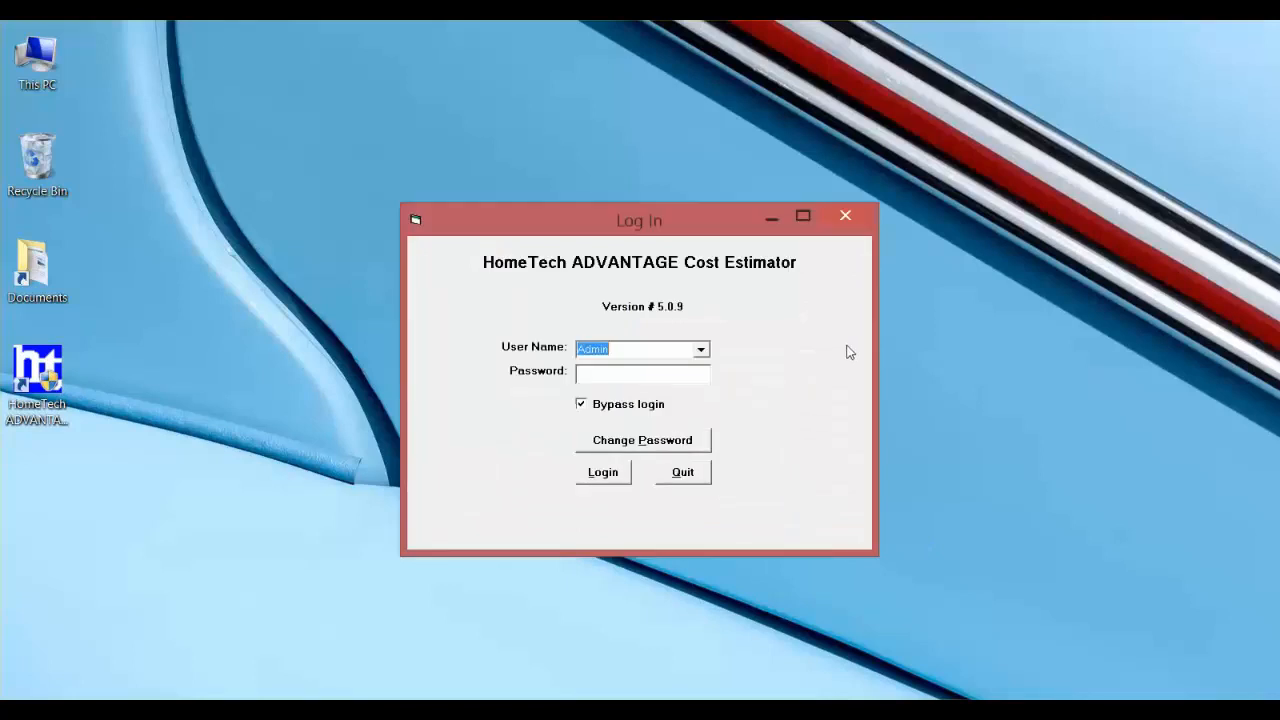
left_click(608, 475)
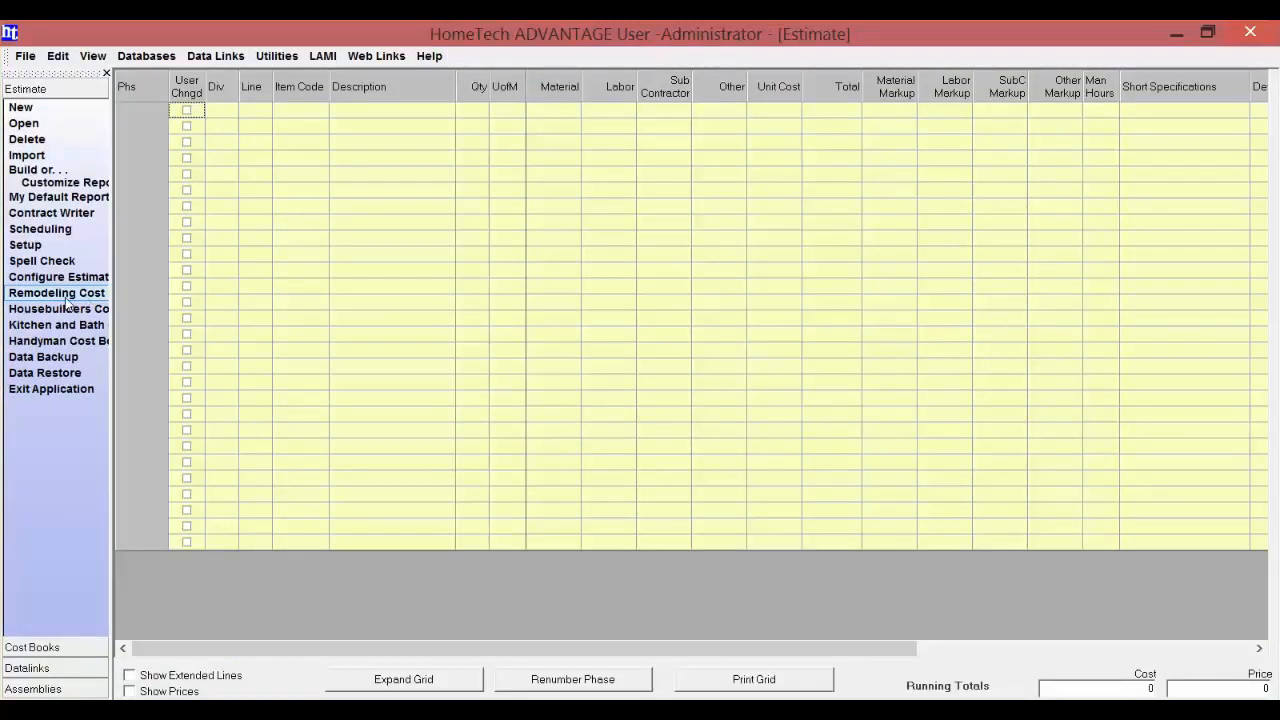
- Open the remodeling cost book, expand the Plumbing division and find the Bathtub/Shower/Bidet, New Work section
left_click(60, 294)
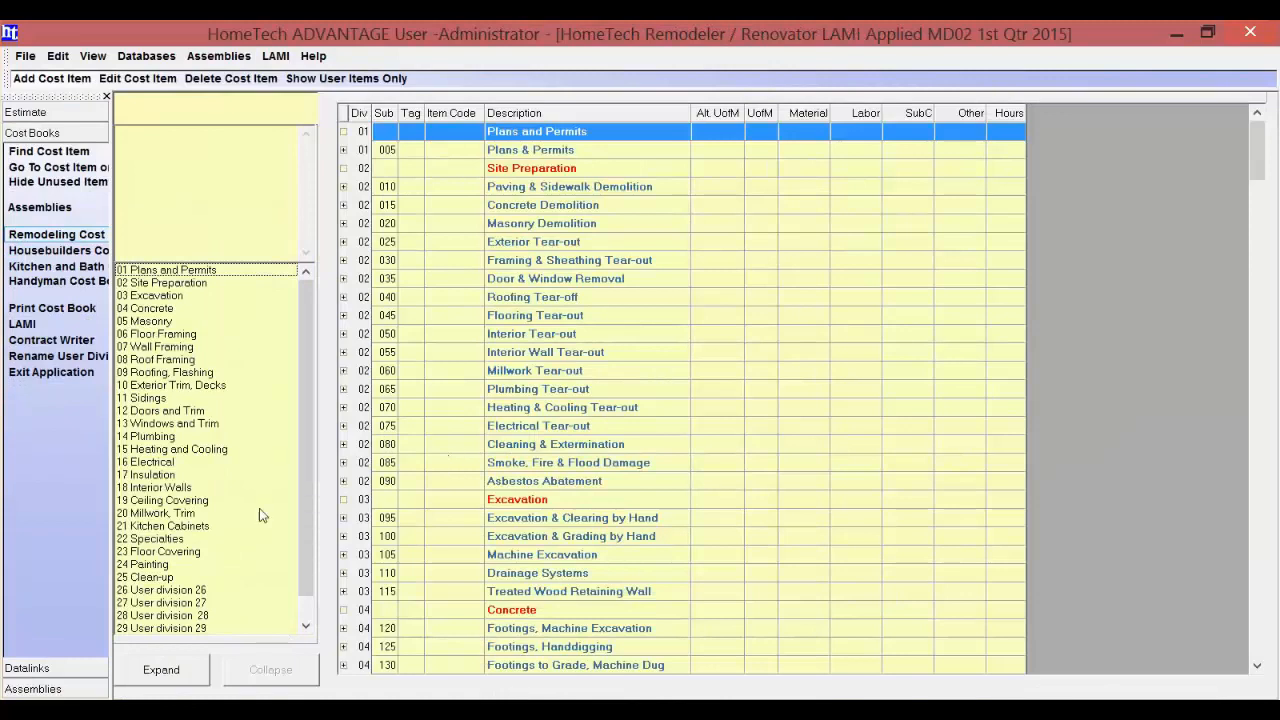
left_click(150, 437)
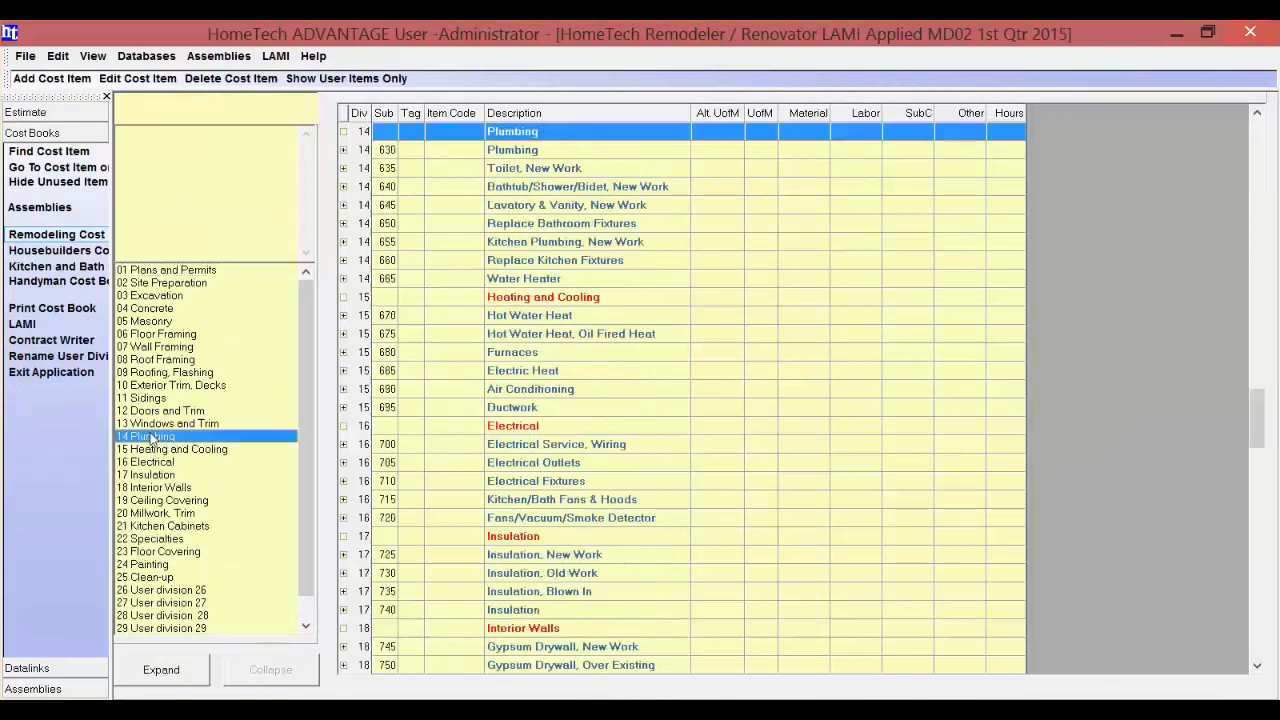
left_click(160, 670)
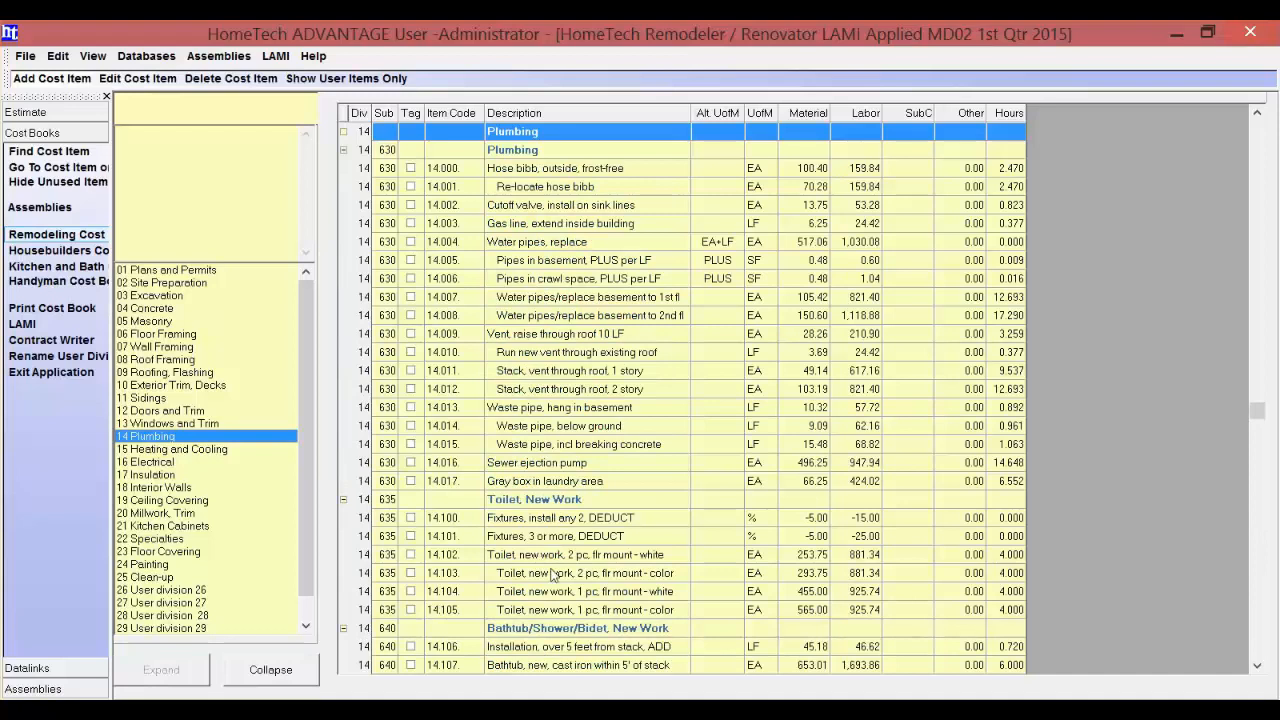
left_click(558, 628)
scroll(560, 632, "down", 5)
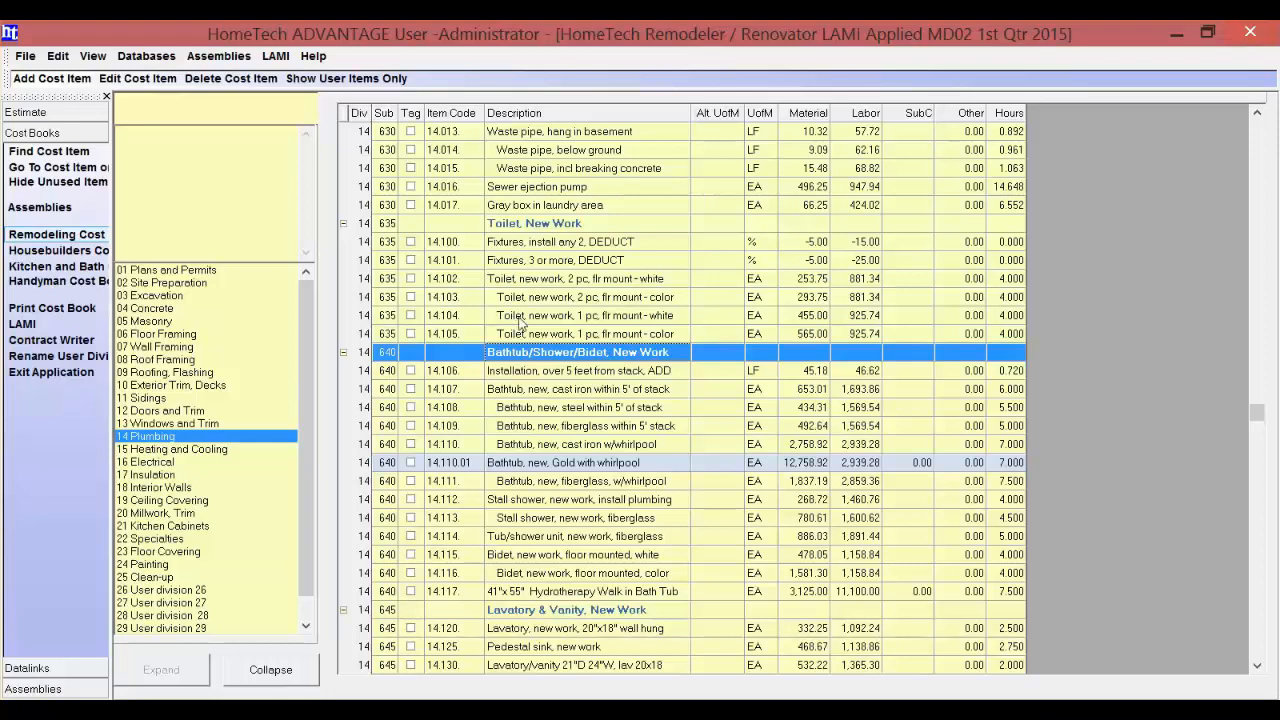
- Go to the Doors and Trim division and view the specification of head moulding item 12.016
scroll(590, 417, "up", 7)
scroll(588, 417, "up", 9)
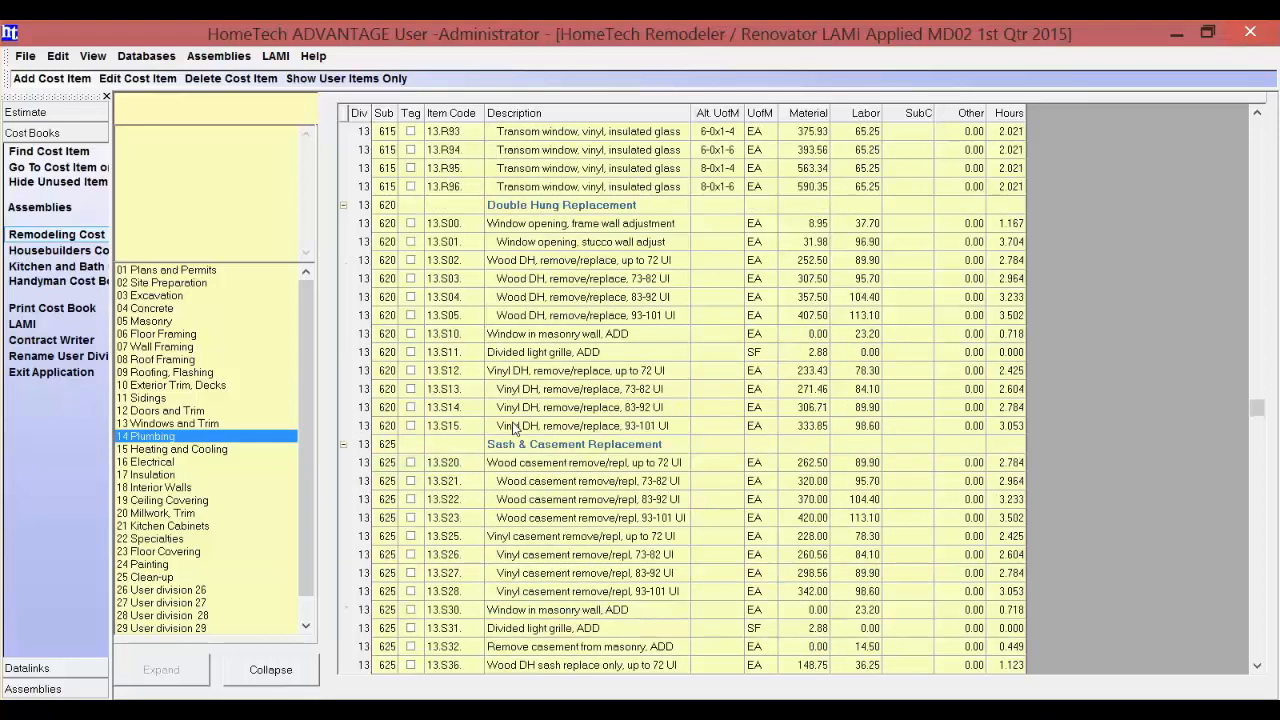
left_click(184, 411)
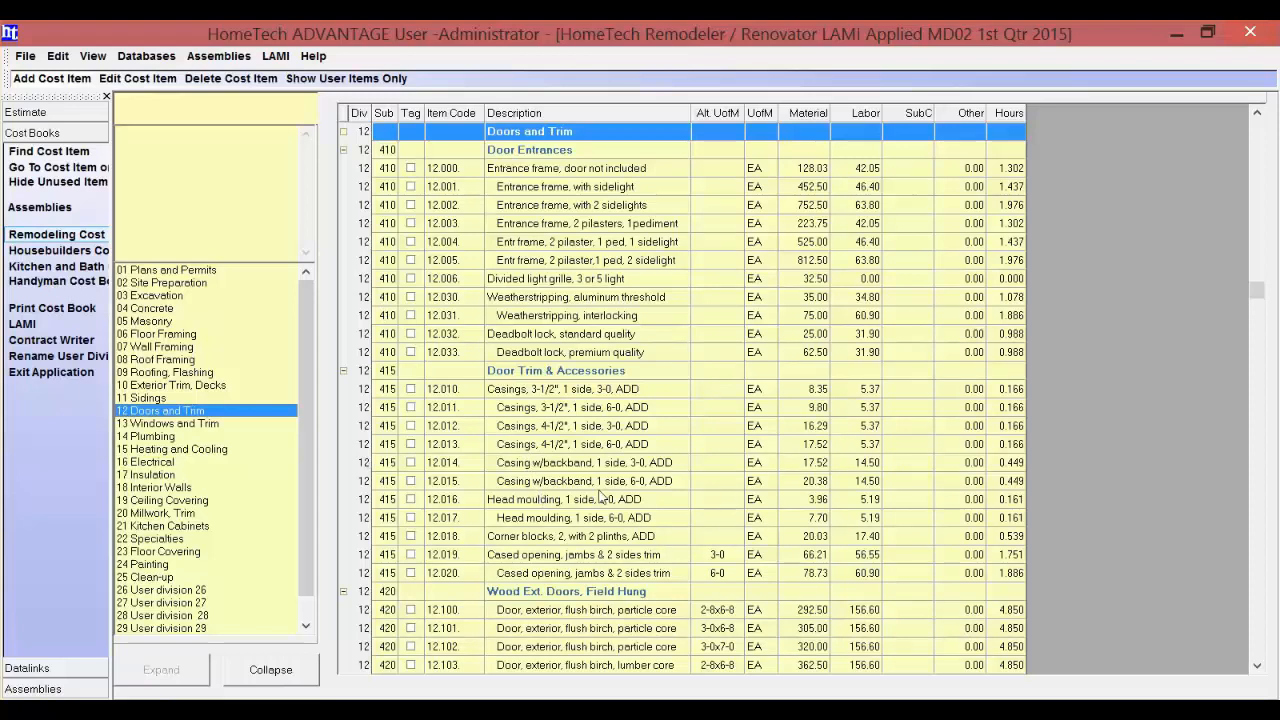
left_click(543, 499)
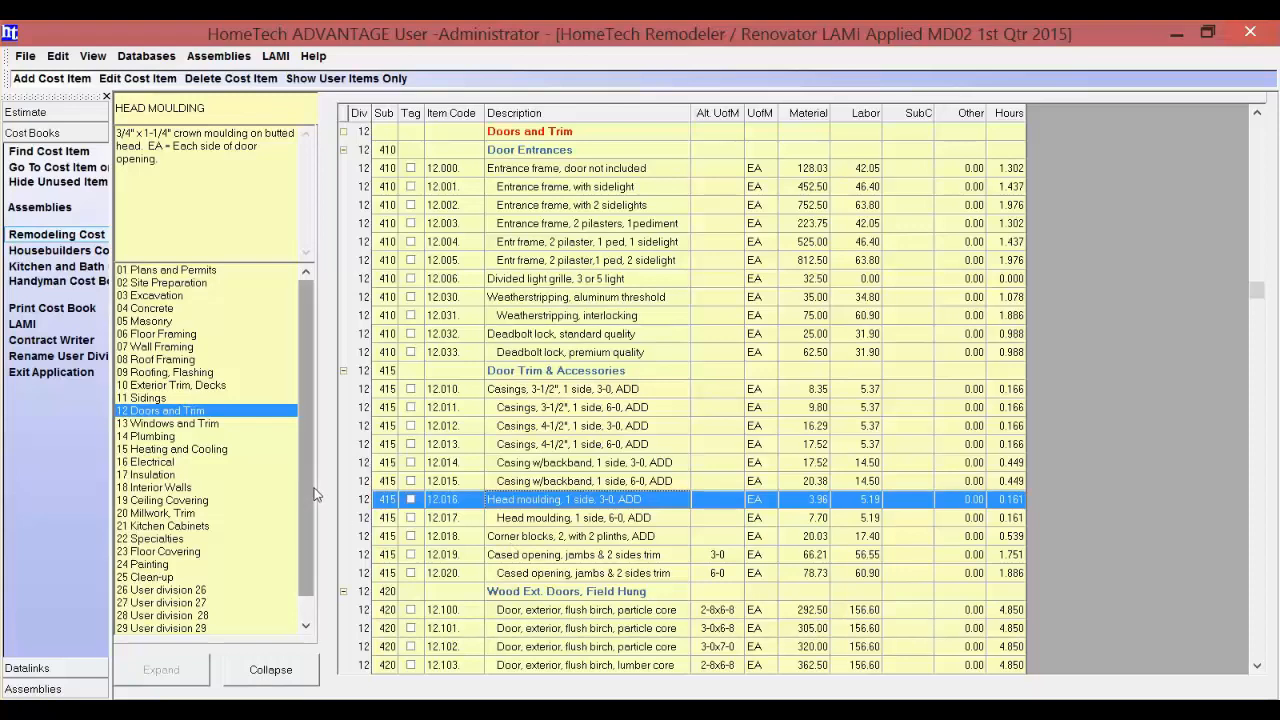
- Examine user divisions 26 to 30 and their blank placeholder items in the remodeling cost book
scroll(306, 540, "down", 1)
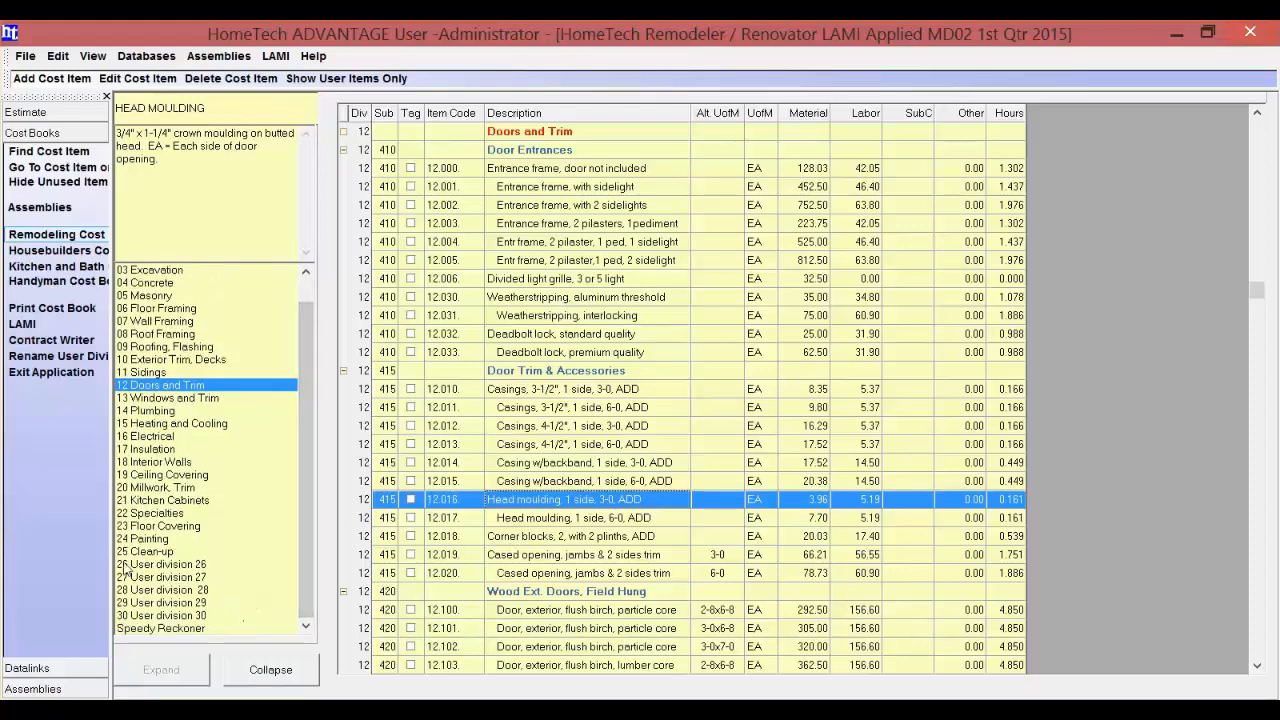
left_click(180, 566)
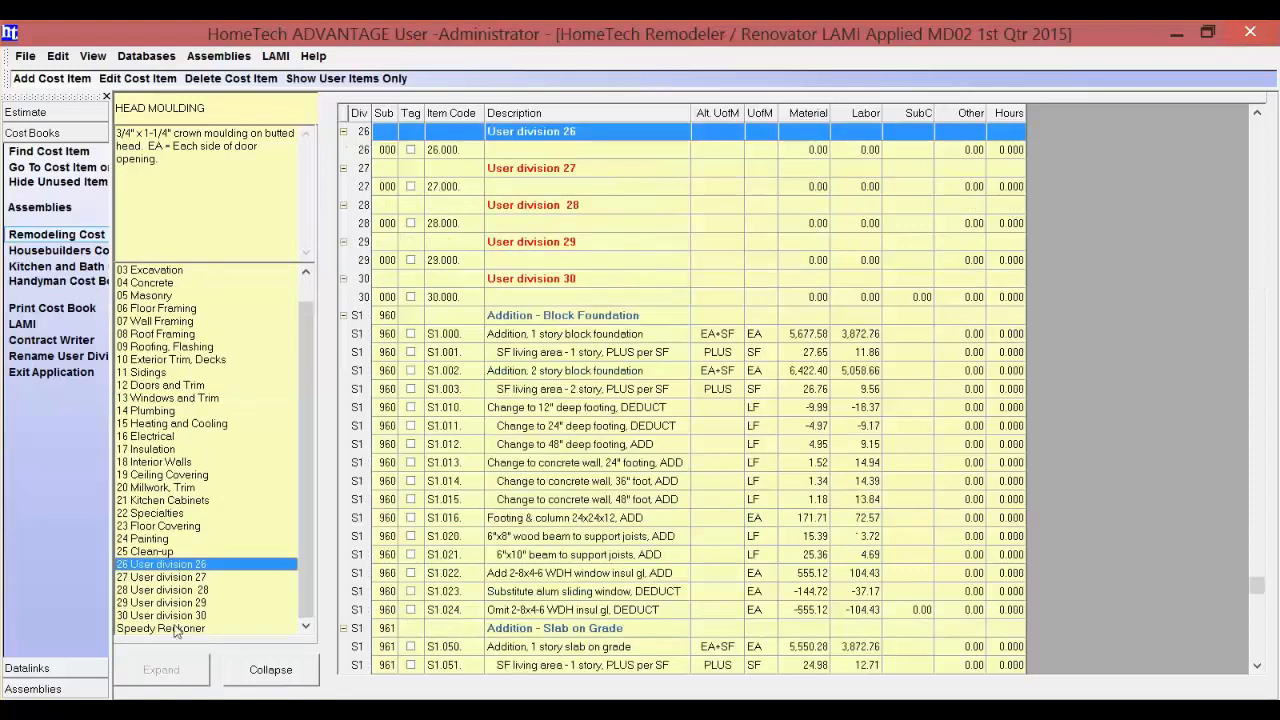
left_click(180, 615)
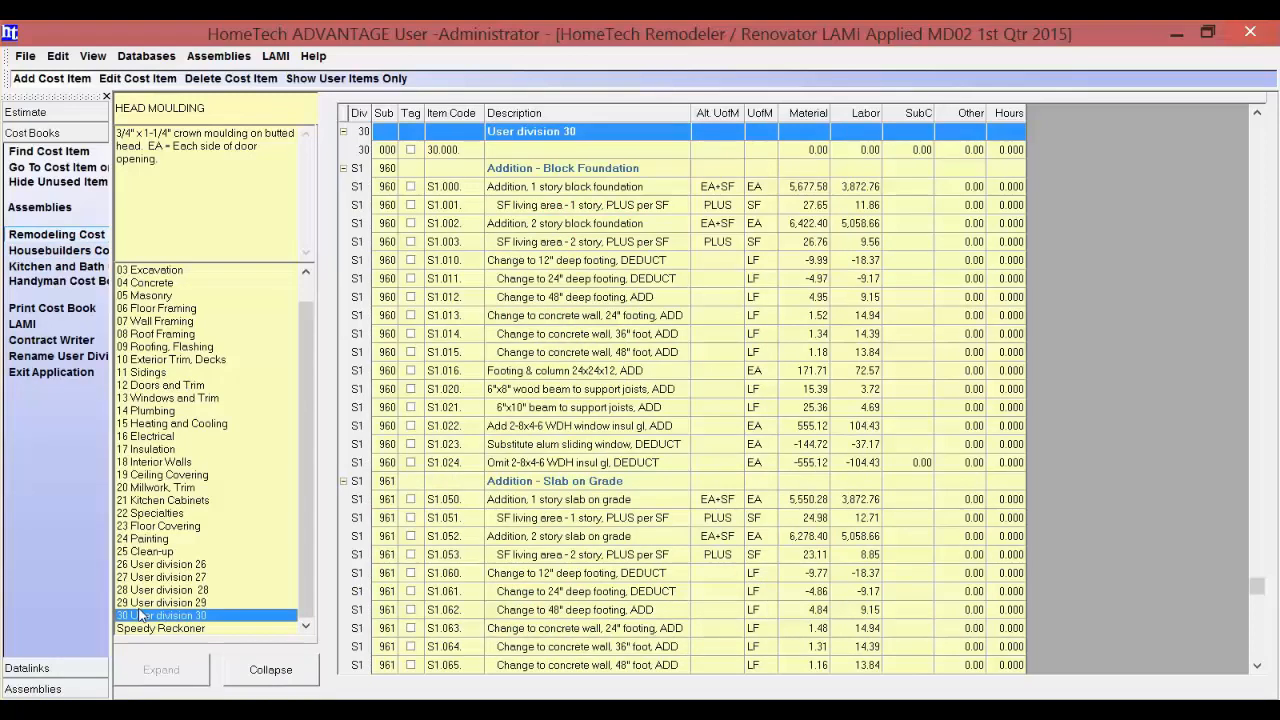
left_click(188, 565)
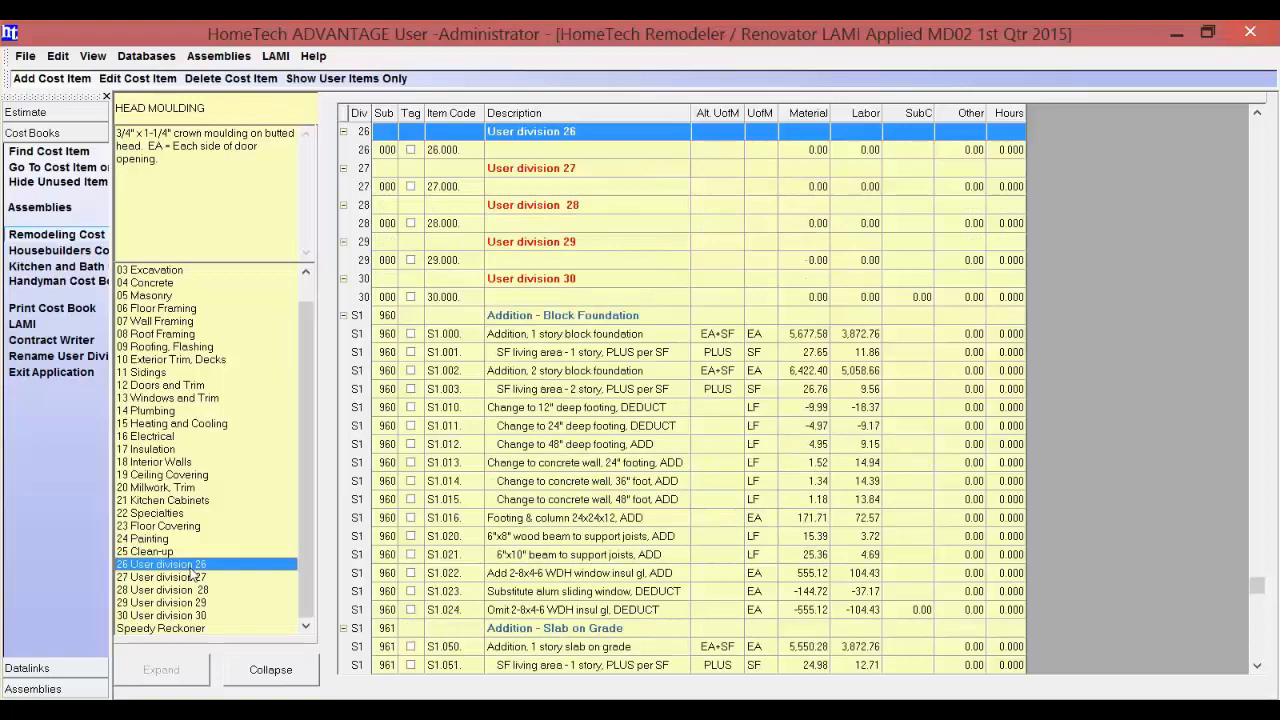
left_click(536, 153)
left_click(514, 184)
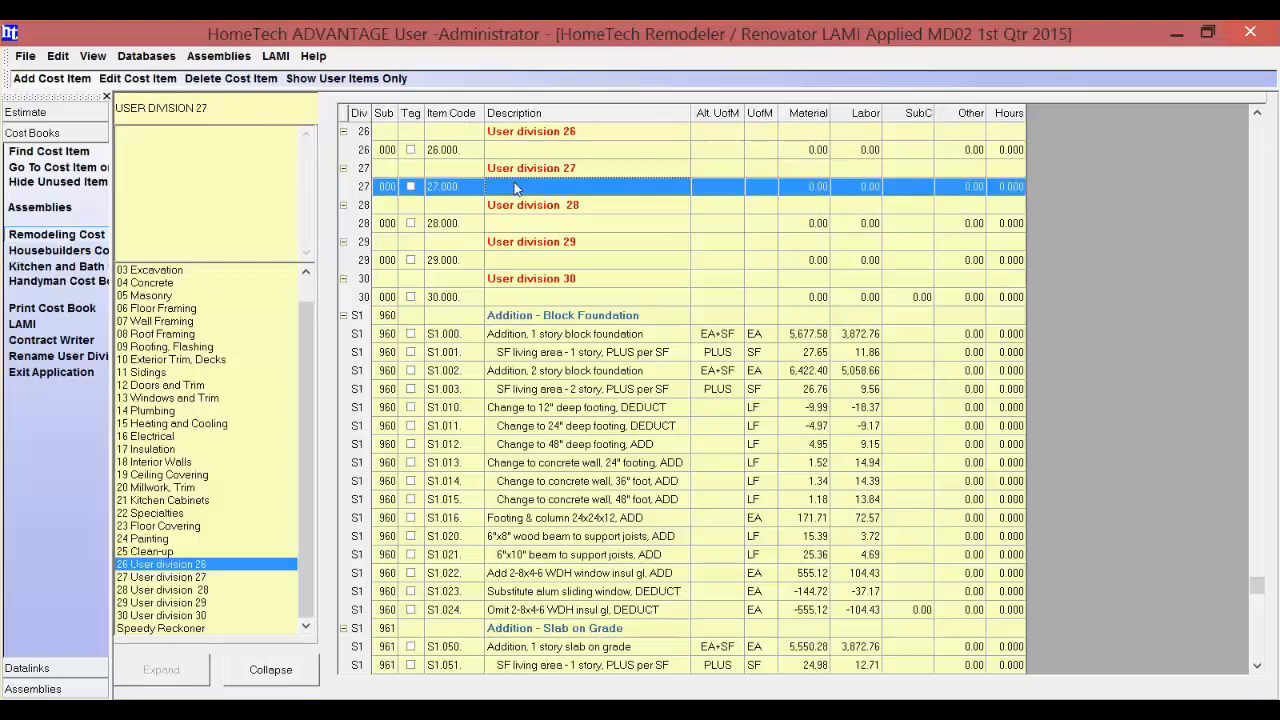
left_click(518, 229)
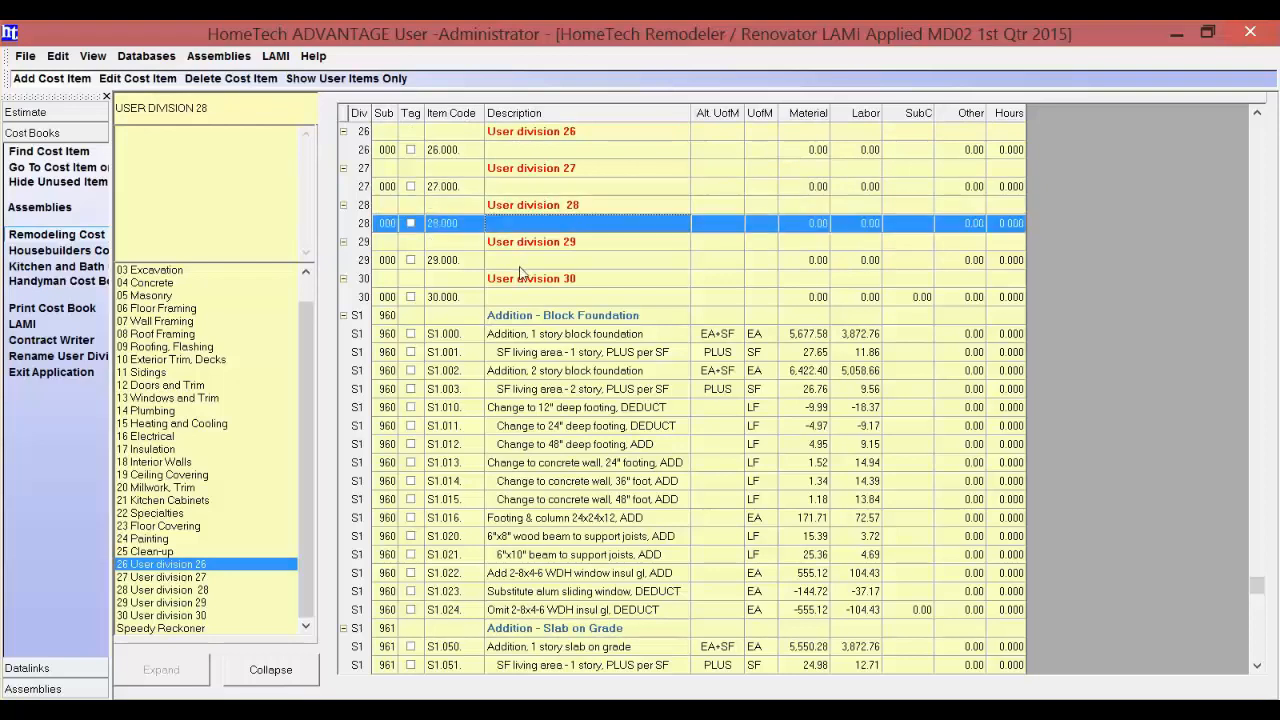
left_click(520, 262)
left_click(507, 297)
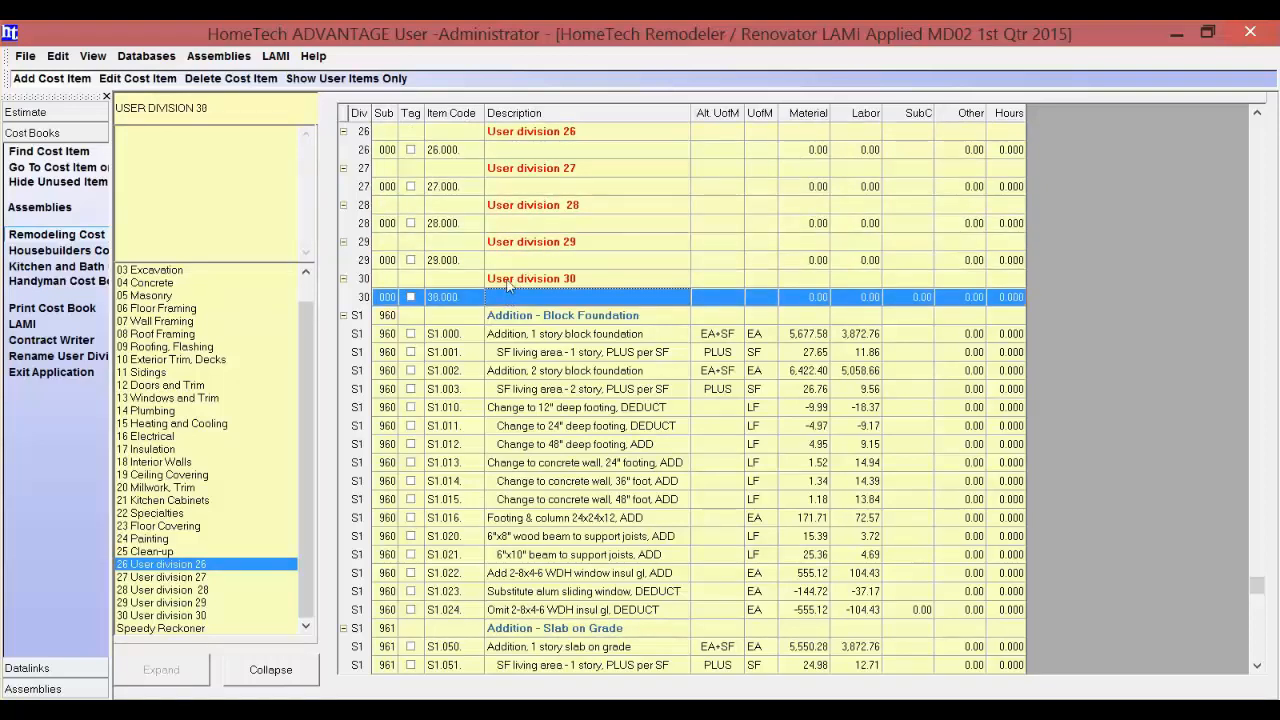
- Add a new cost item based on blank item 26.000 in User division 26, described as "Custom Item not found in the books"
left_click(507, 158)
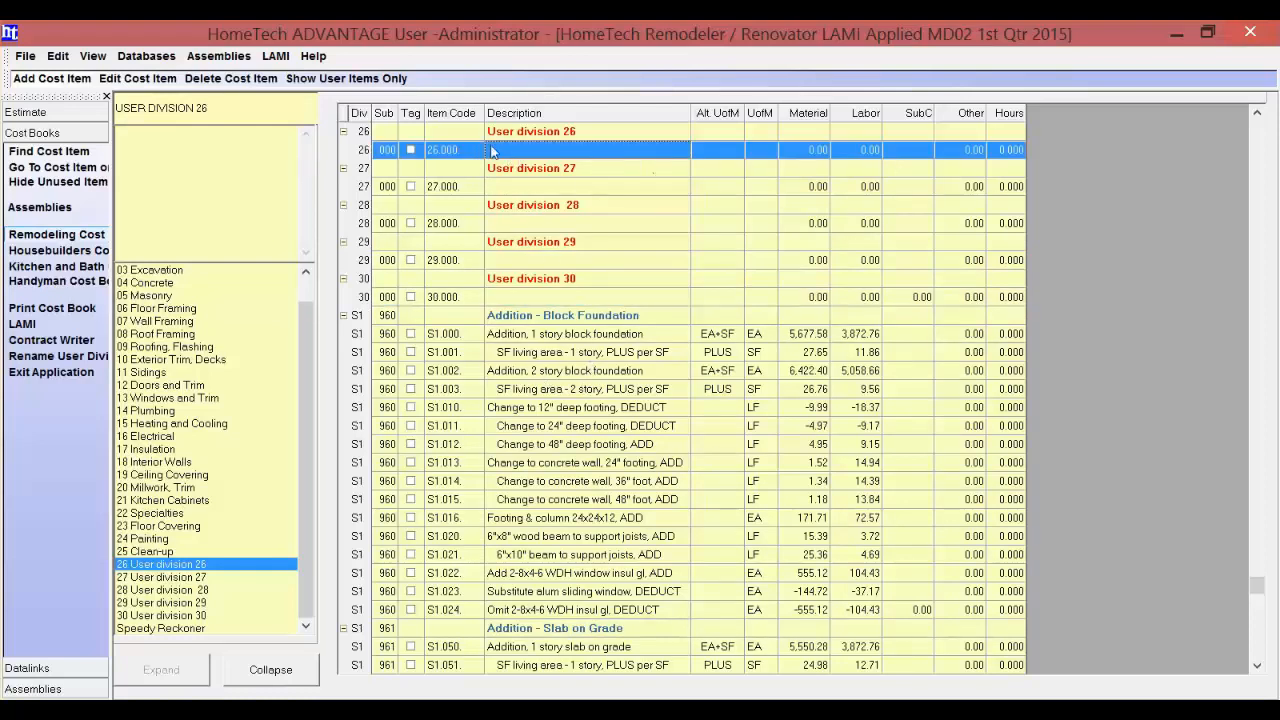
left_click(52, 78)
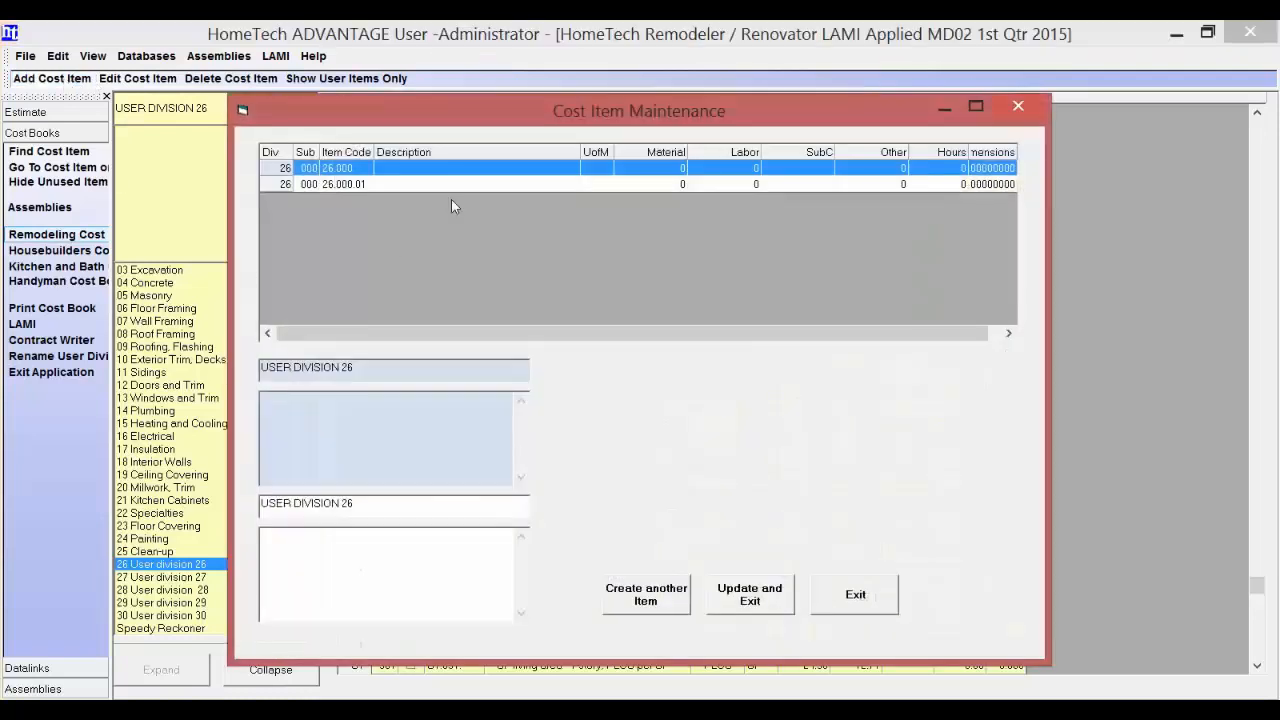
left_click(407, 186)
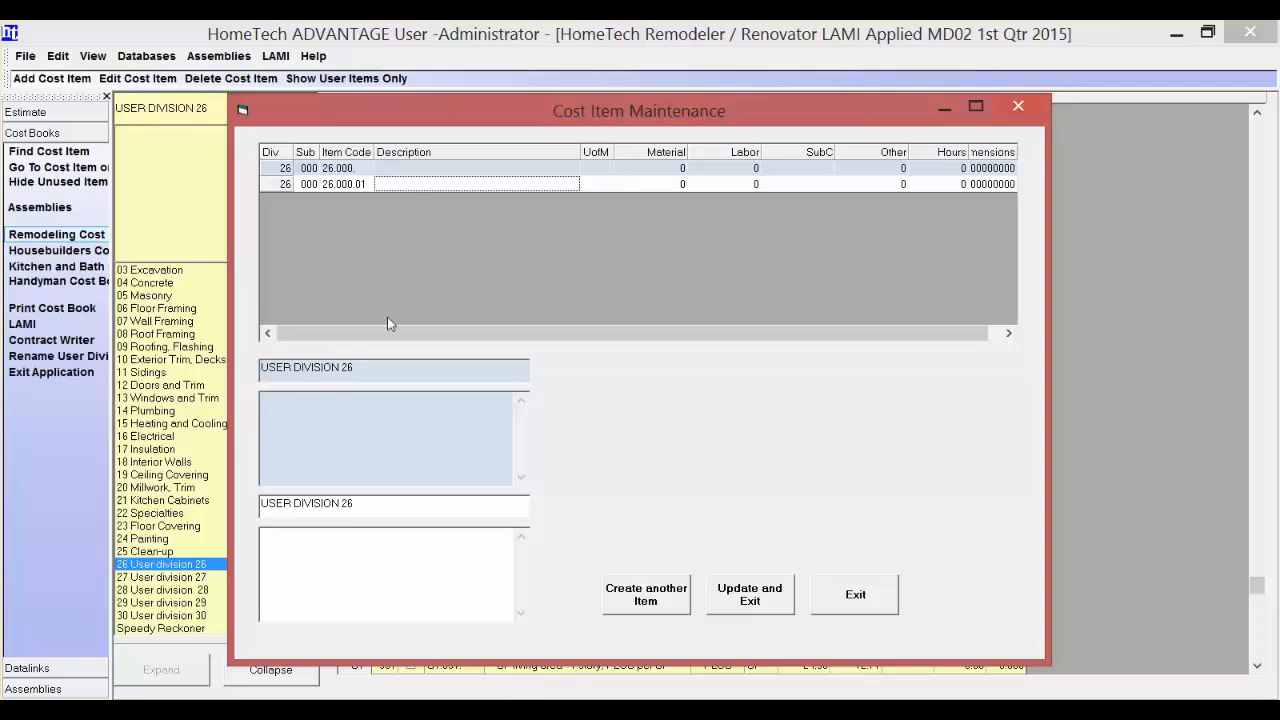
left_click(394, 187)
type("Custo")
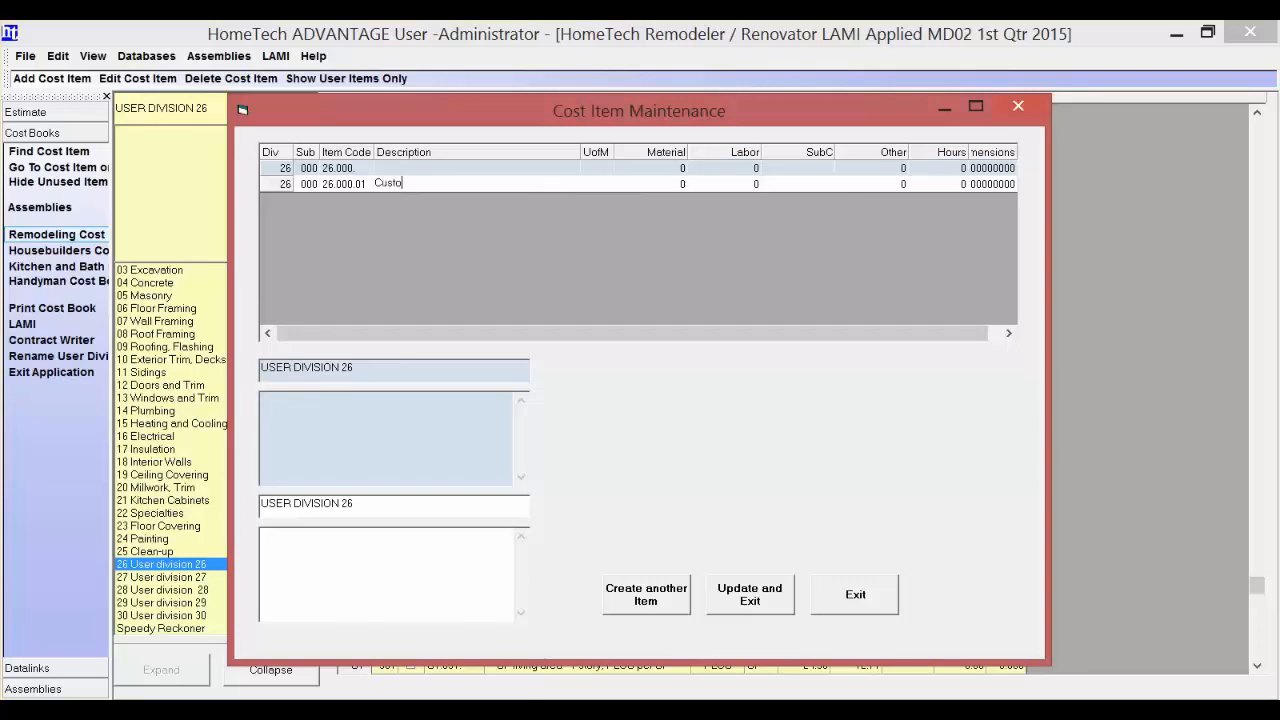
type("m Item not found in the books")
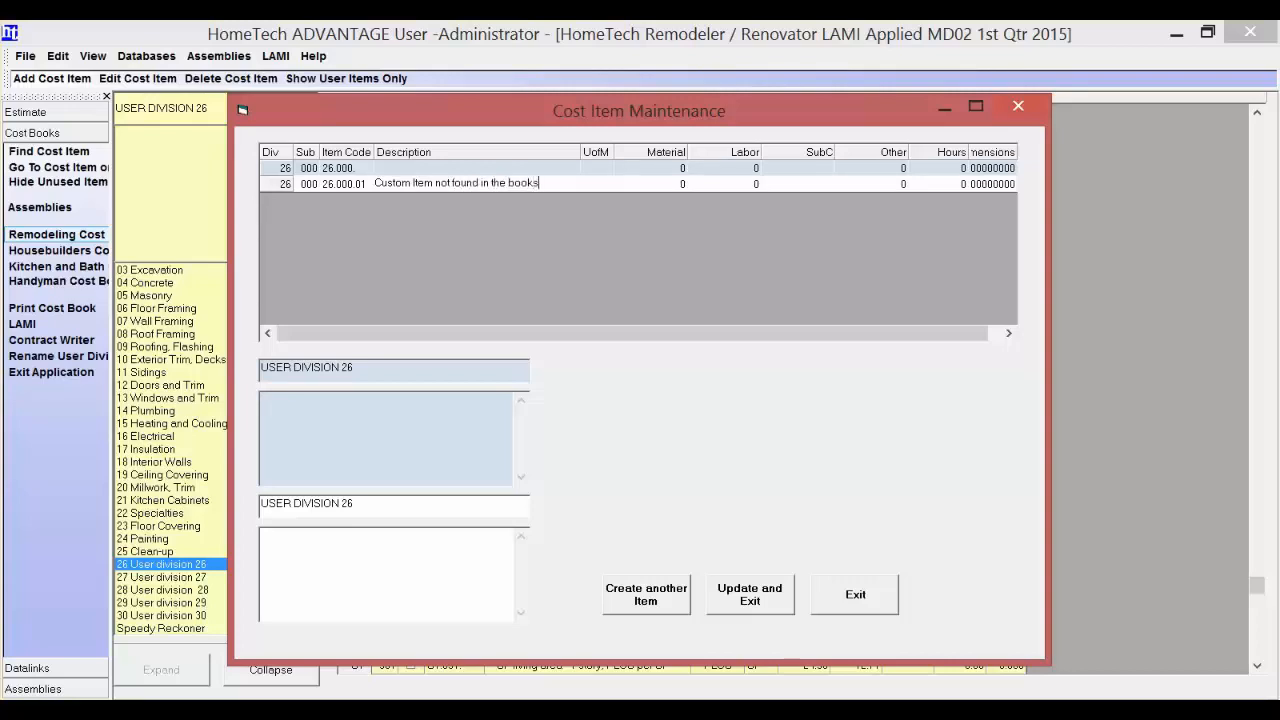
- Set the new custom item's unit of measure to EA and its material cost to 150.00
left_click(594, 184)
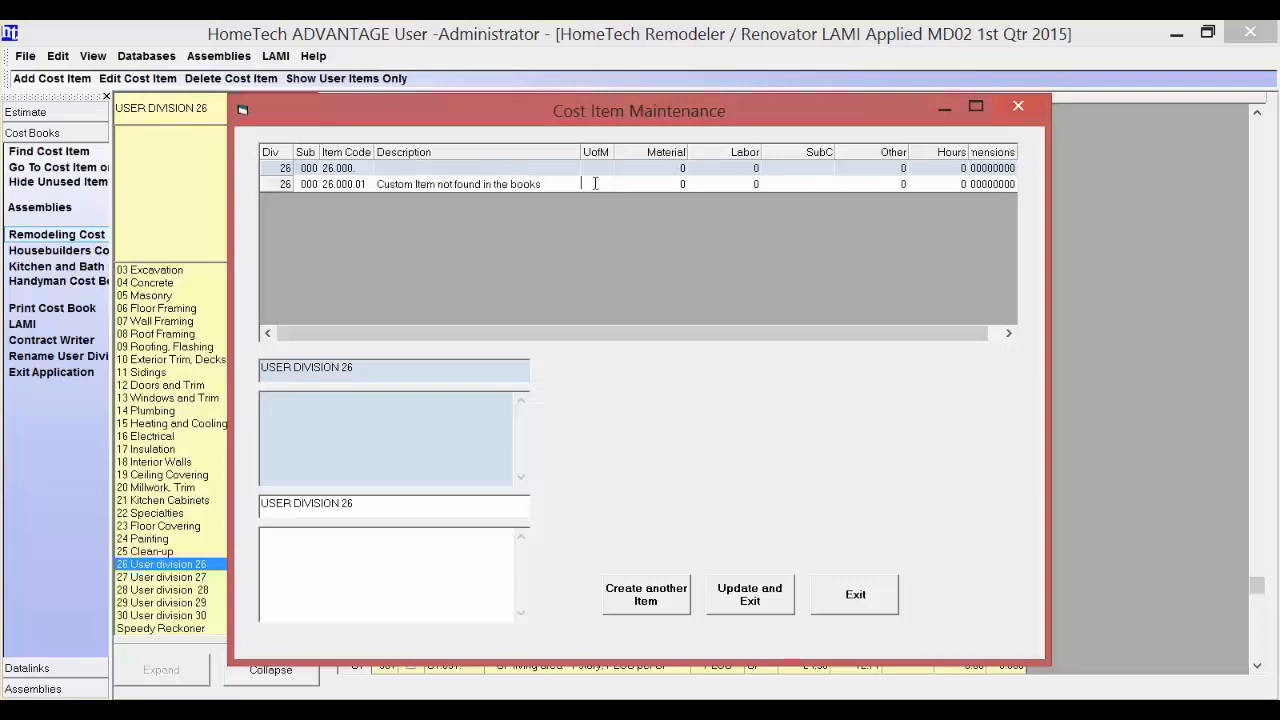
type("EA")
left_click(669, 185)
double_click(684, 183)
type("15")
left_click(708, 184)
key("Return")
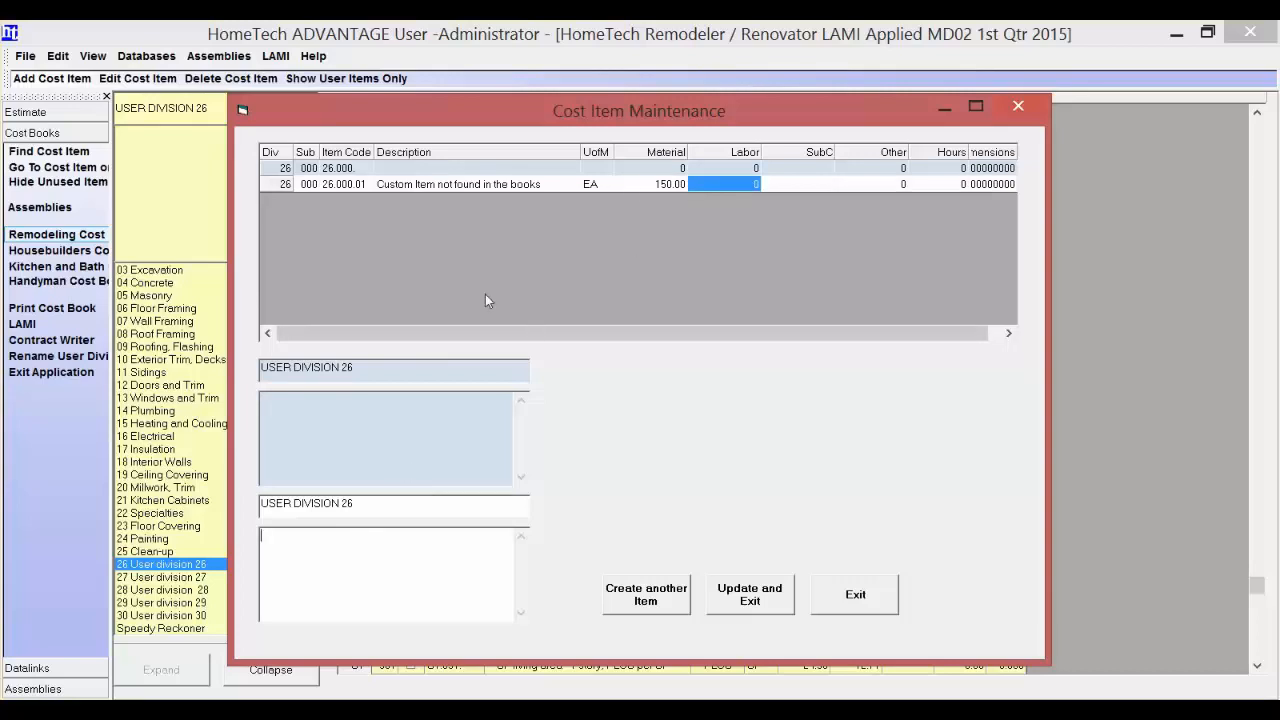
- Copy the custom item's description "Custom Item not found in the books" into its specification text and save the new item
left_click(538, 184)
left_click_drag(543, 182, 372, 190)
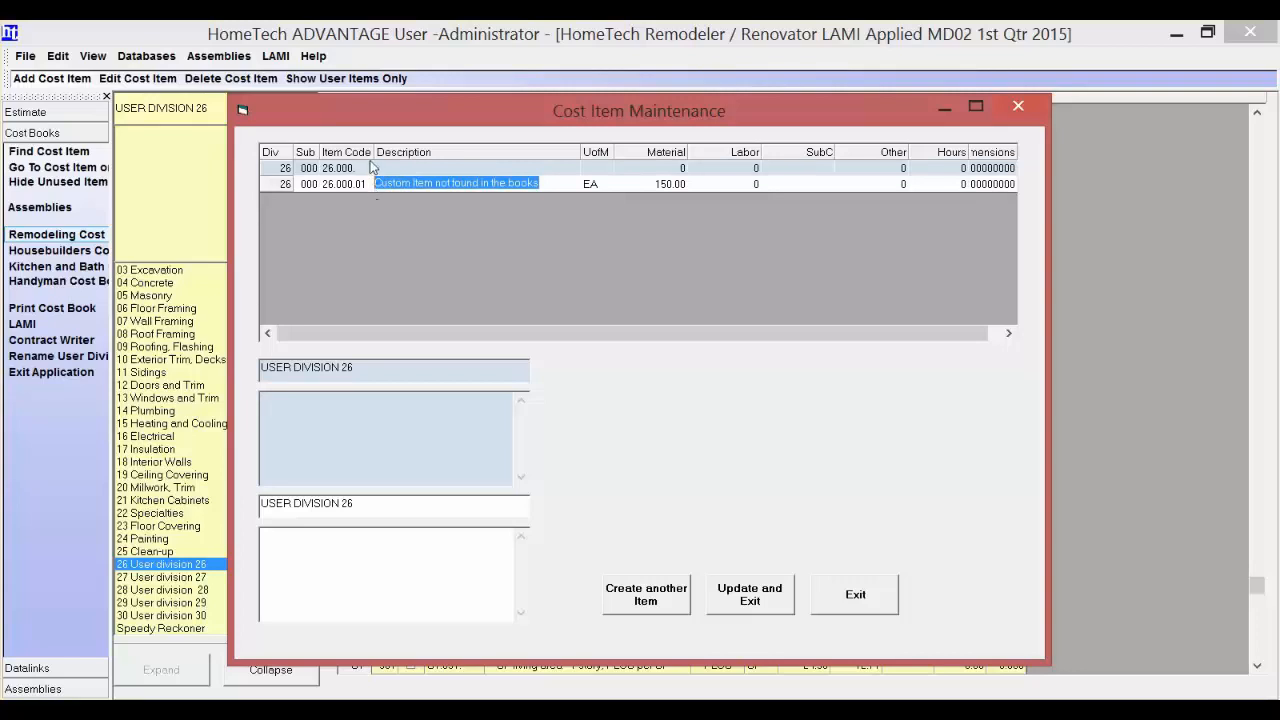
right_click(393, 190)
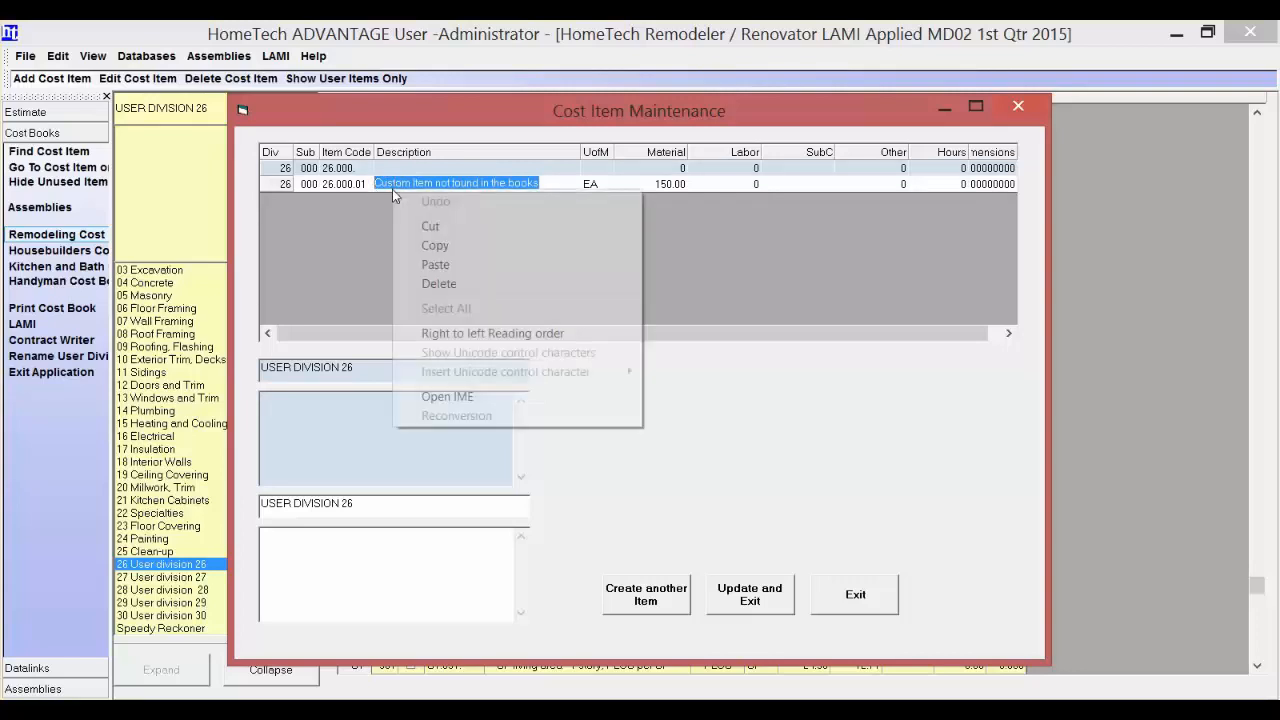
left_click(413, 247)
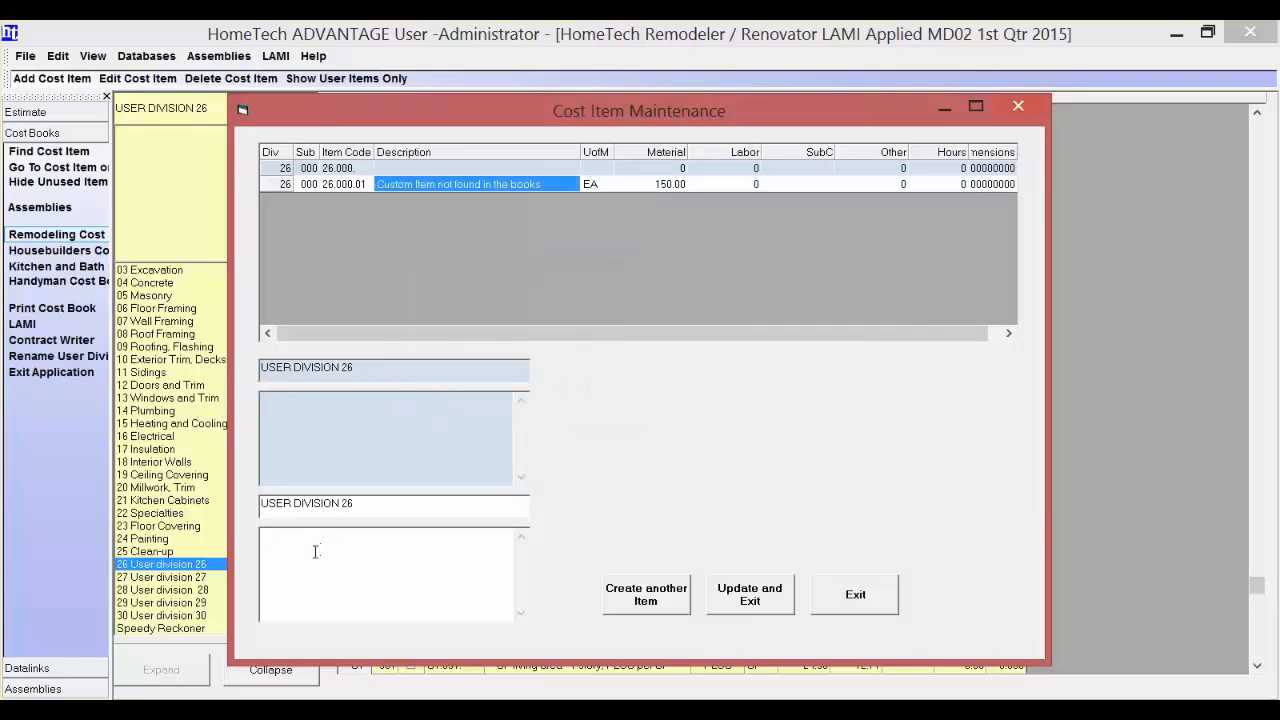
right_click(315, 552)
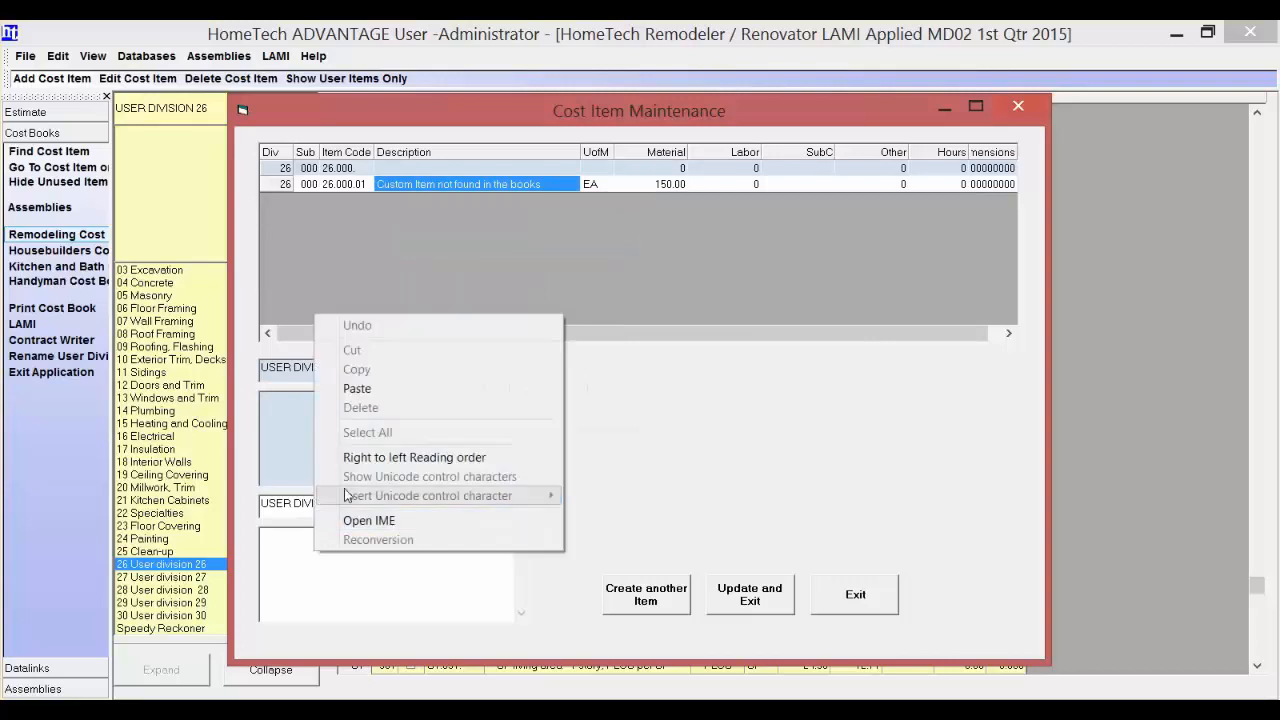
left_click(364, 390)
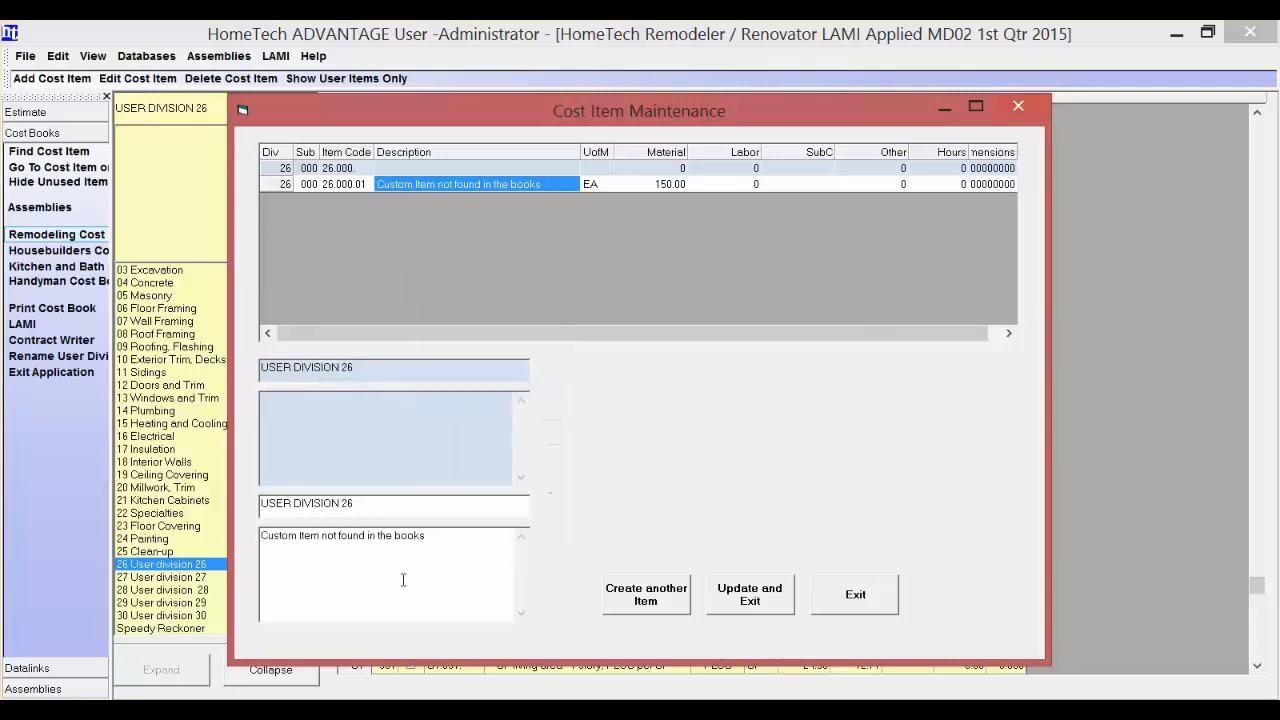
left_click(745, 603)
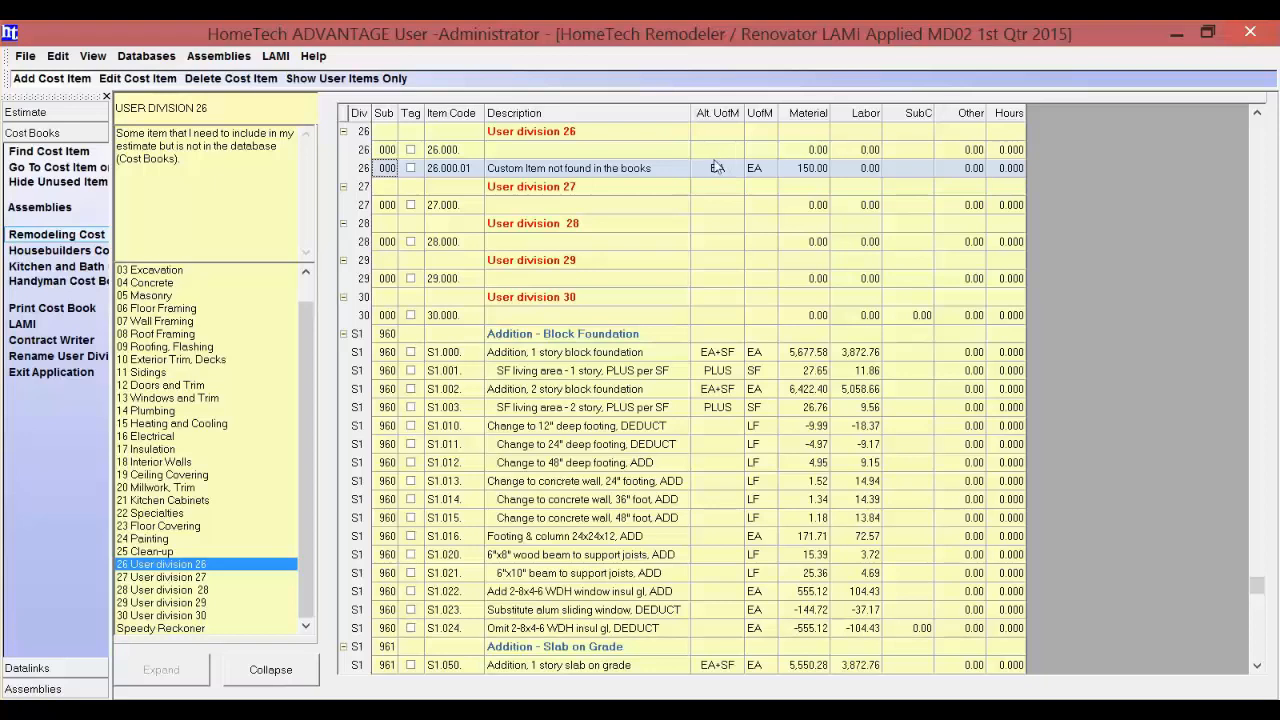
- Add a new cost item based on blank item 27.000 in User division 27, described as "Custom Service not found in Cost Book"
scroll(609, 258, "up", 2)
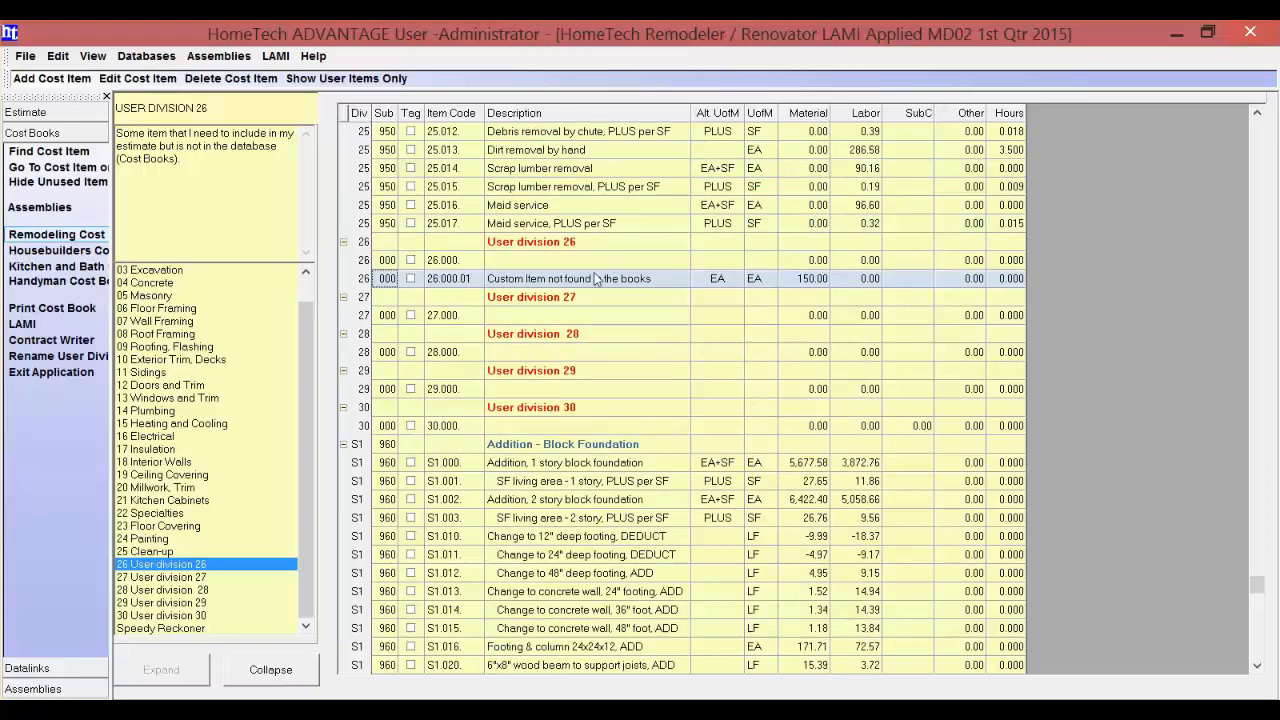
left_click(579, 318)
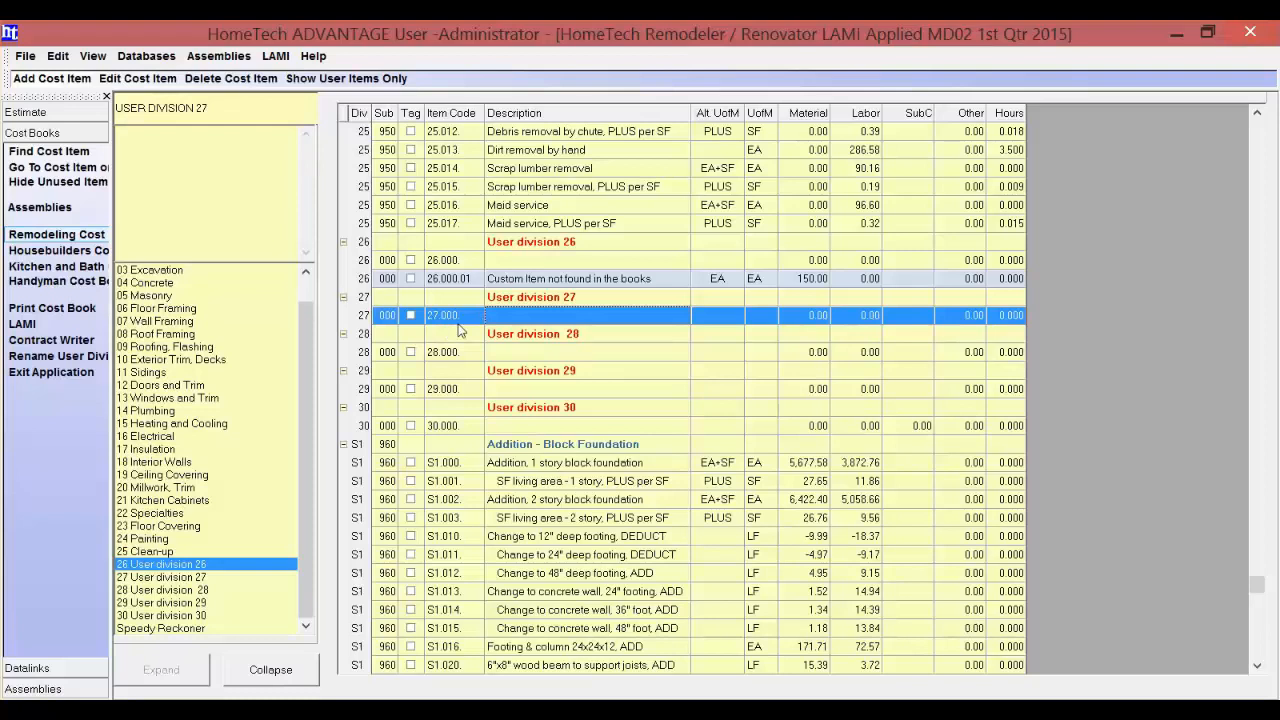
left_click(48, 80)
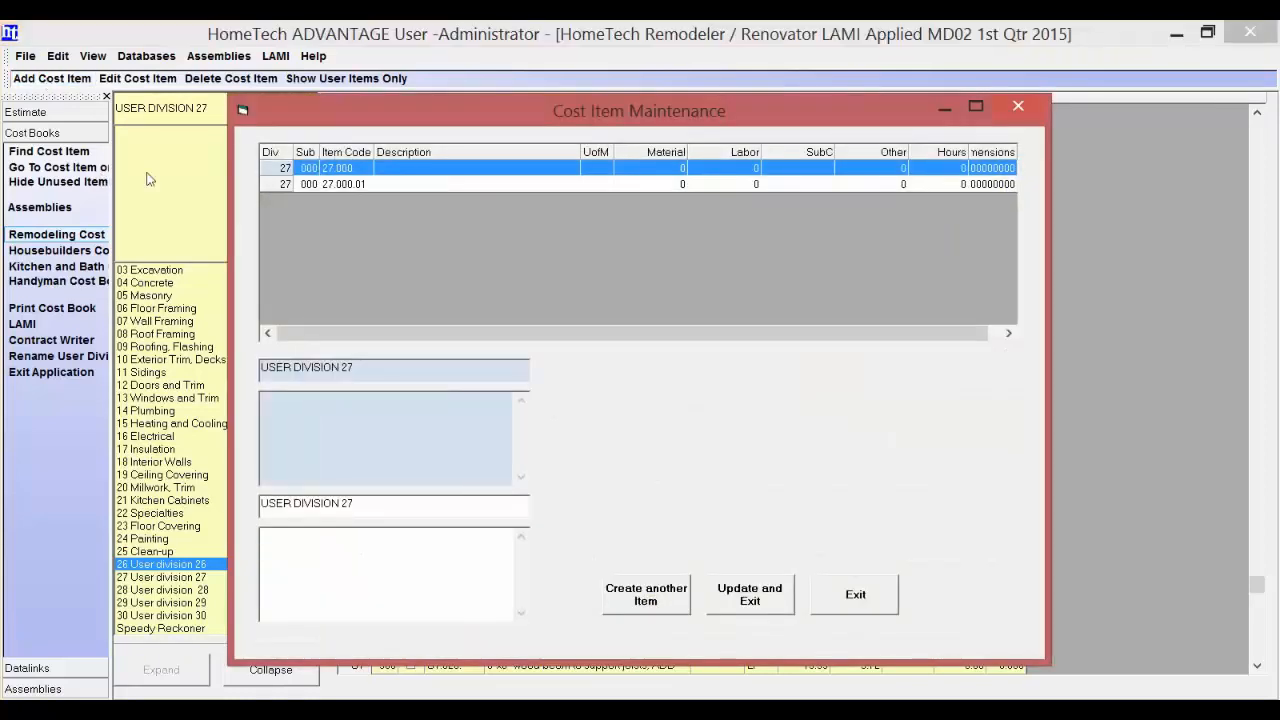
left_click(408, 186)
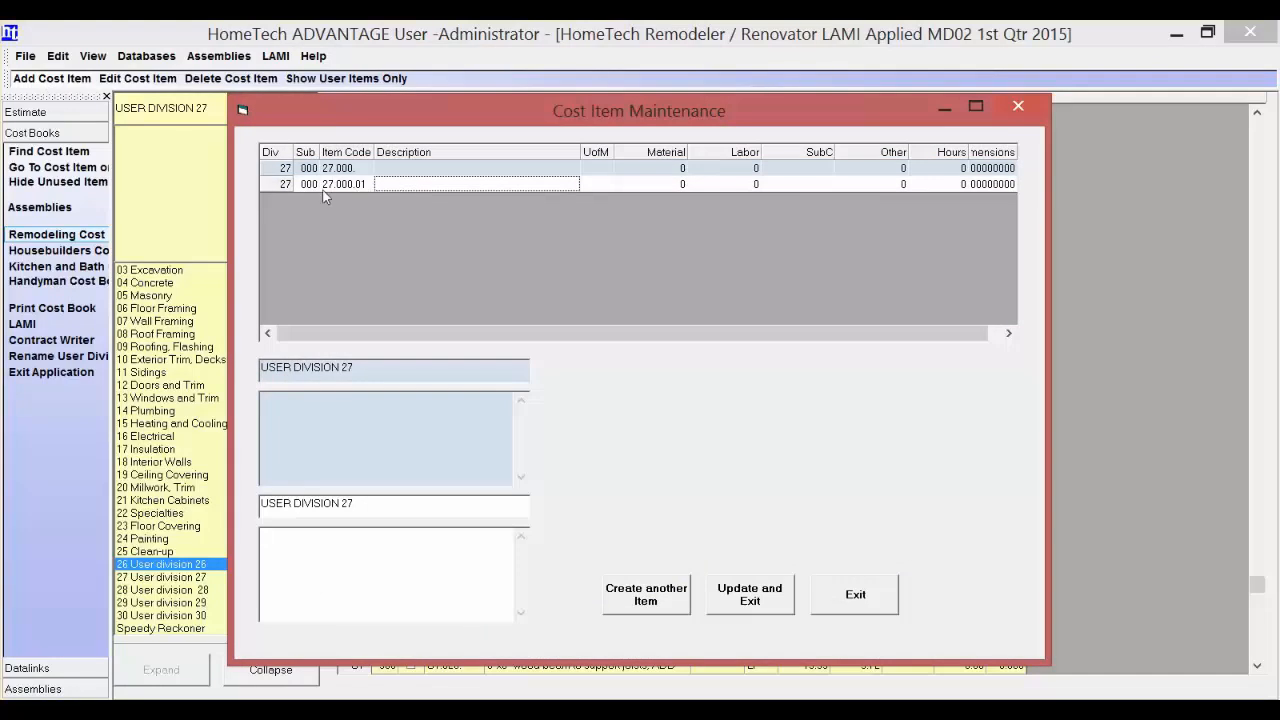
left_click(395, 184)
type("Cust")
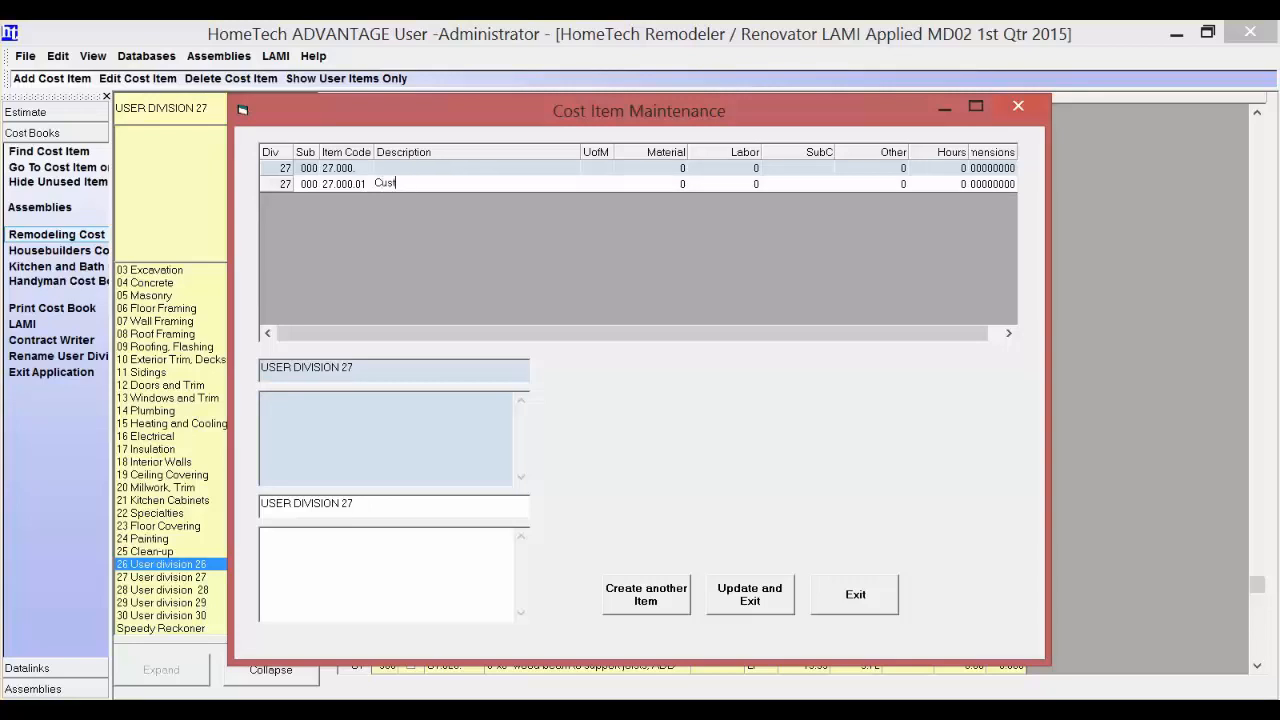
type("om Se")
key("BackSpace")
key("BackSpace")
key("BackSpace")
type("vice not found in Cost Boo")
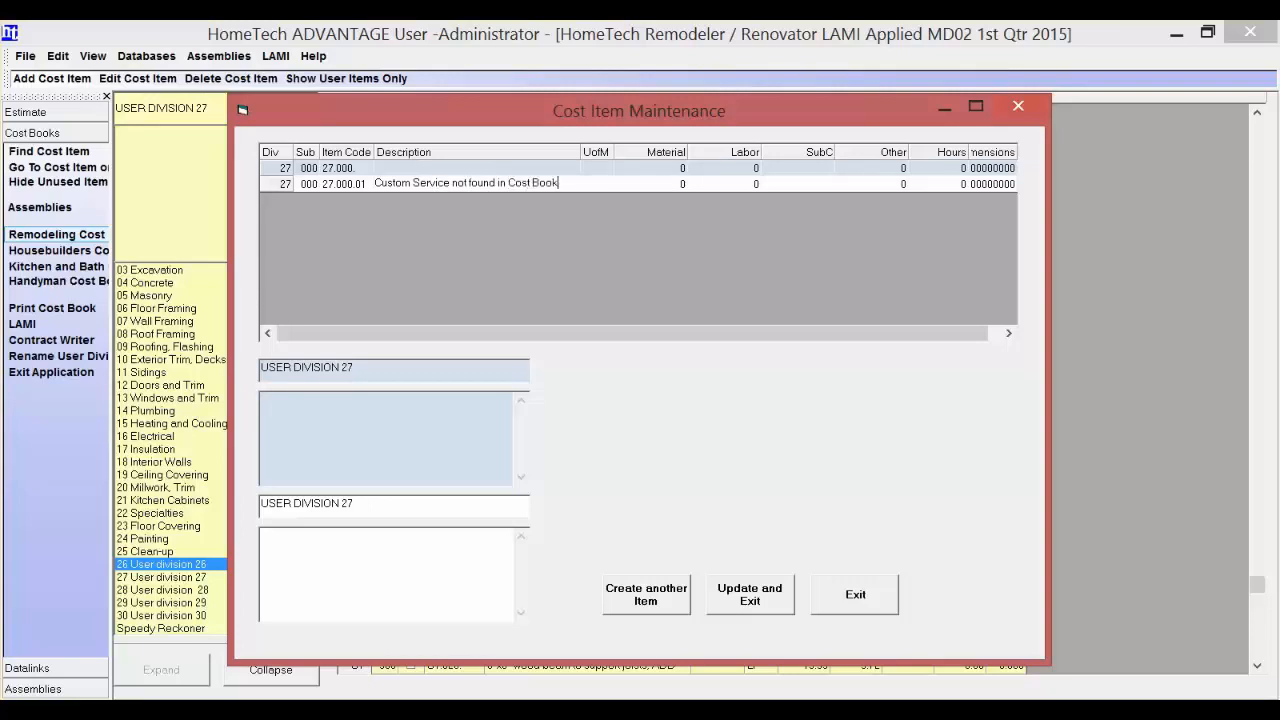
type("k")
- Set the custom service item's unit of measure to SF and its labor cost to 15.00
left_click(589, 183)
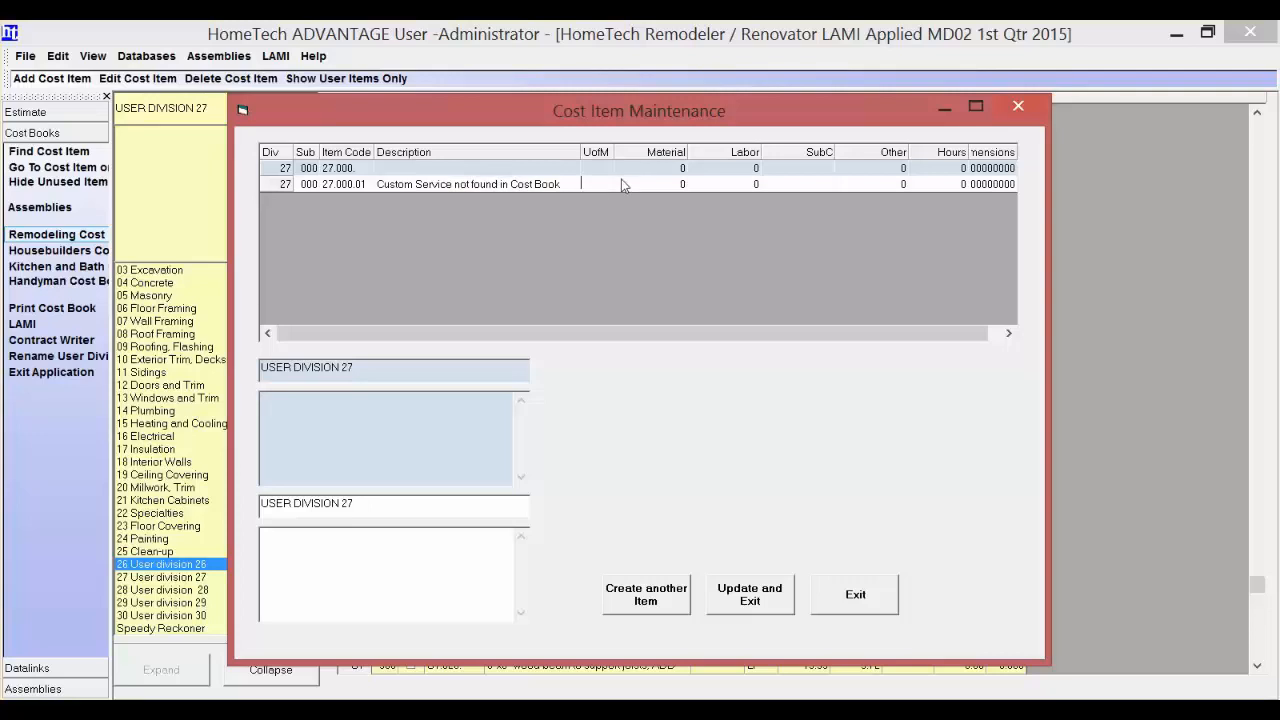
type("SF")
left_click(740, 185)
left_click(744, 188)
type("15")
left_click(792, 188)
- Copy the custom service's description into its specification text and save the new item
left_click(566, 182)
left_click(563, 184)
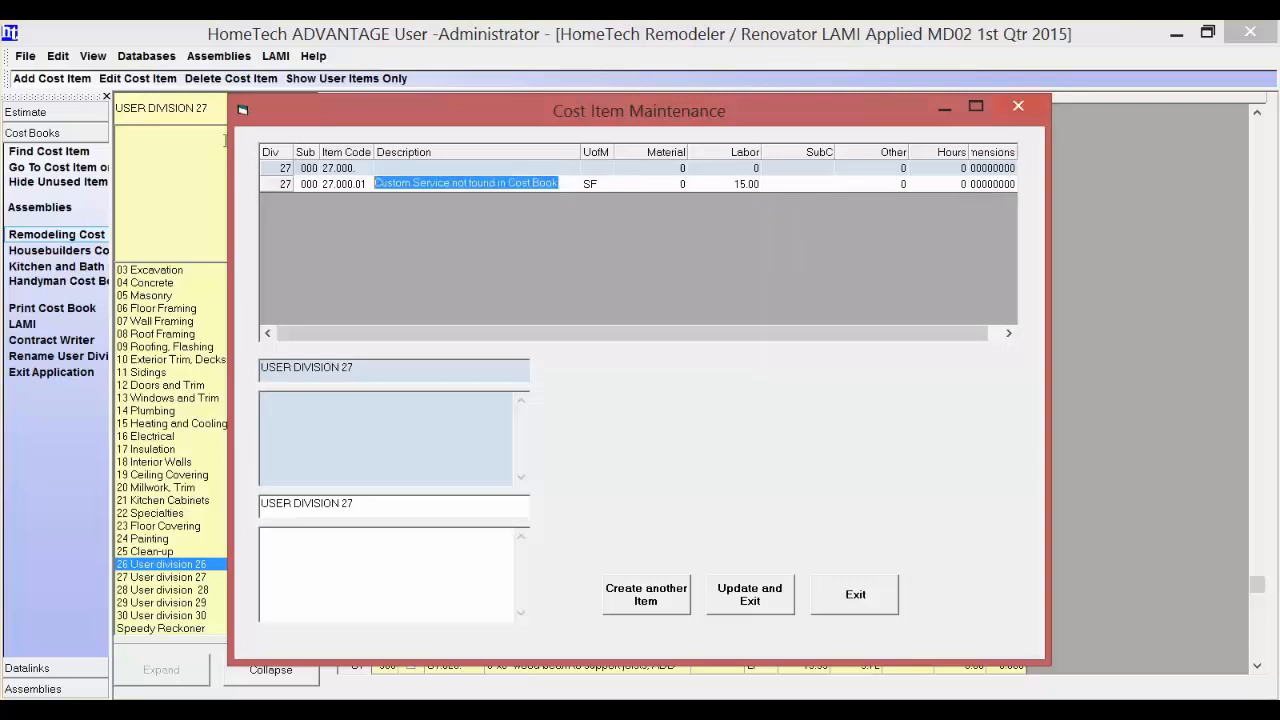
right_click(390, 178)
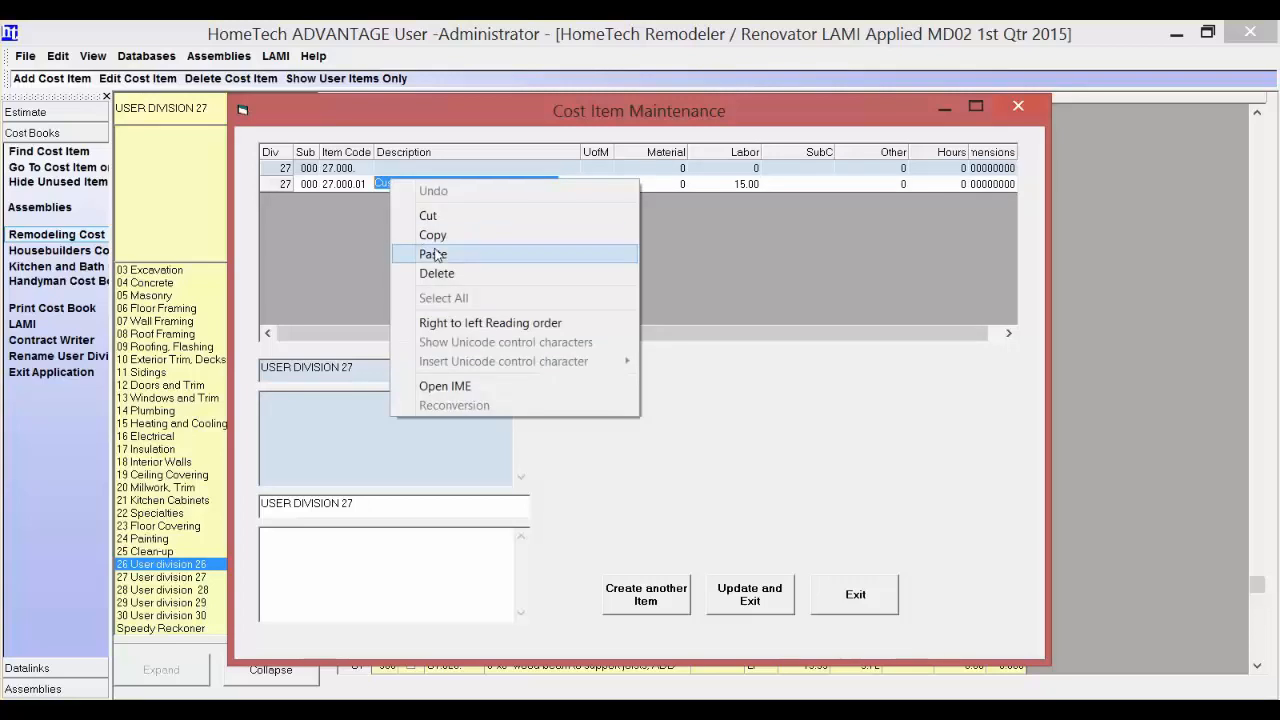
left_click(420, 234)
left_click(323, 575)
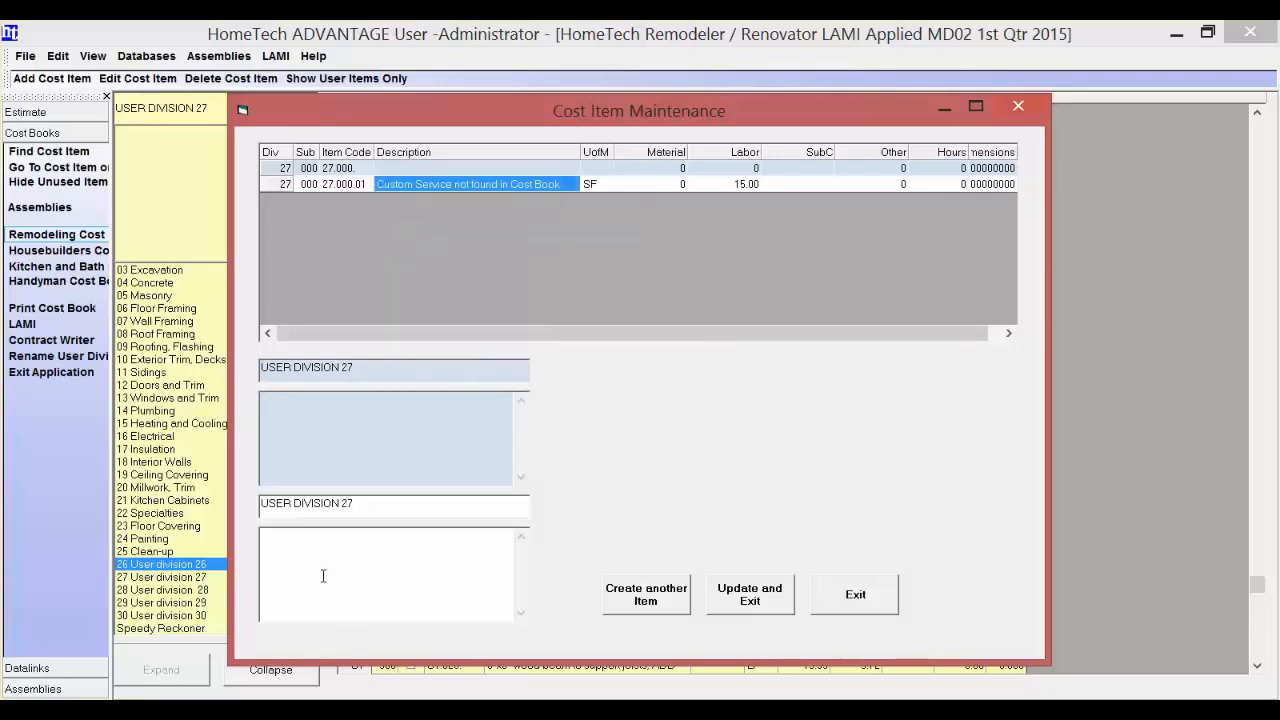
key("ctrl+v")
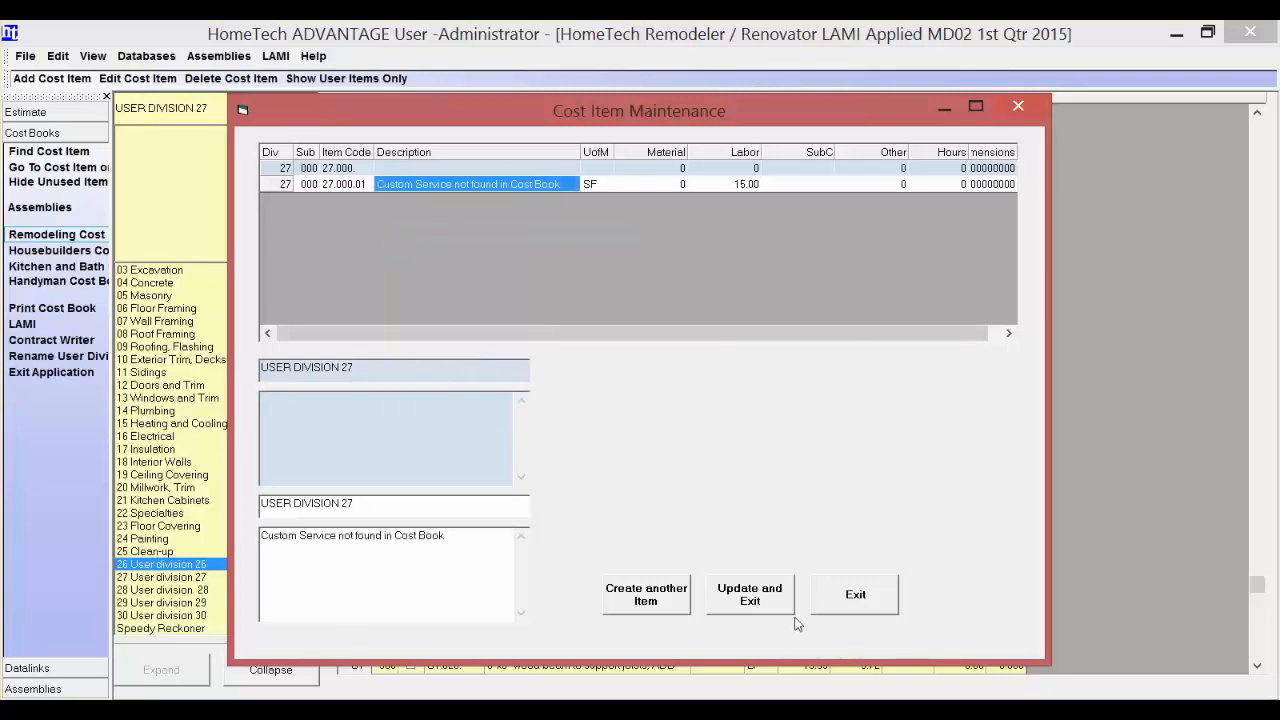
left_click(749, 596)
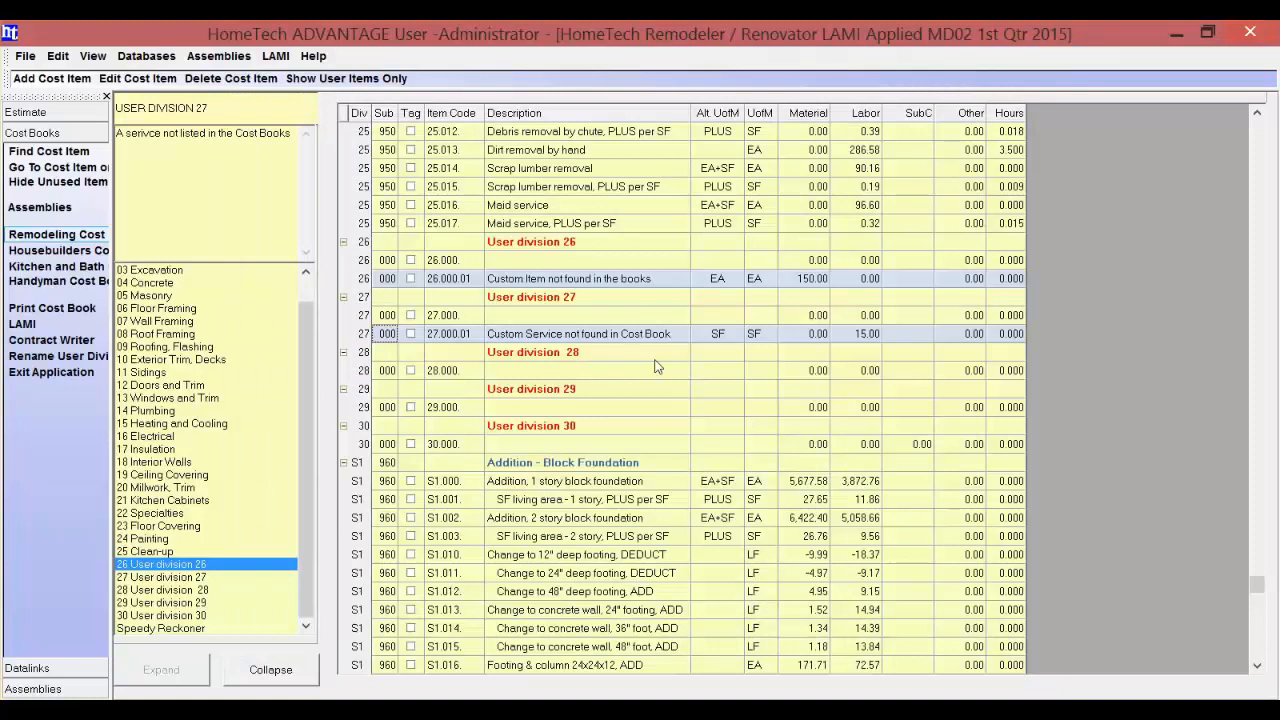
- View the specifications of custom items 26.000.01 and 27.000.01
left_click(556, 282)
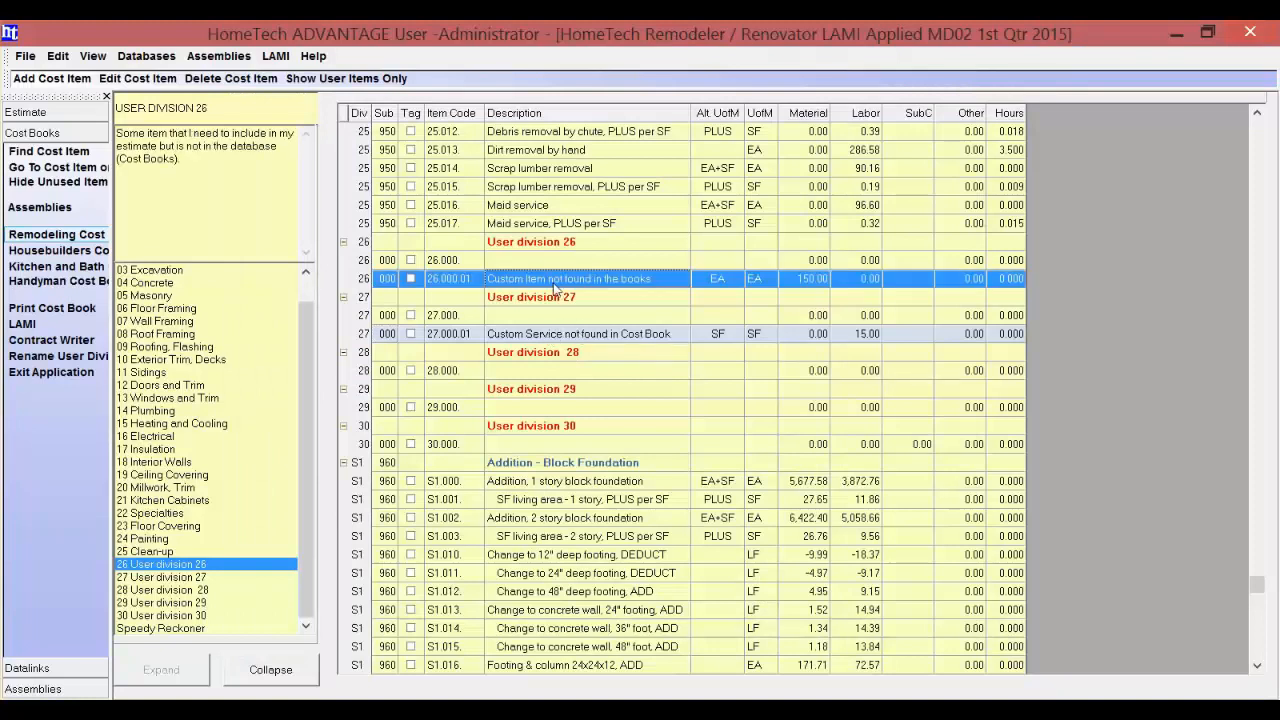
left_click(544, 336)
left_click(550, 284)
- Rename User division 26 as "Speciality Items" and close division maintenance
left_click(529, 246)
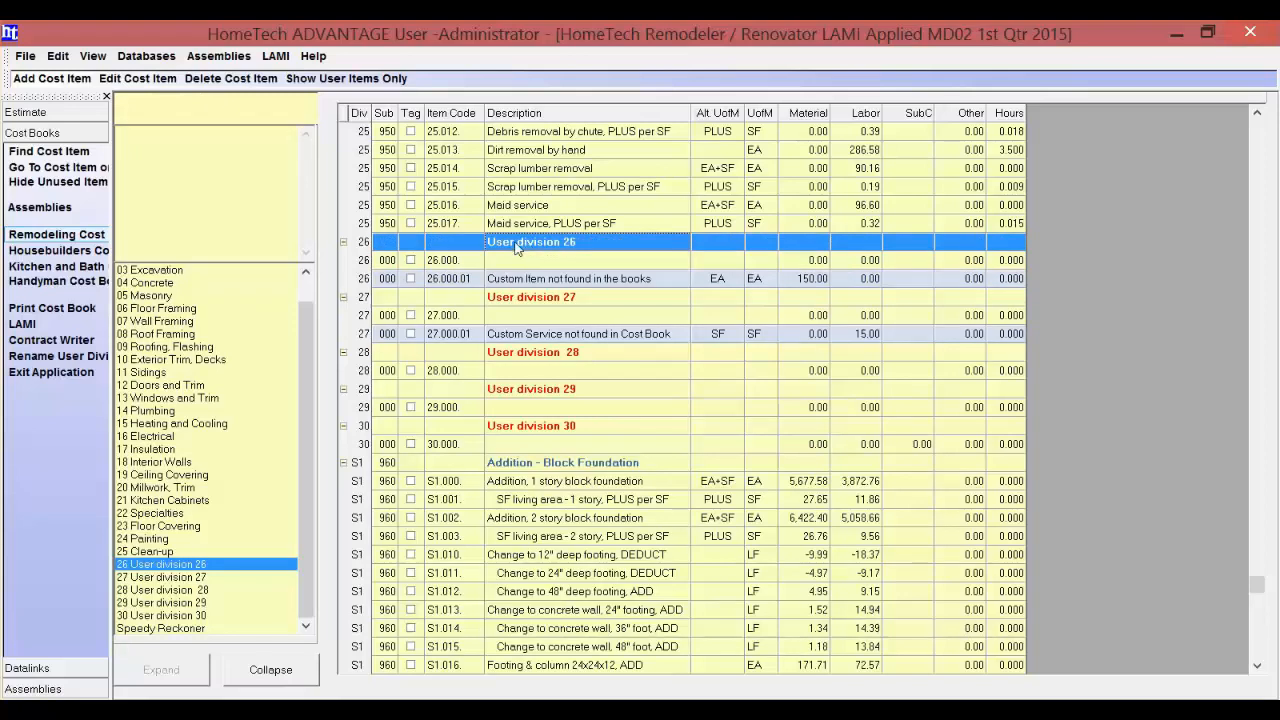
left_click(36, 358)
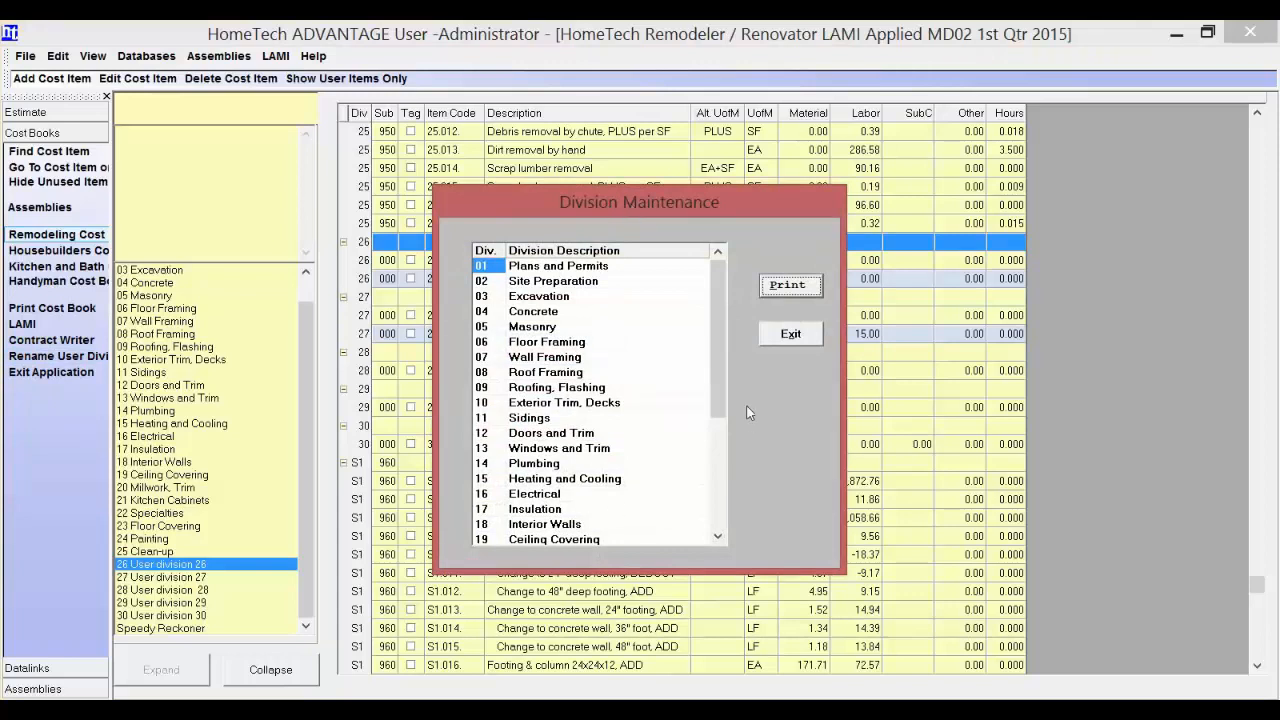
left_click_drag(726, 402, 716, 480)
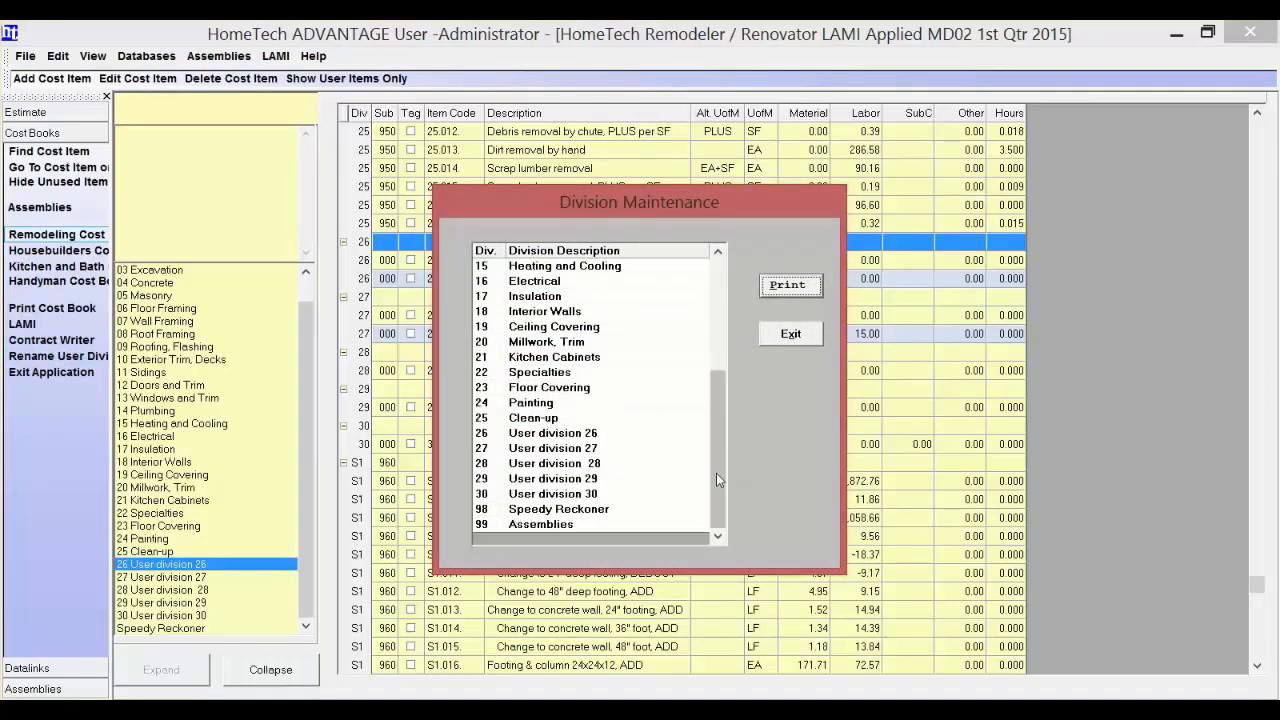
left_click(607, 434)
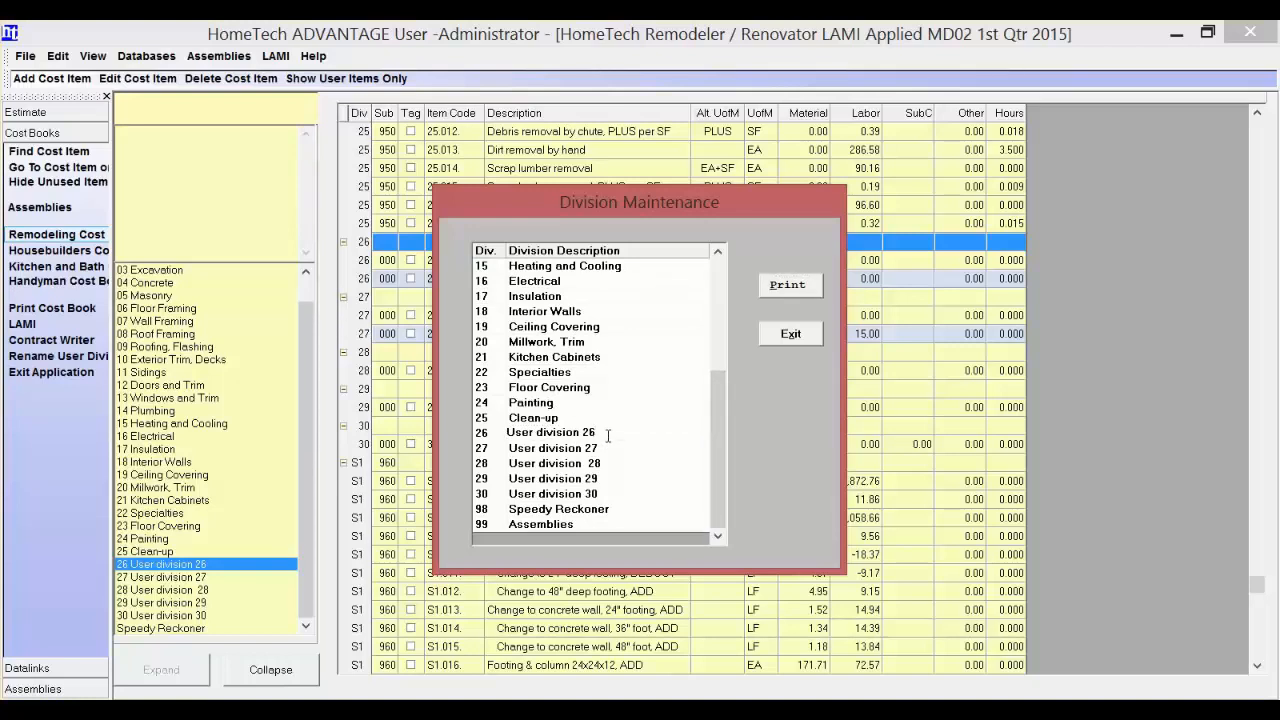
key("BackSpace")
key("BackSpace")
key("BackSpace")
key("BackSpace")
key("BackSpace")
key("BackSpace")
key("BackSpace")
key("BackSpace")
key("BackSpace")
key("BackSpace")
key("BackSpace")
key("BackSpace")
key("BackSpace")
key("BackSpace")
key("BackSpace")
type("Specialiu")
key("BackSpace")
type("ty Items")
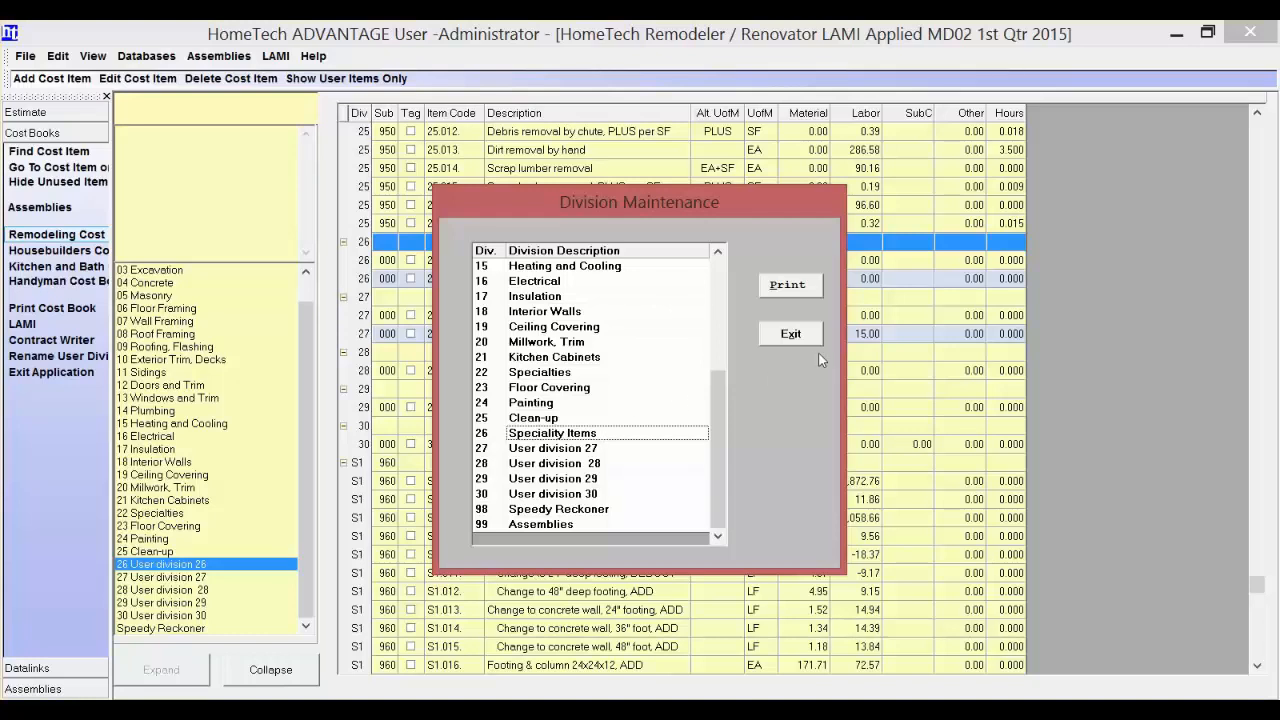
left_click(785, 335)
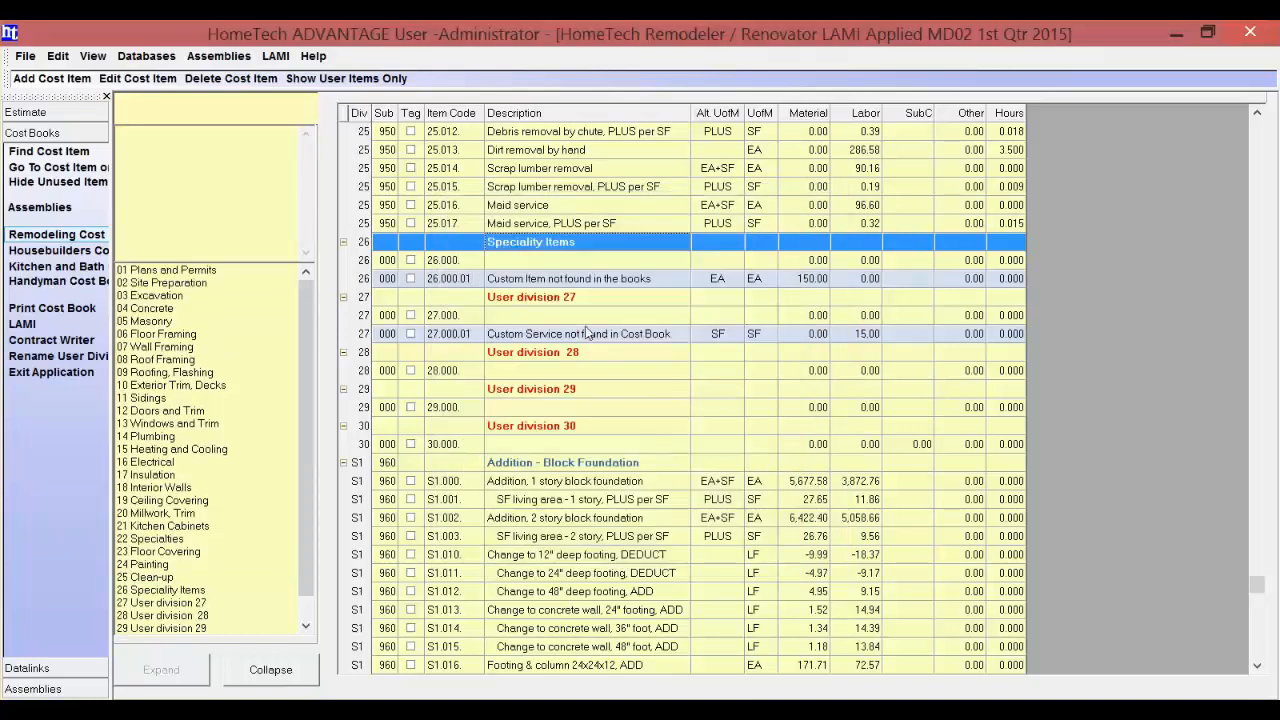
- Rename User division 27 as "Speciality Services" and close division maintenance
left_click(552, 262)
left_click(550, 298)
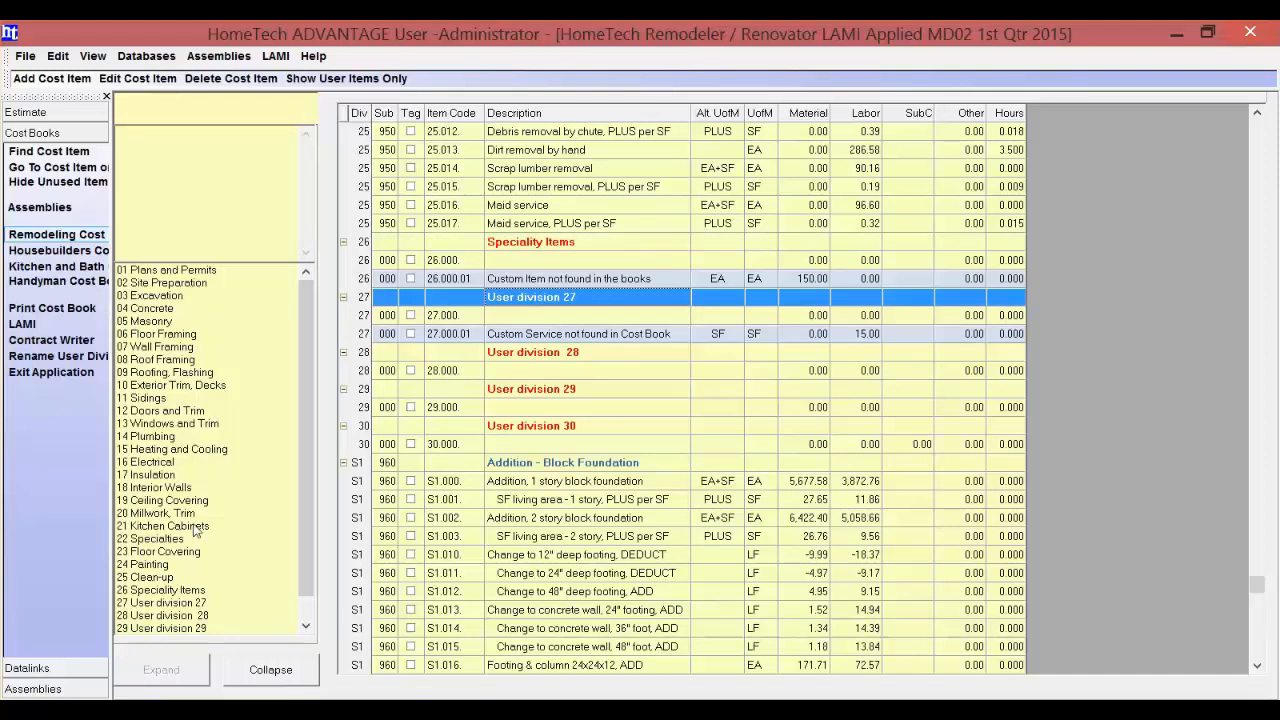
left_click(47, 358)
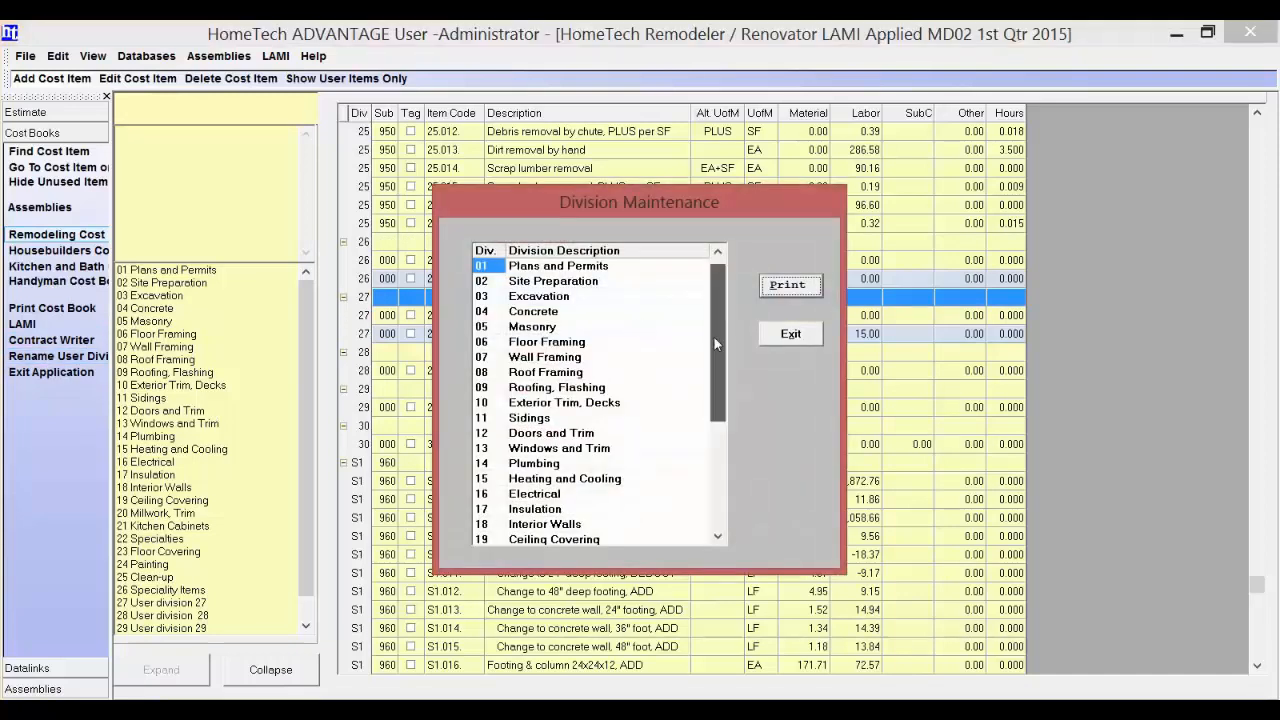
left_click_drag(714, 337, 716, 446)
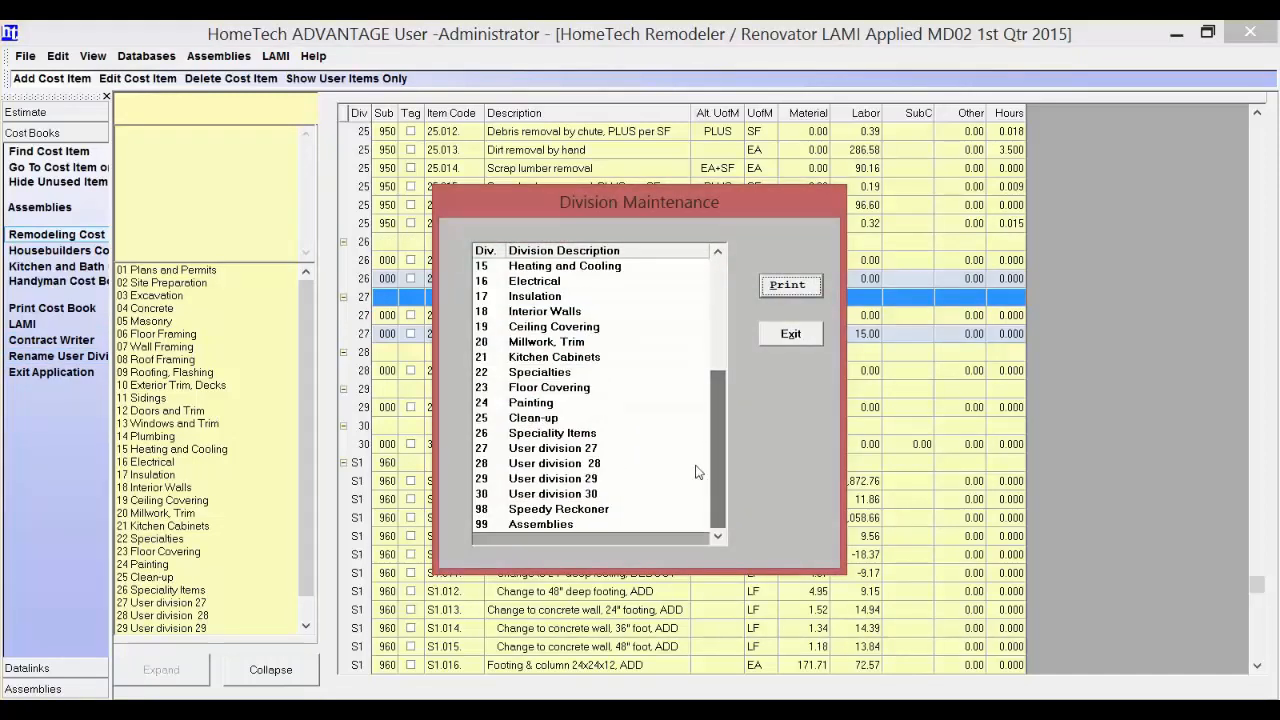
left_click(600, 449)
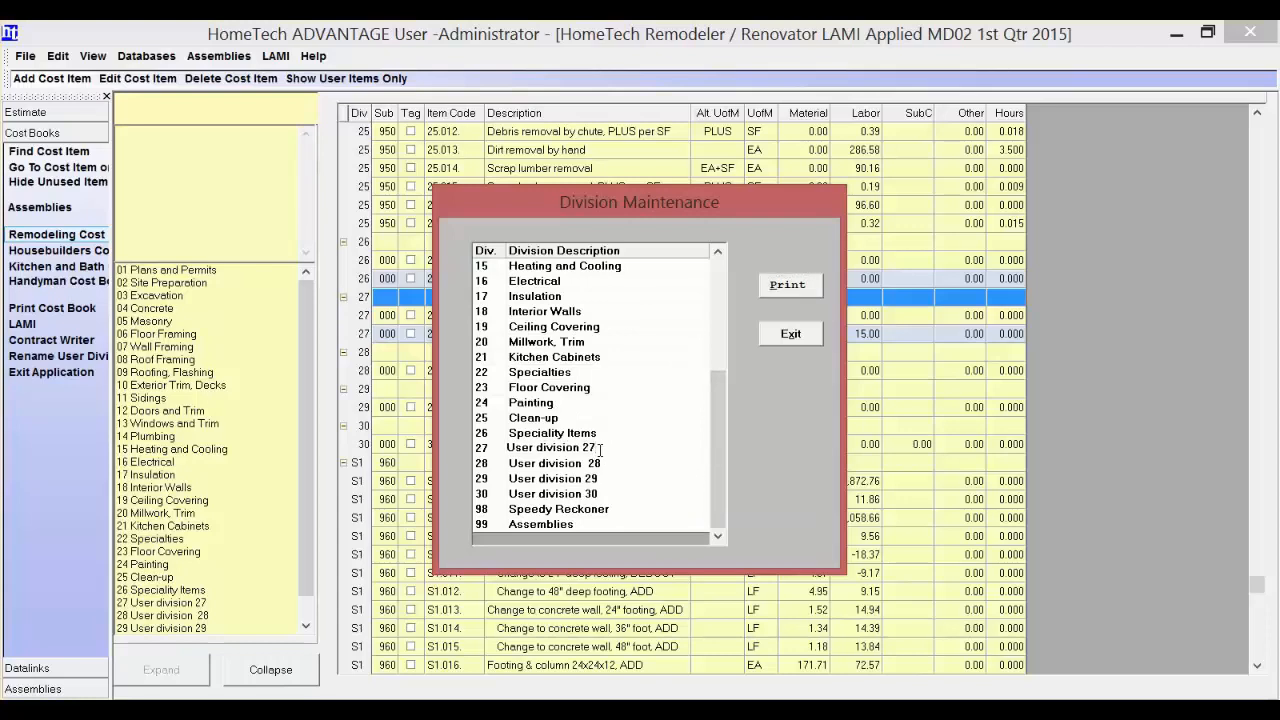
left_click_drag(600, 449, 502, 450)
key("BackSpace")
type("Speciality Services")
key("Return")
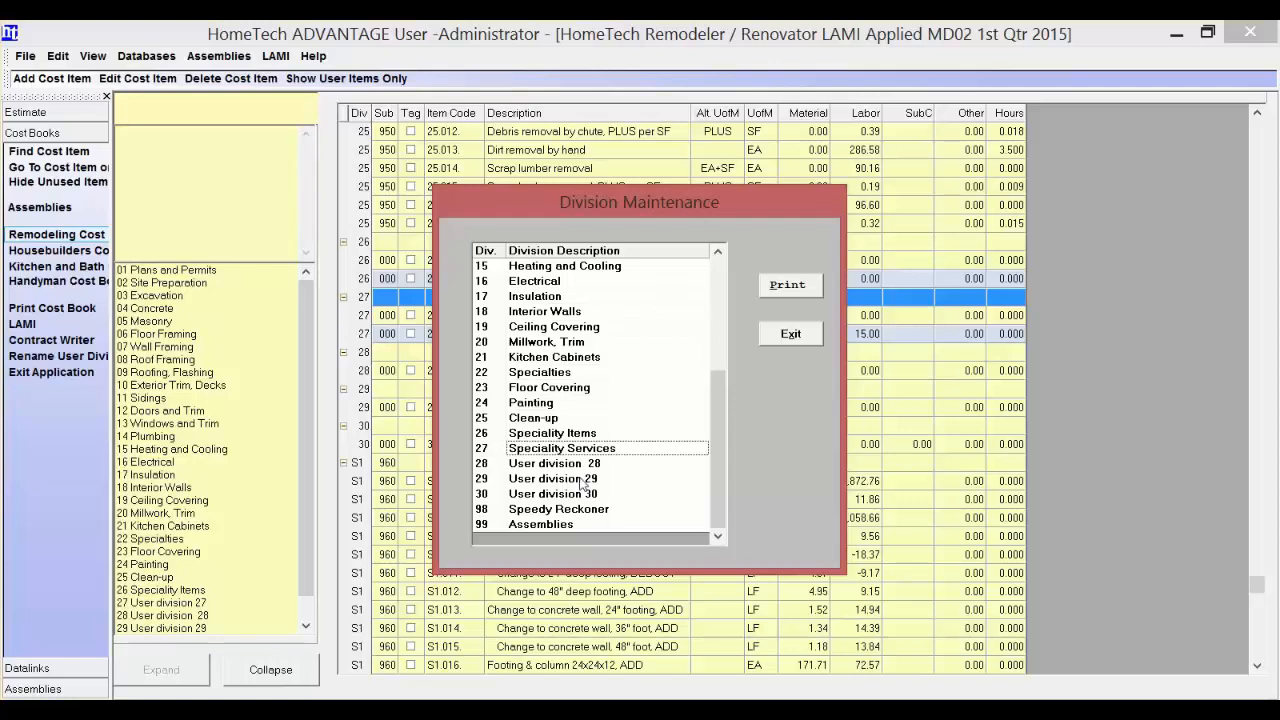
left_click(776, 338)
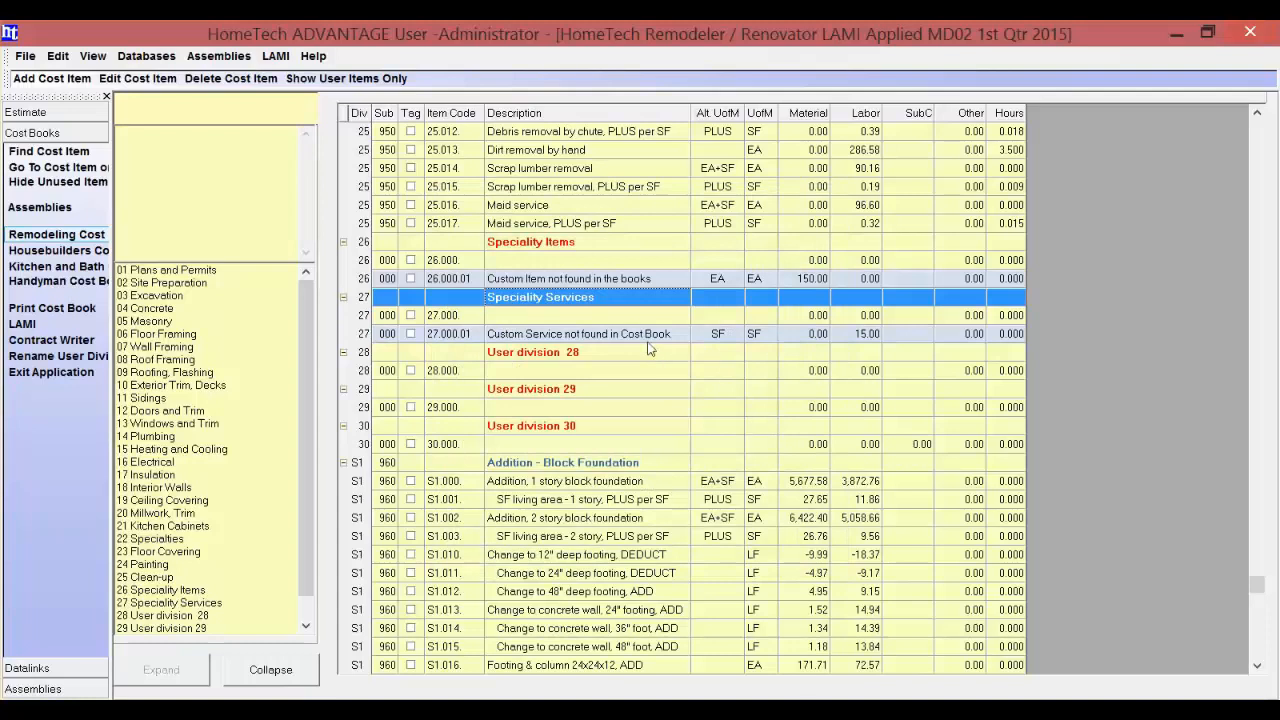
- View the specification of custom item 27.000.01 and select blank item 27.000 in the Speciality Services division
left_click(553, 353)
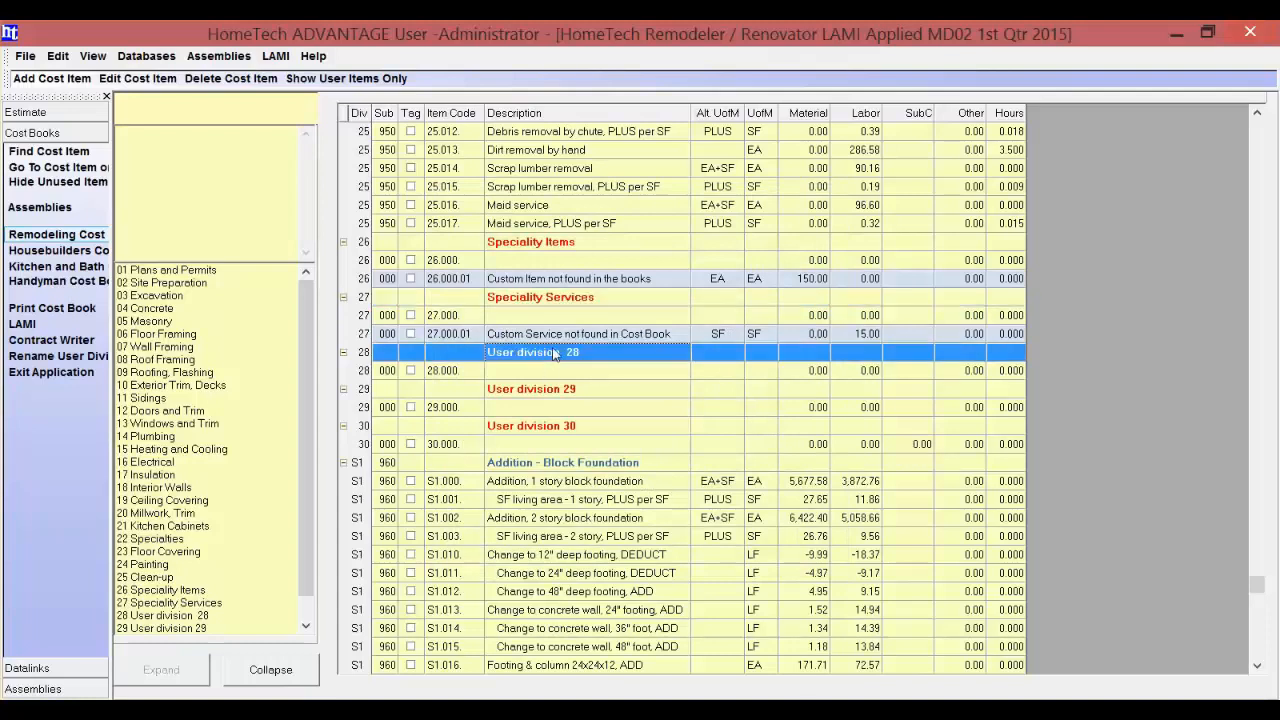
left_click(498, 303)
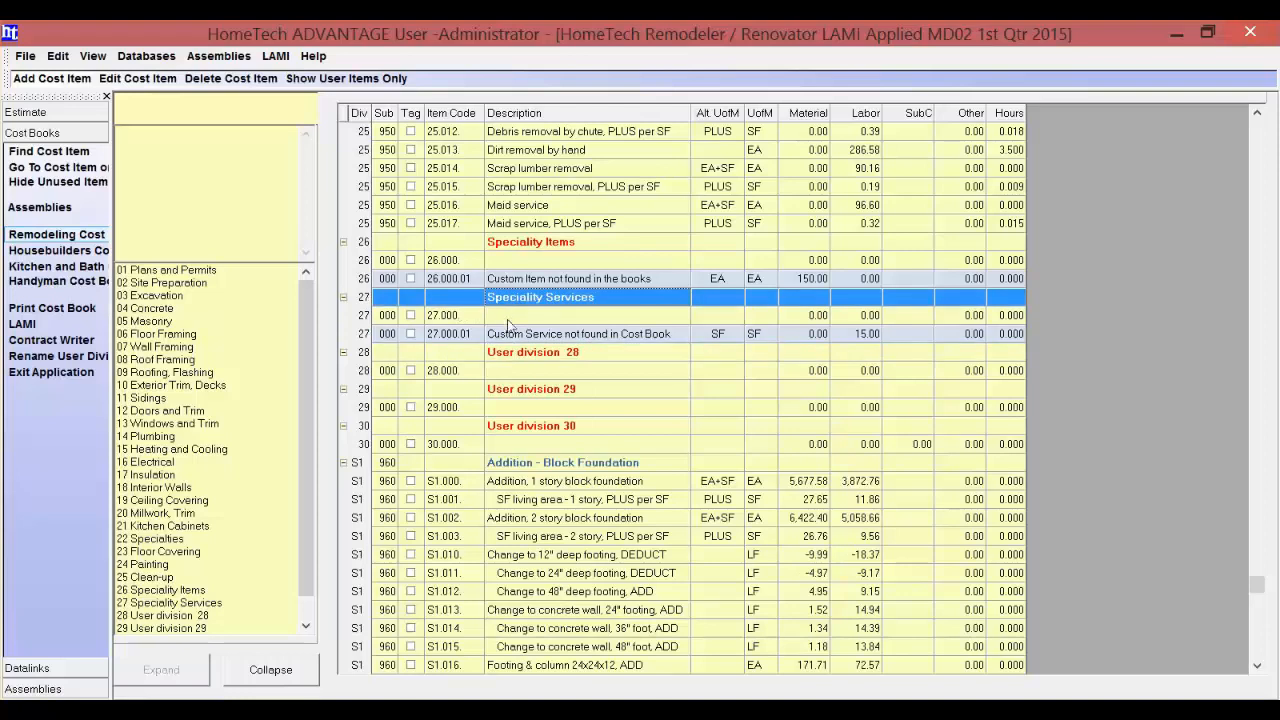
left_click(480, 338)
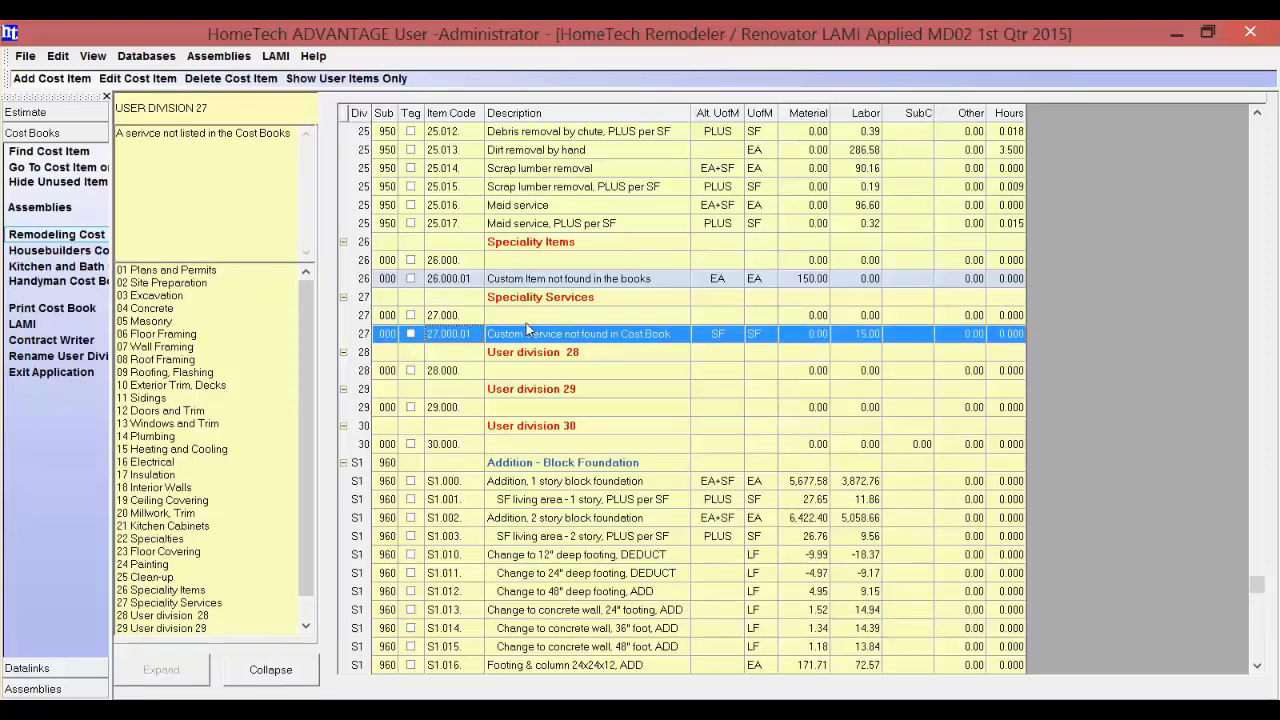
left_click(526, 321)
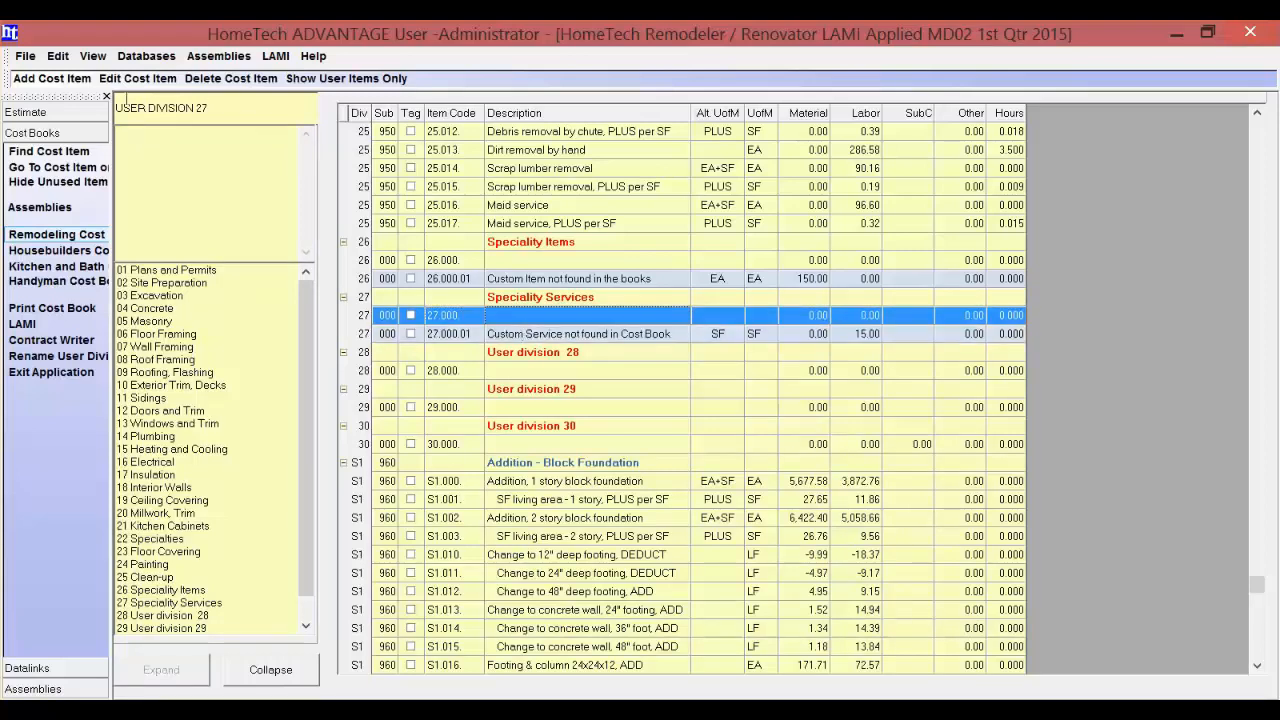
- Copy item 27.000.01 as a new cost item described "Custom Service 2 not found in Cost Book" with specification "A serivce2 not listed in the Cost Books"
left_click(52, 78)
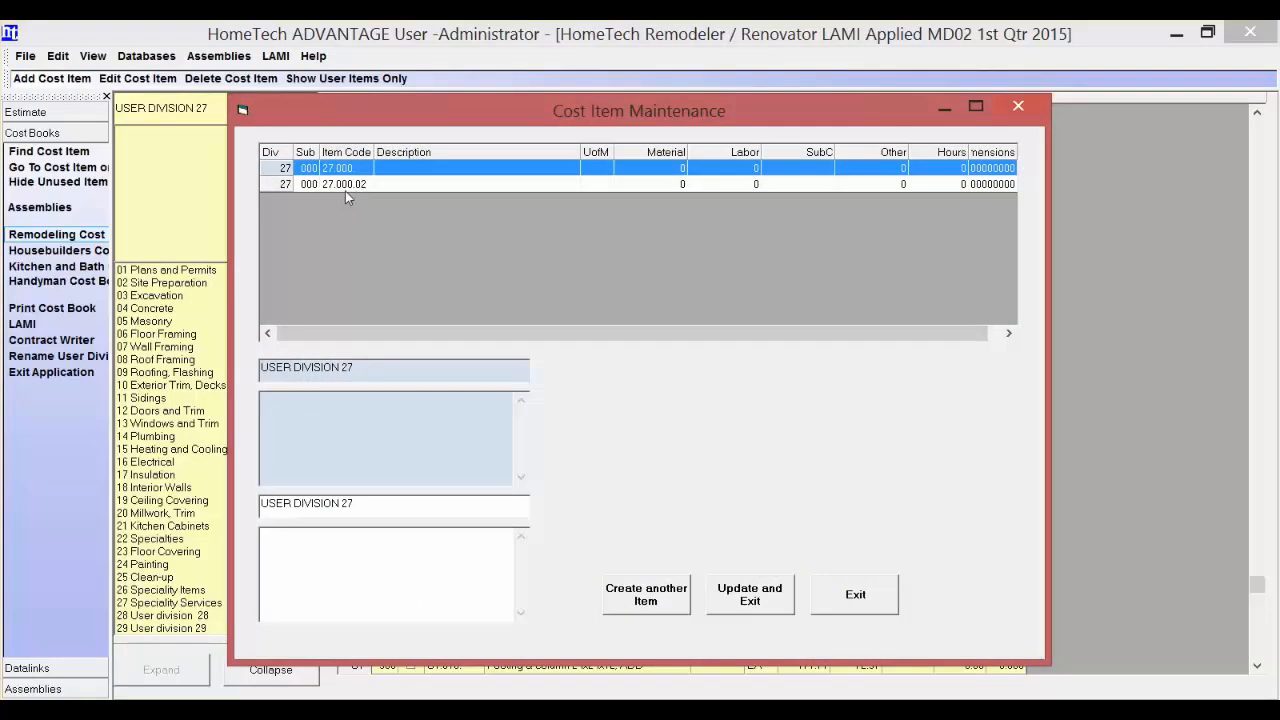
left_click(895, 594)
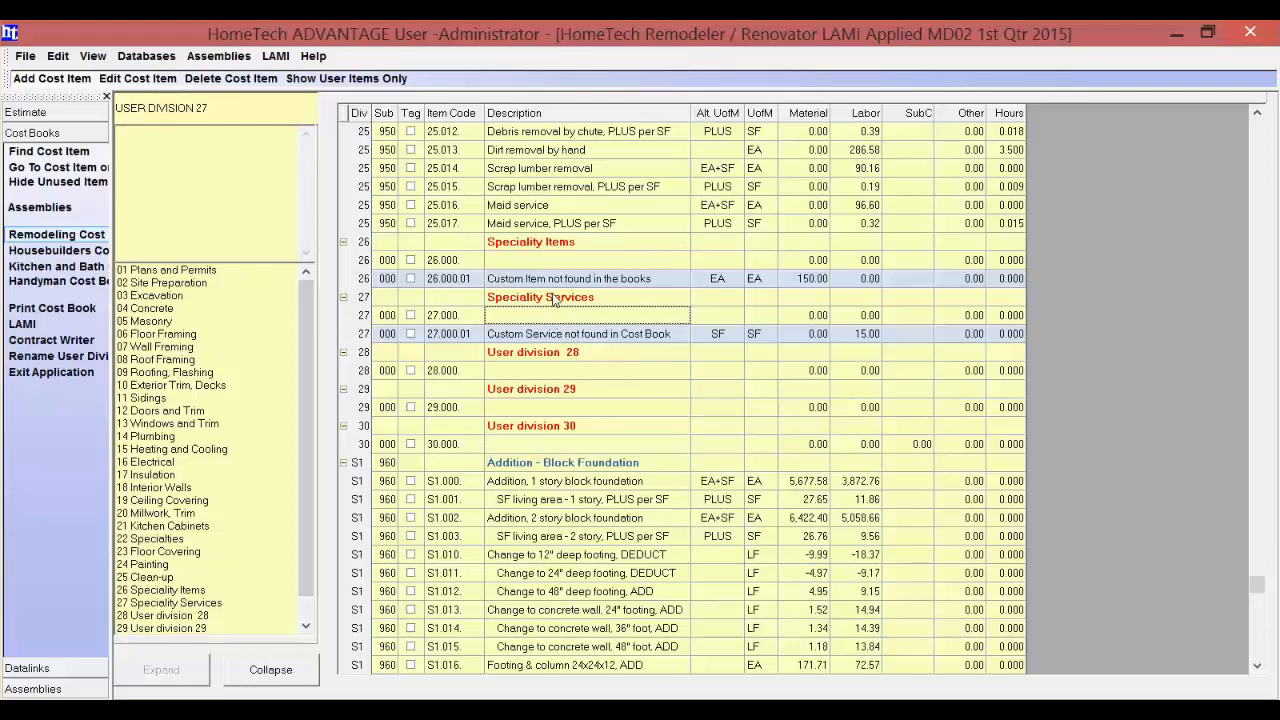
left_click(548, 332)
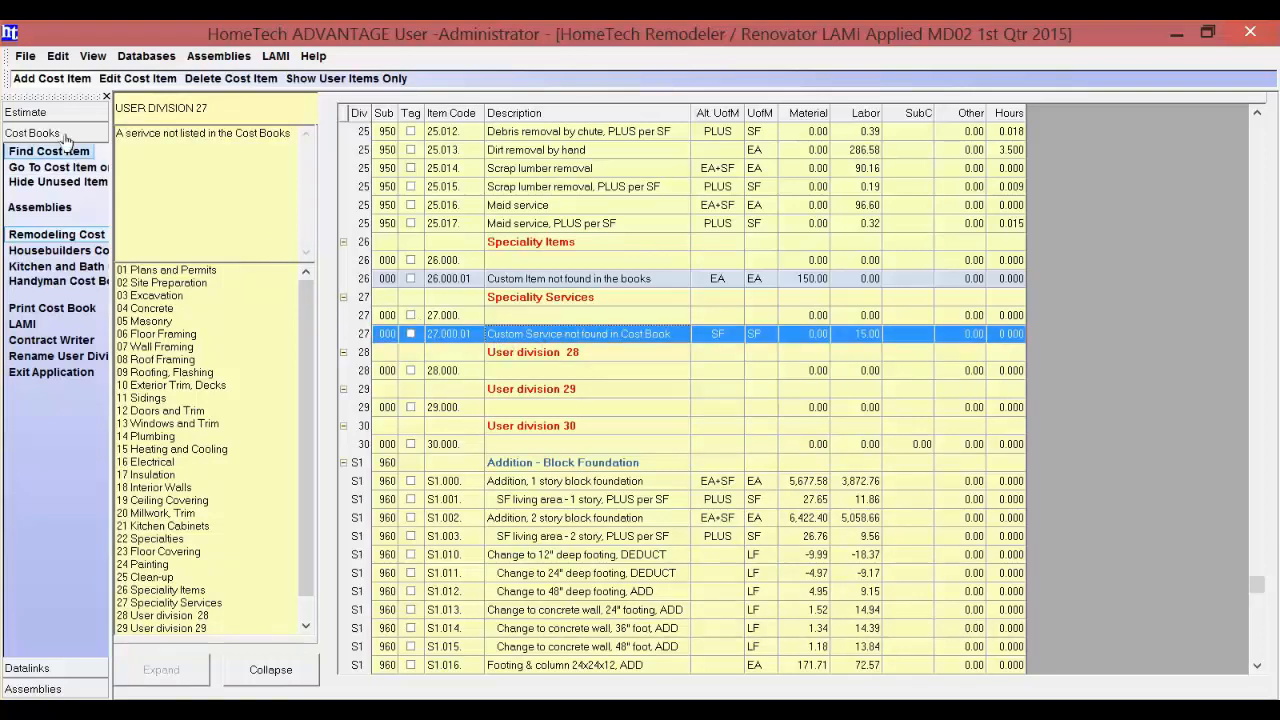
left_click(56, 81)
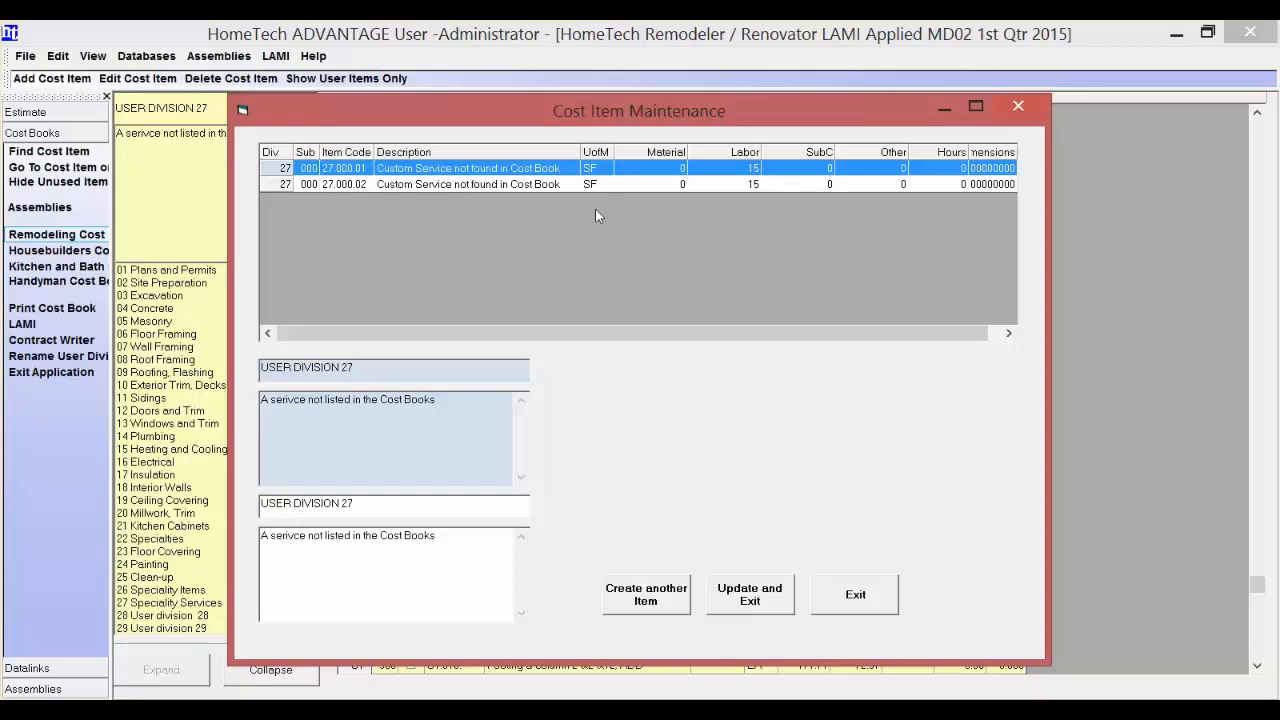
left_click(448, 186)
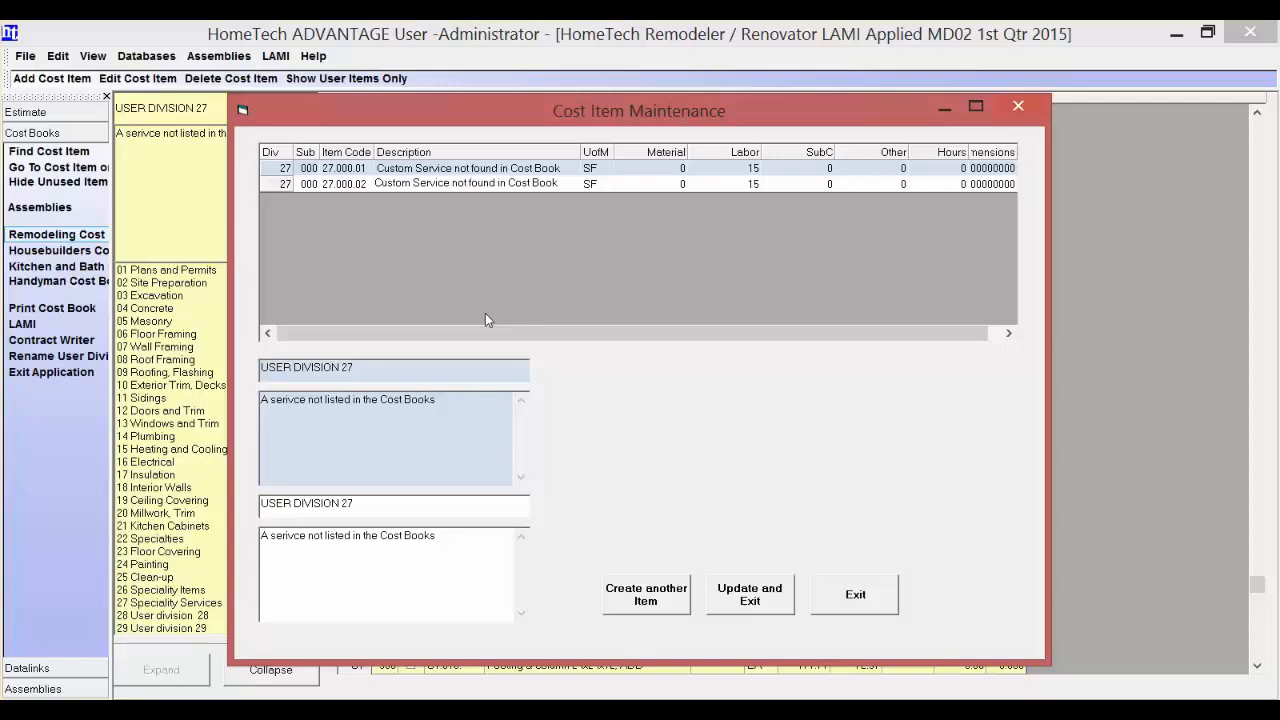
type("2")
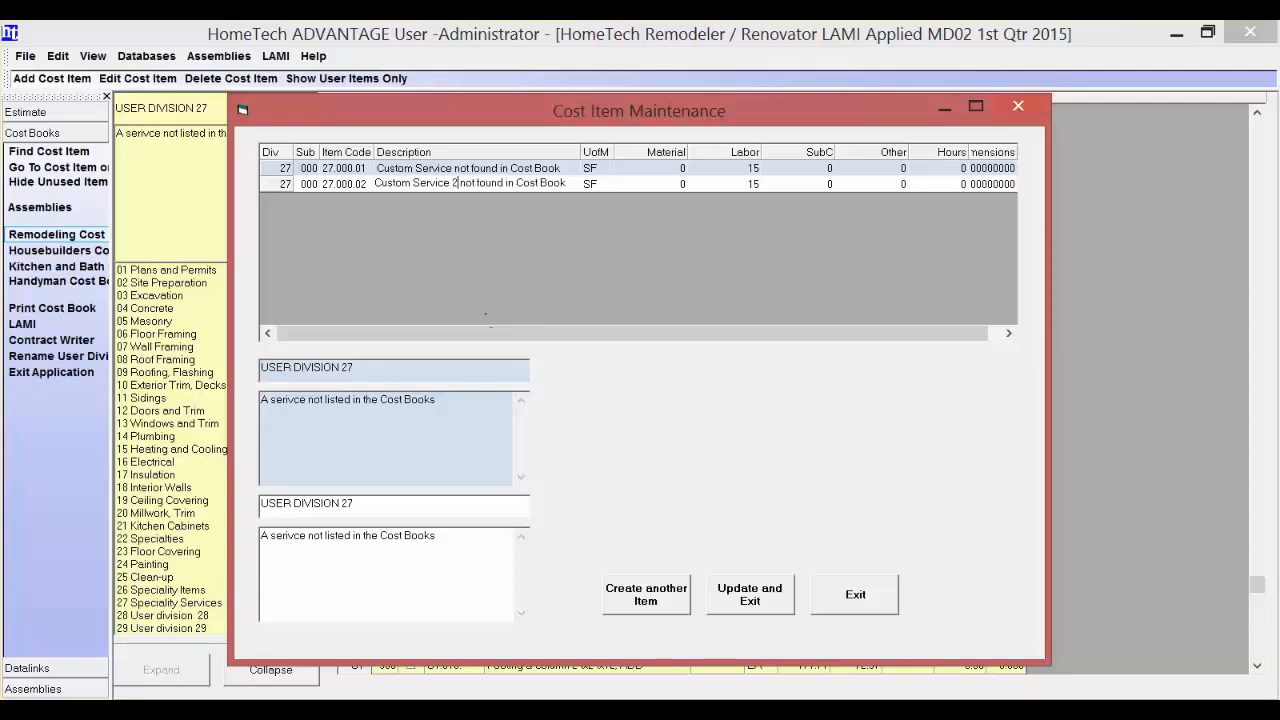
left_click(309, 536)
type("2")
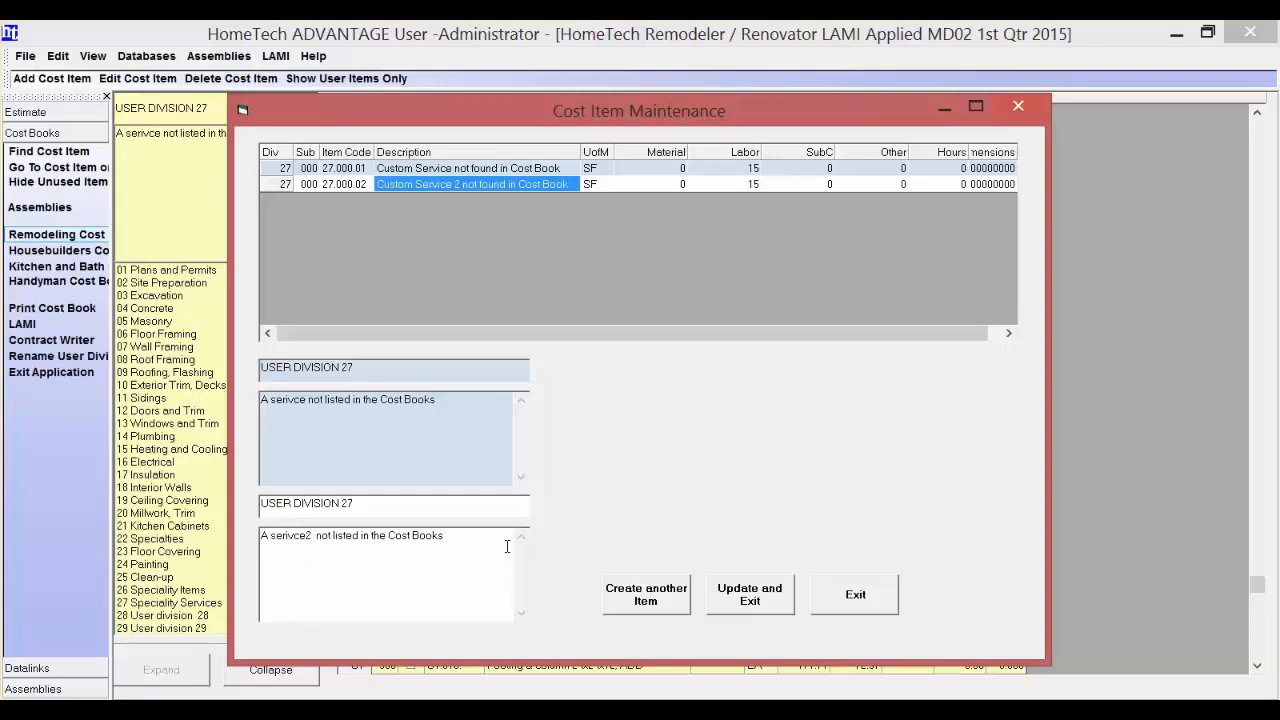
left_click(722, 594)
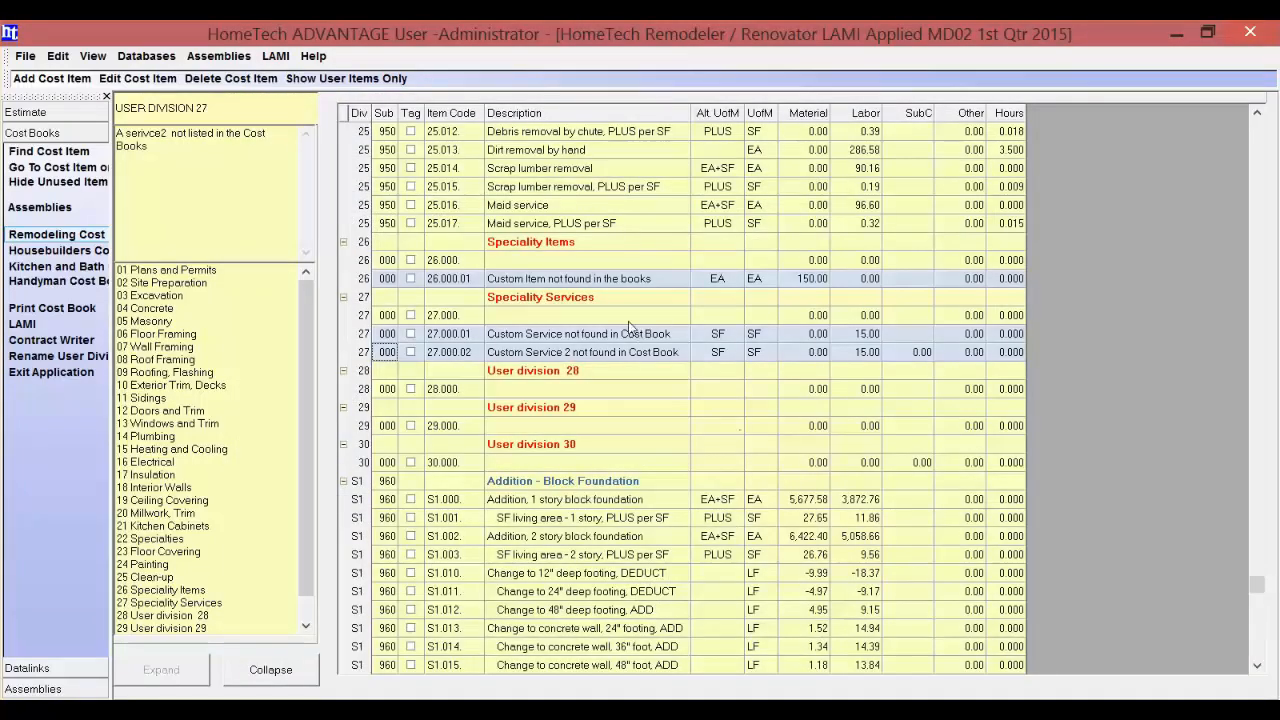
- Review the headings of user divisions 26 through 30 in the remodeling cost book
left_click(548, 248)
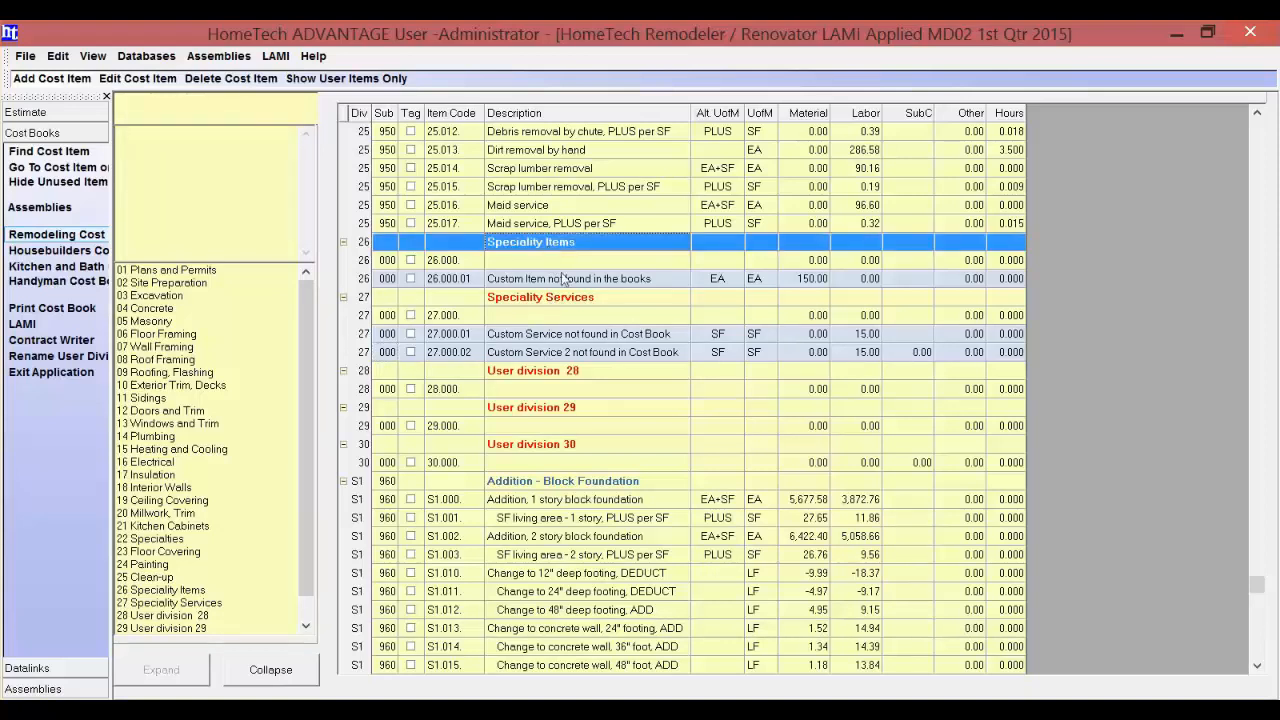
left_click(557, 374)
left_click(557, 408)
left_click(550, 445)
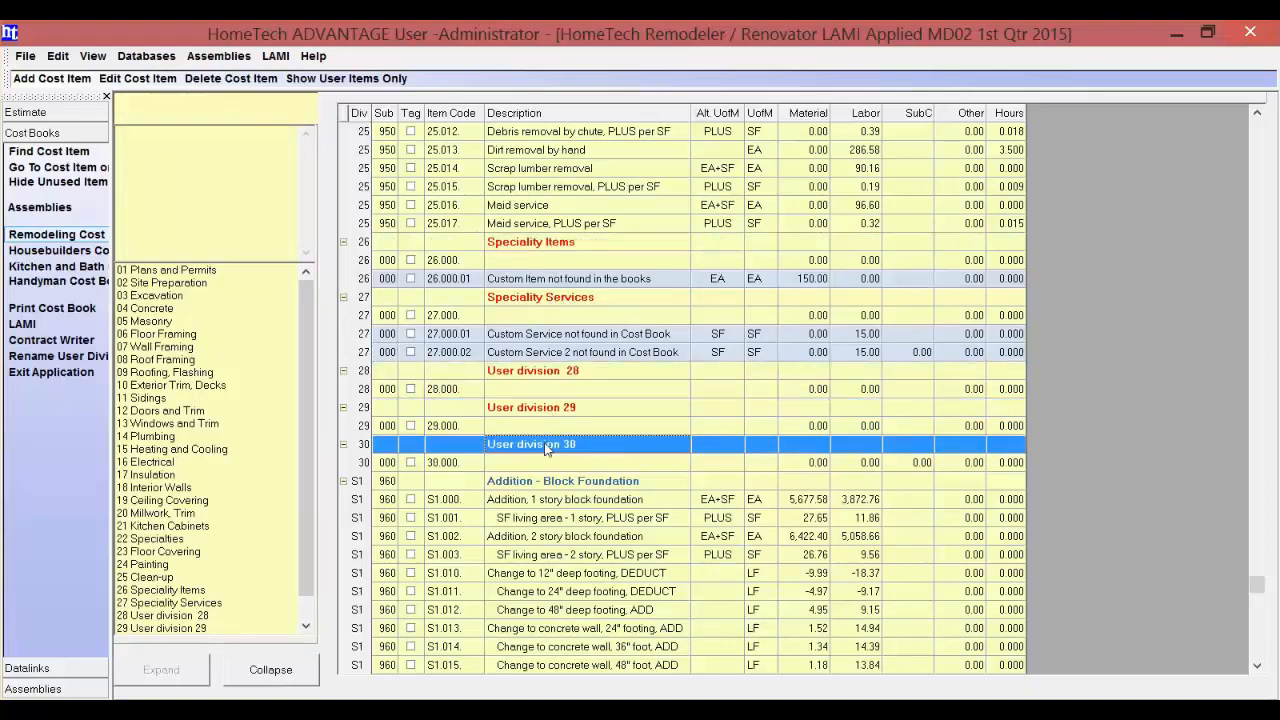
left_click(534, 299)
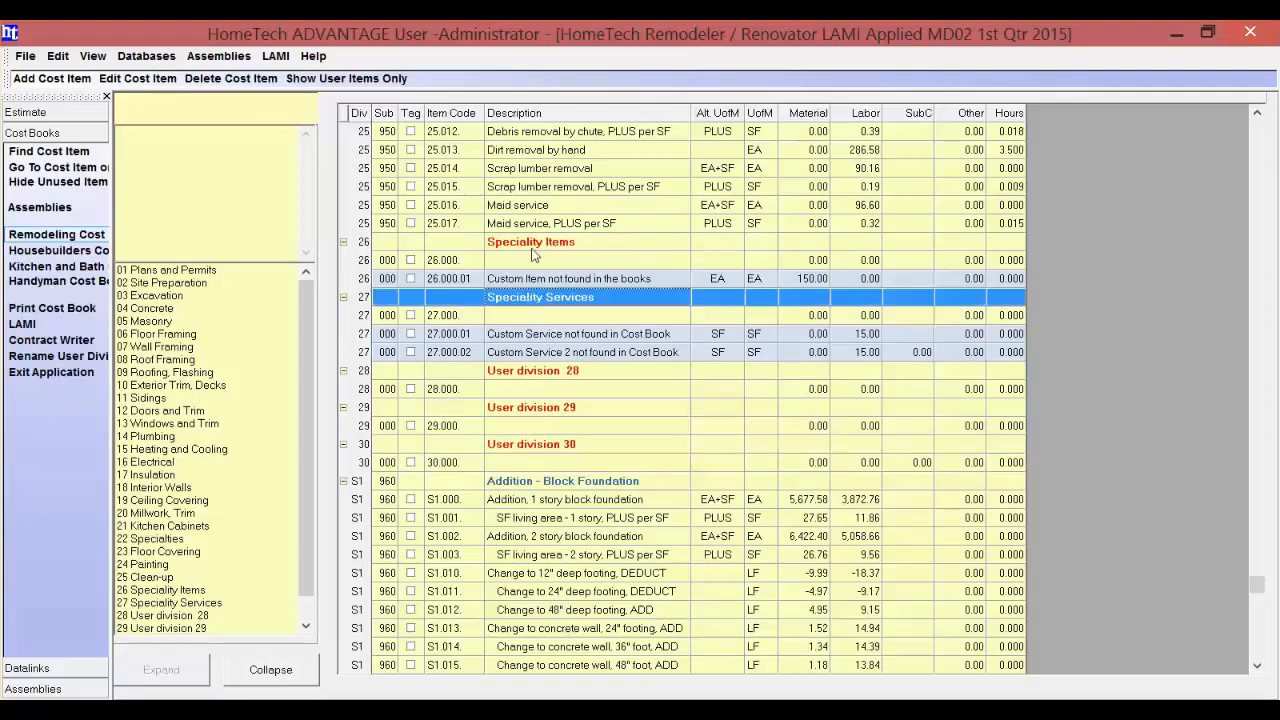
left_click(531, 249)
left_click(514, 377)
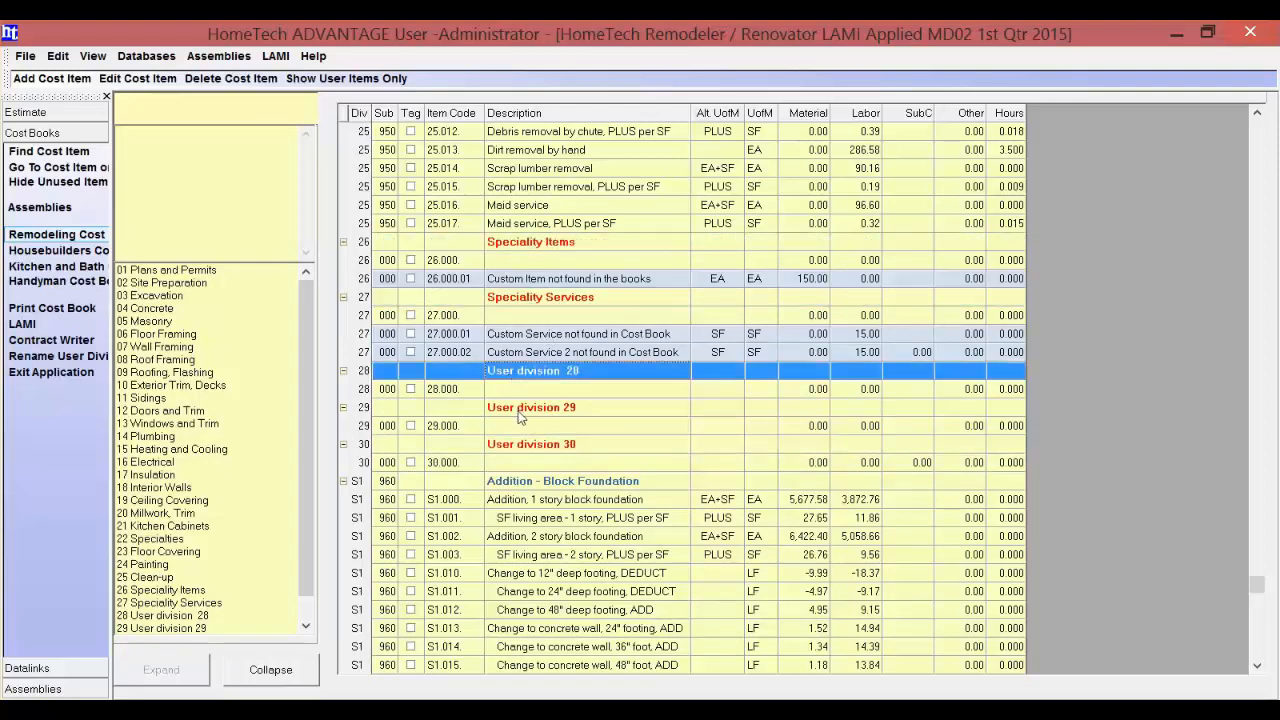
left_click(521, 412)
left_click(520, 446)
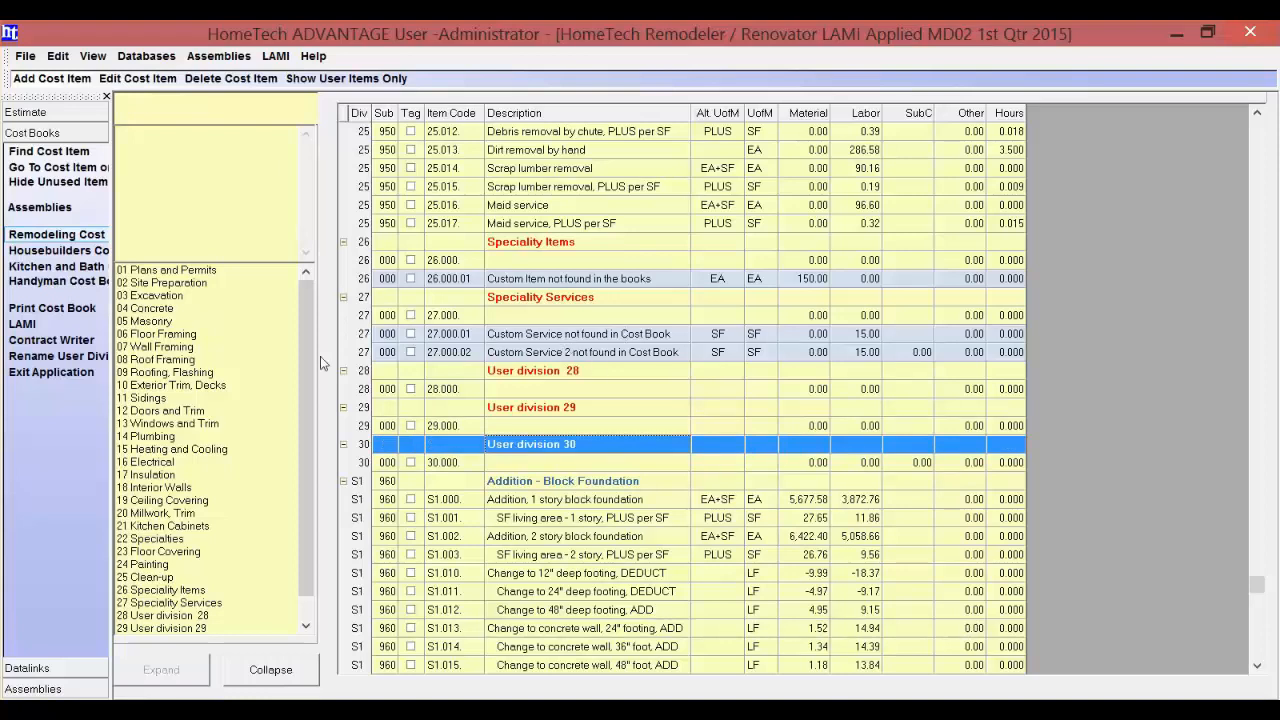
- Tag custom services 27.000.01 and 27.000.02 in the Speciality Services division and open the Basement Remodel estimate
left_click(410, 334)
left_click(410, 352)
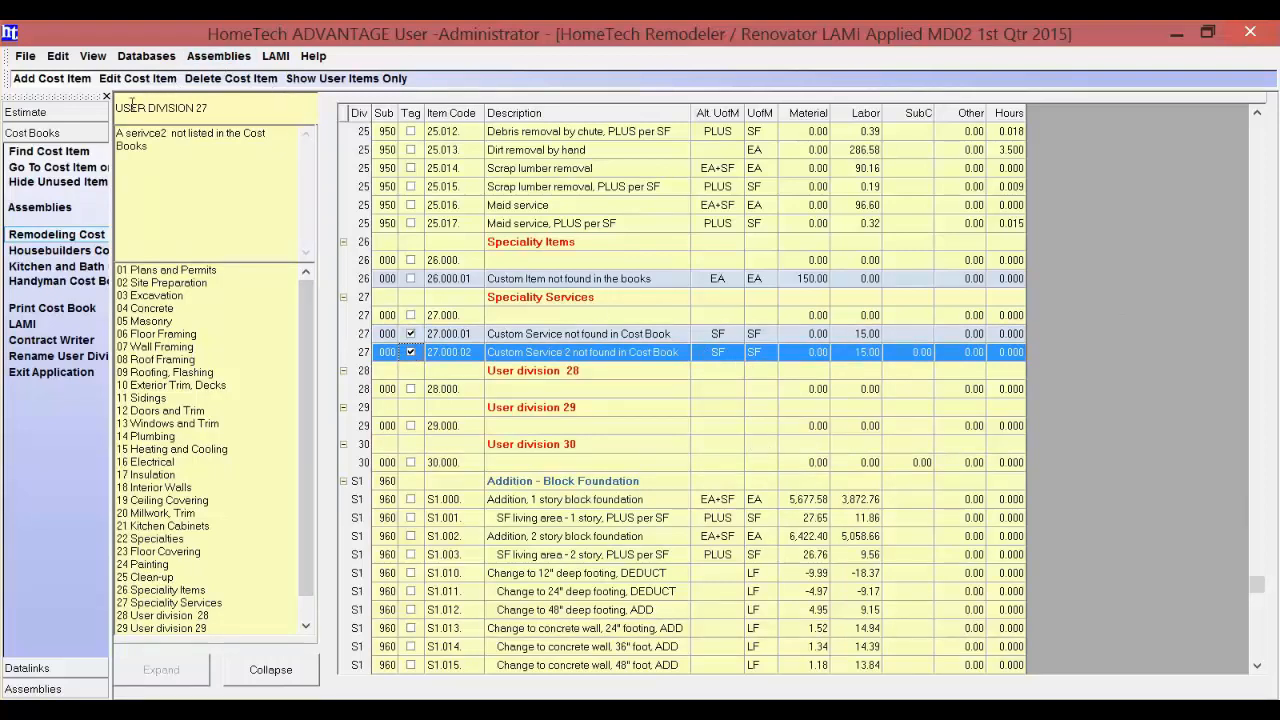
left_click(27, 112)
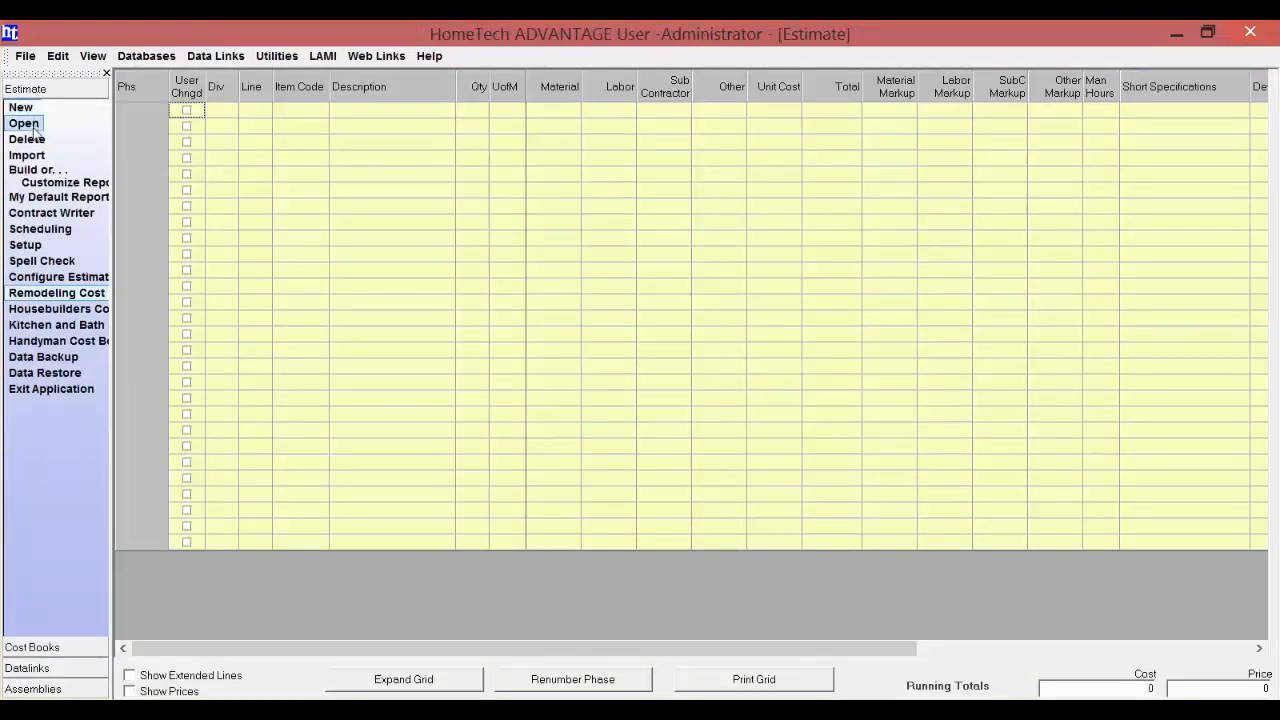
left_click(34, 126)
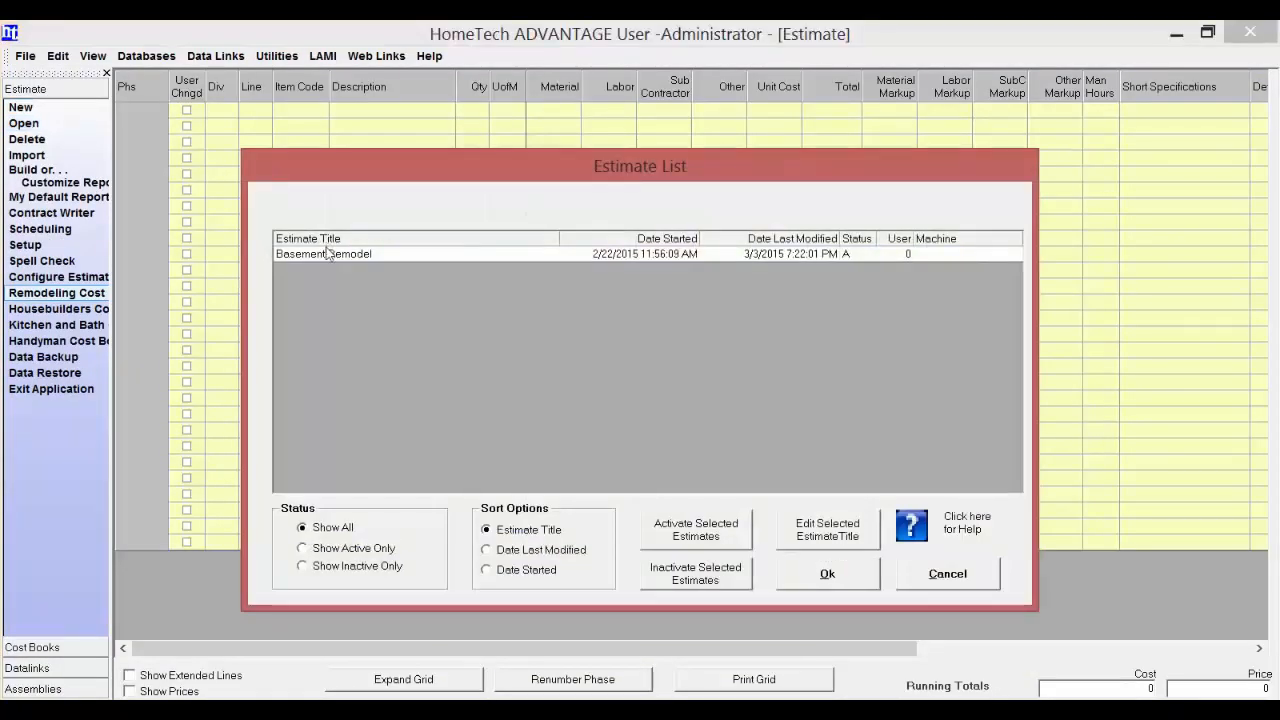
left_click(326, 253)
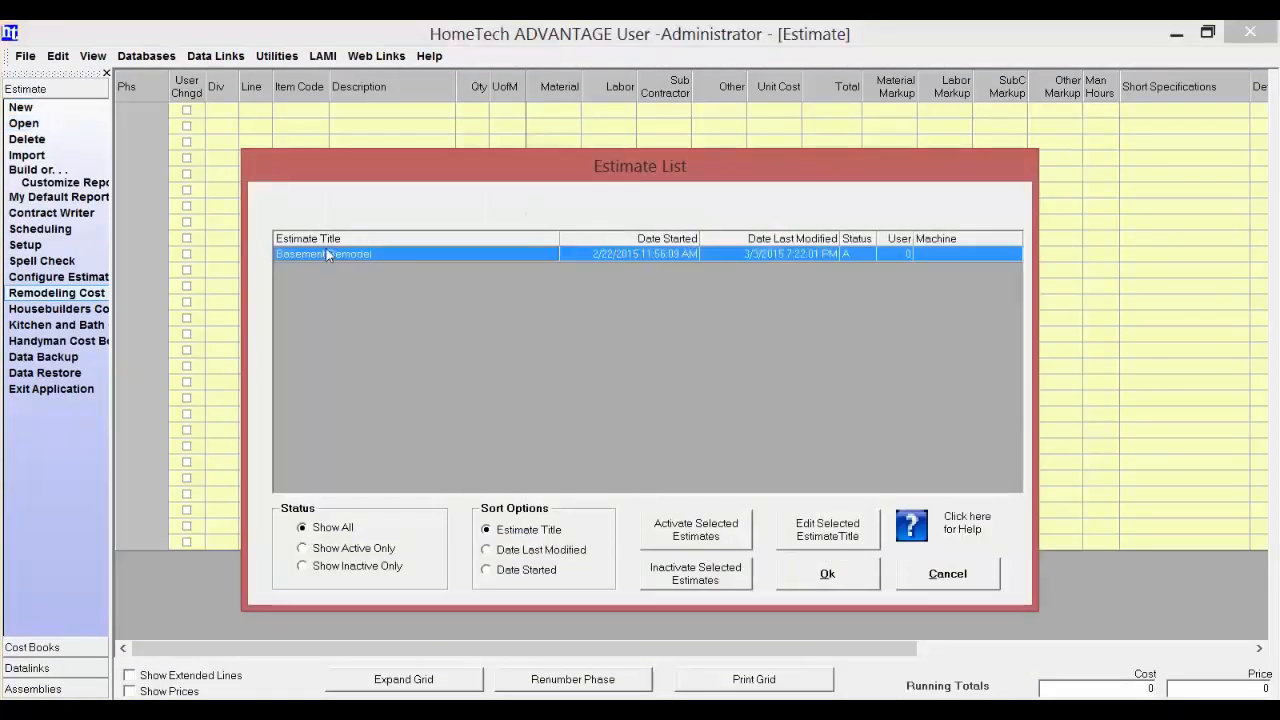
left_click(822, 576)
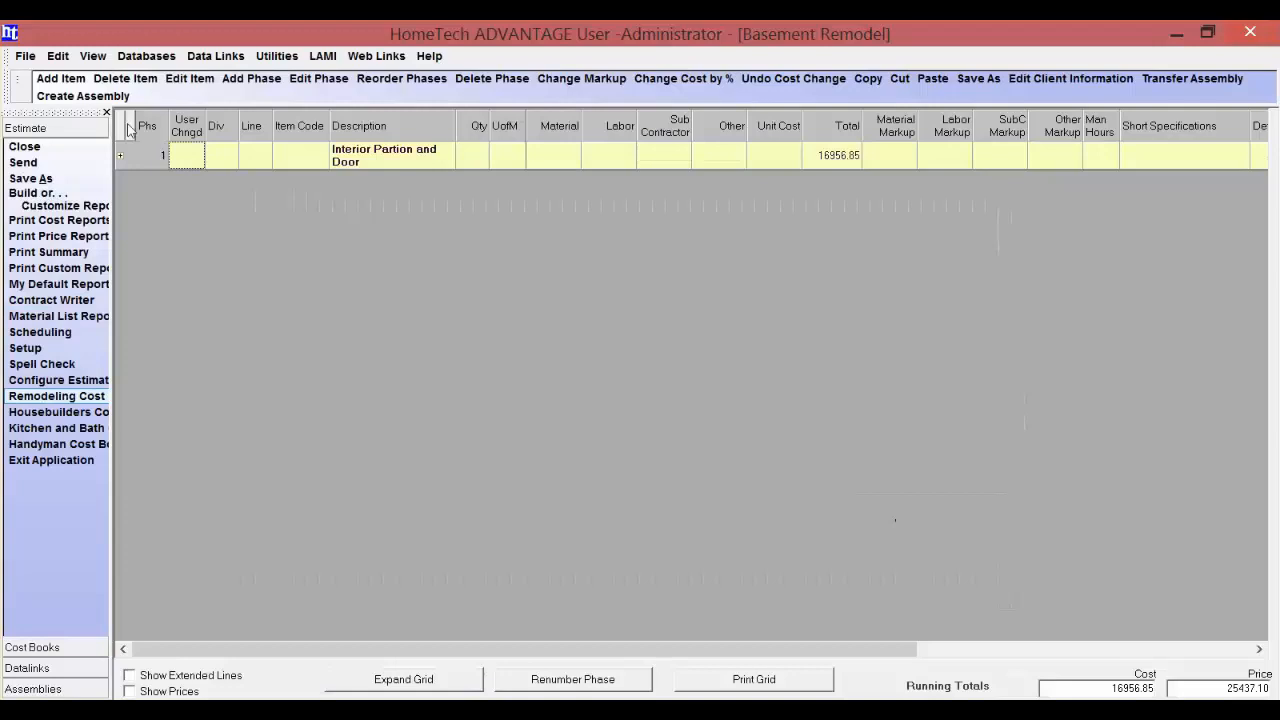
- Expand the estimate grid and transfer the tagged custom services from the remodeling cost book to Phase 1
left_click(380, 680)
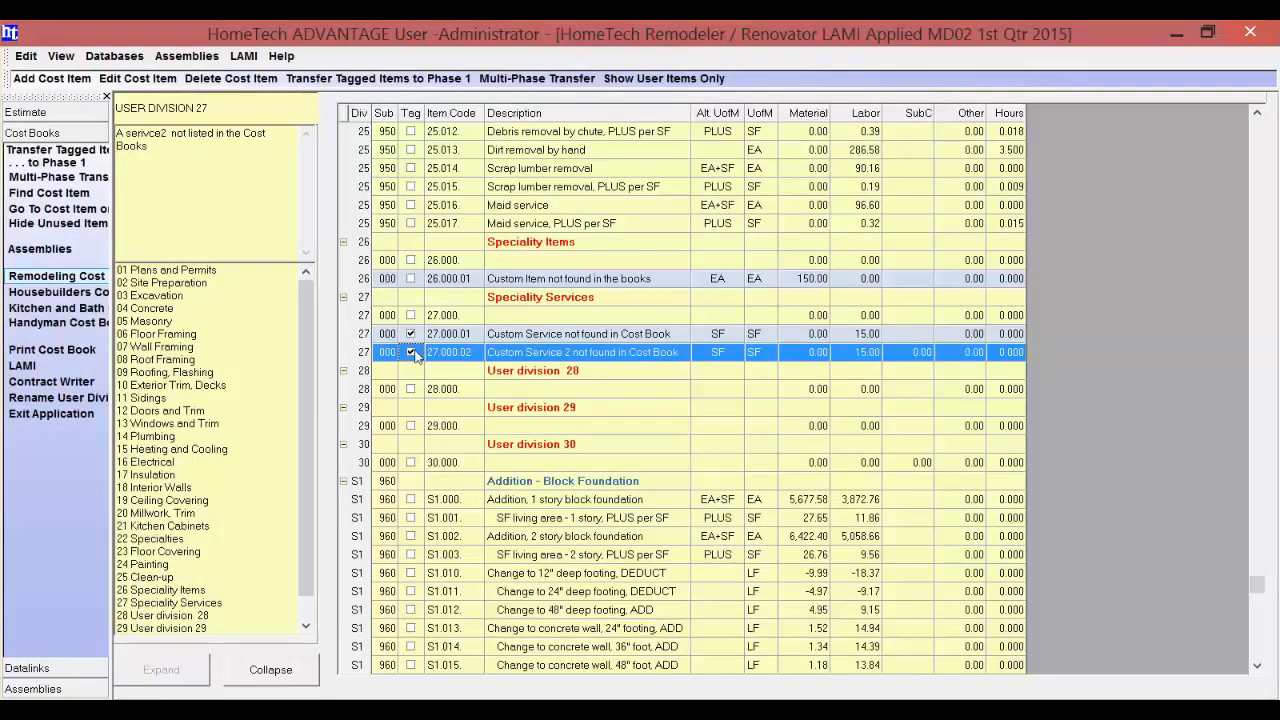
left_click(349, 82)
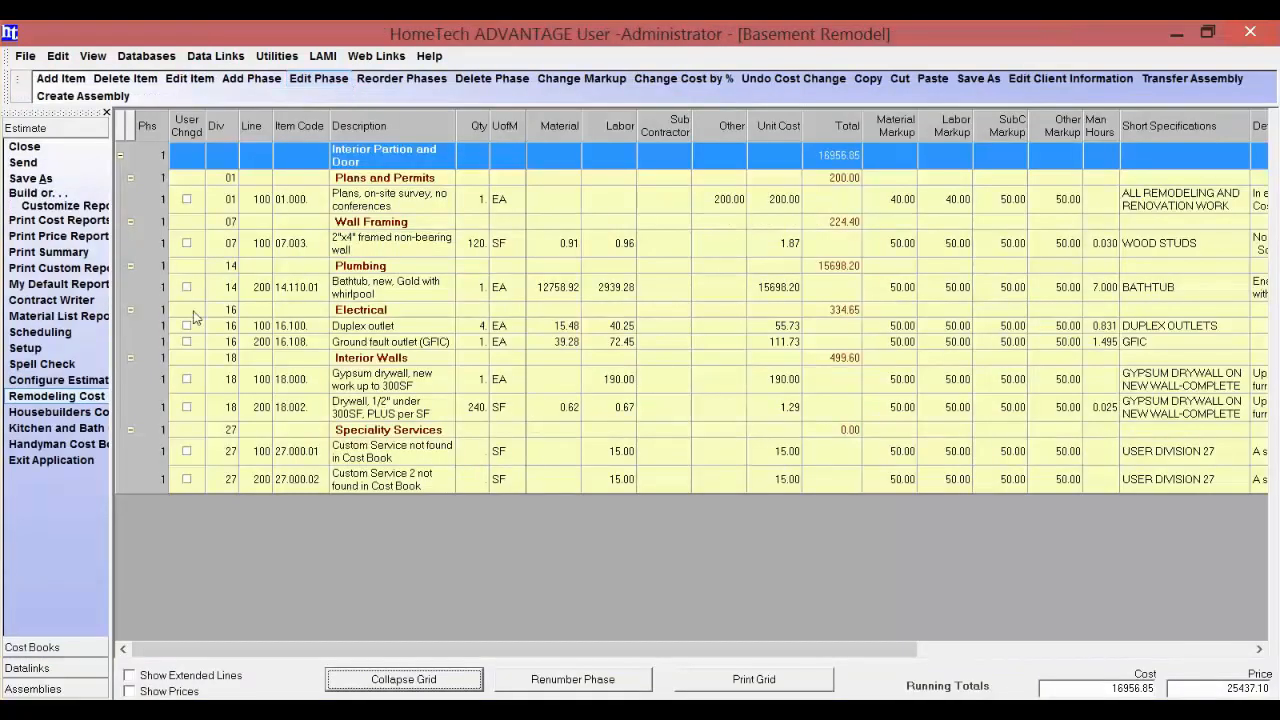
- Examine the Speciality Services heading and its items 27.000.01 and 27.000.02 in the Basement Remodel estimate
left_click(391, 457)
left_click(398, 479)
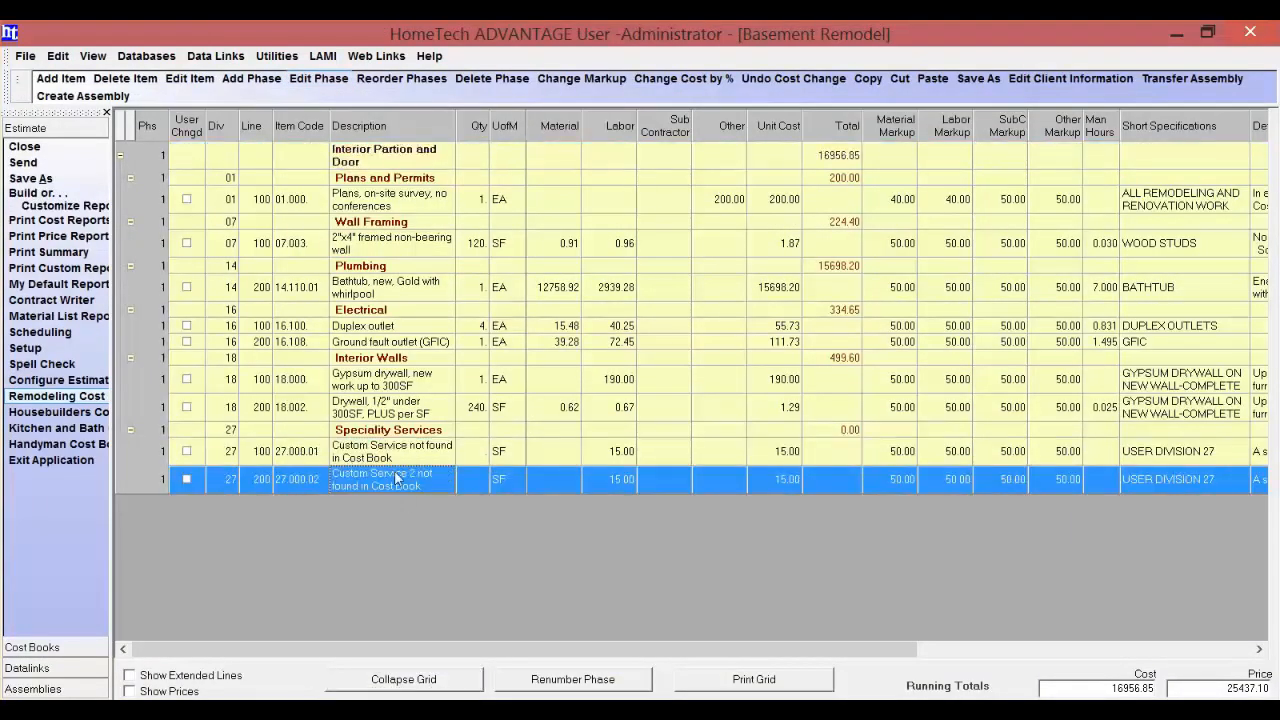
left_click(426, 431)
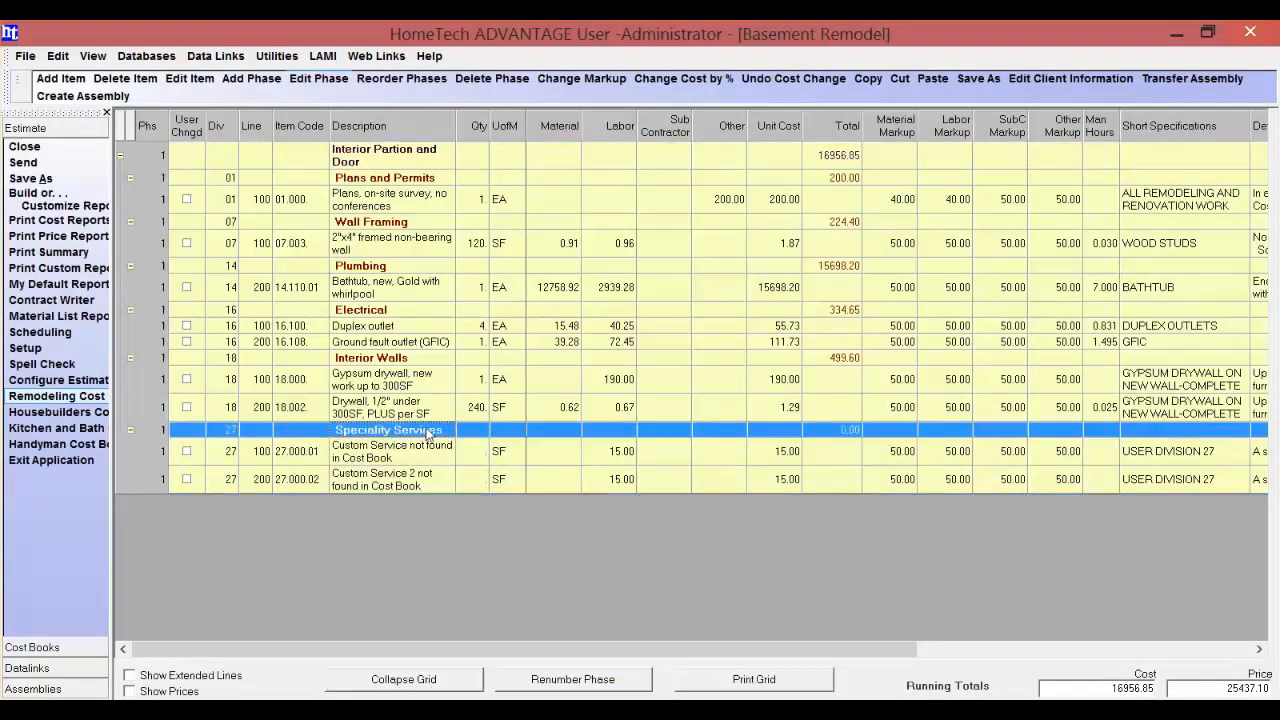
left_click(381, 456)
key("shift+Down")
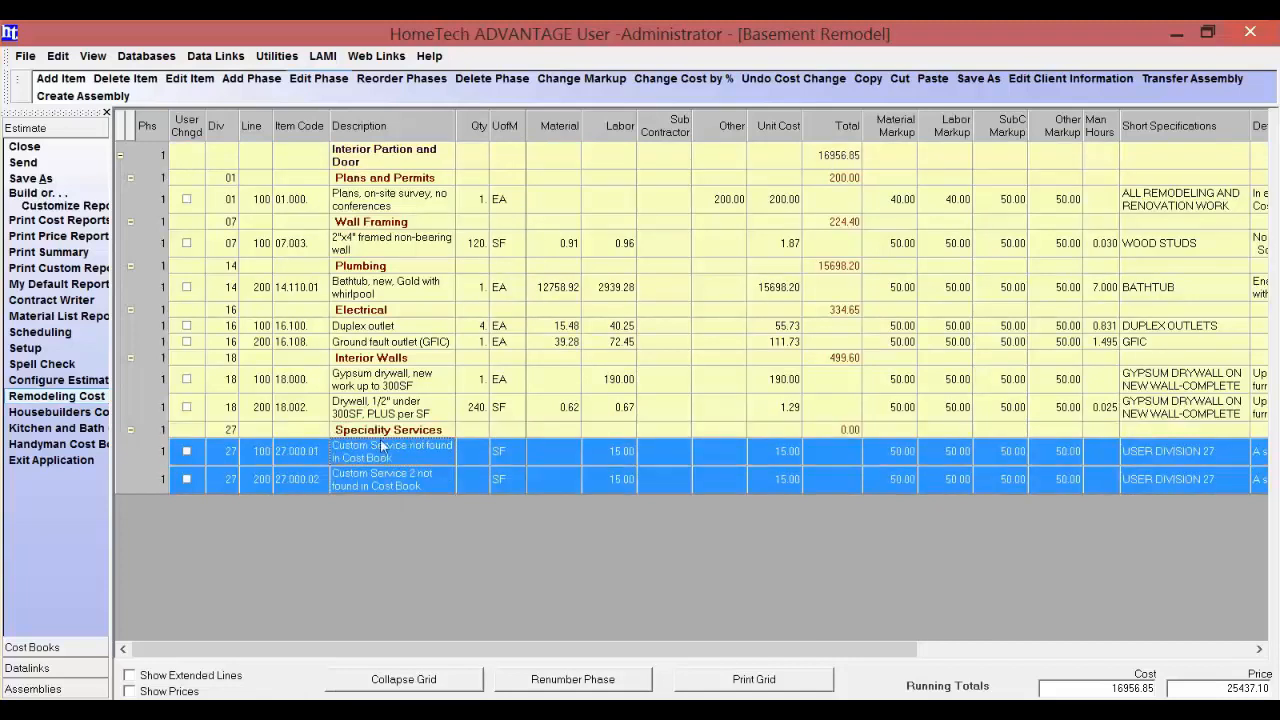
left_click(385, 433)
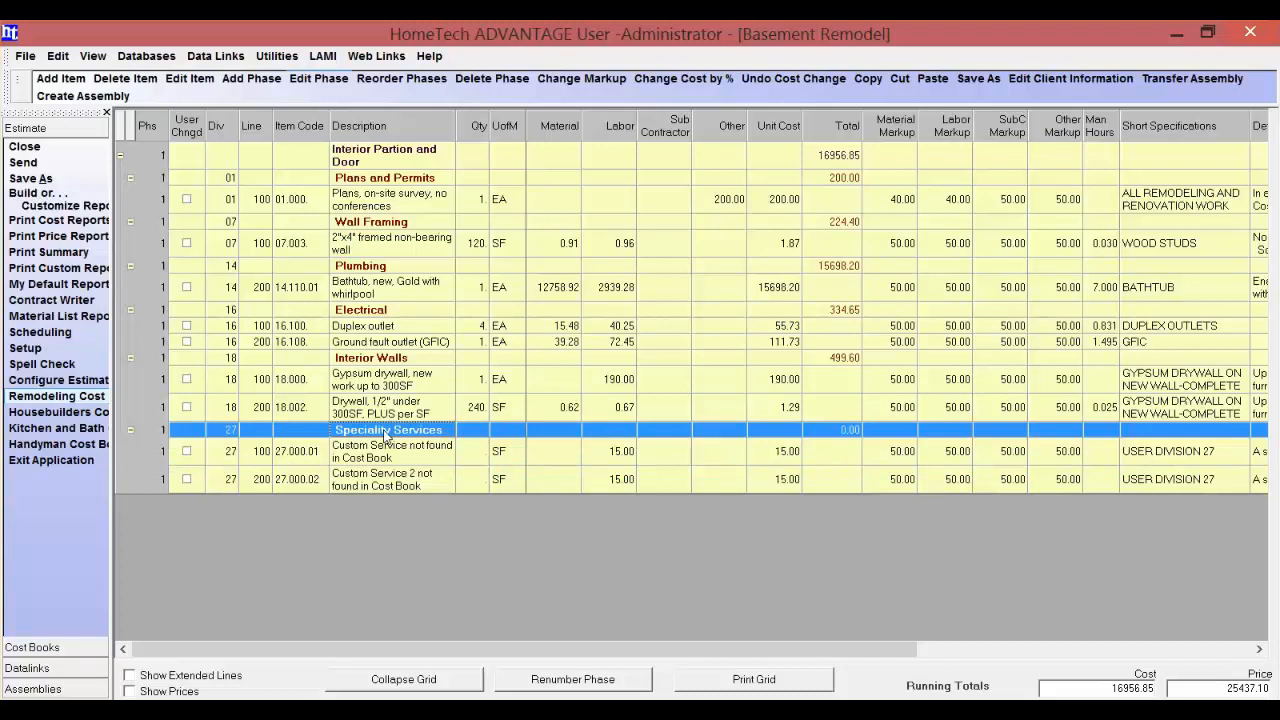
left_click(382, 452)
left_click(388, 476)
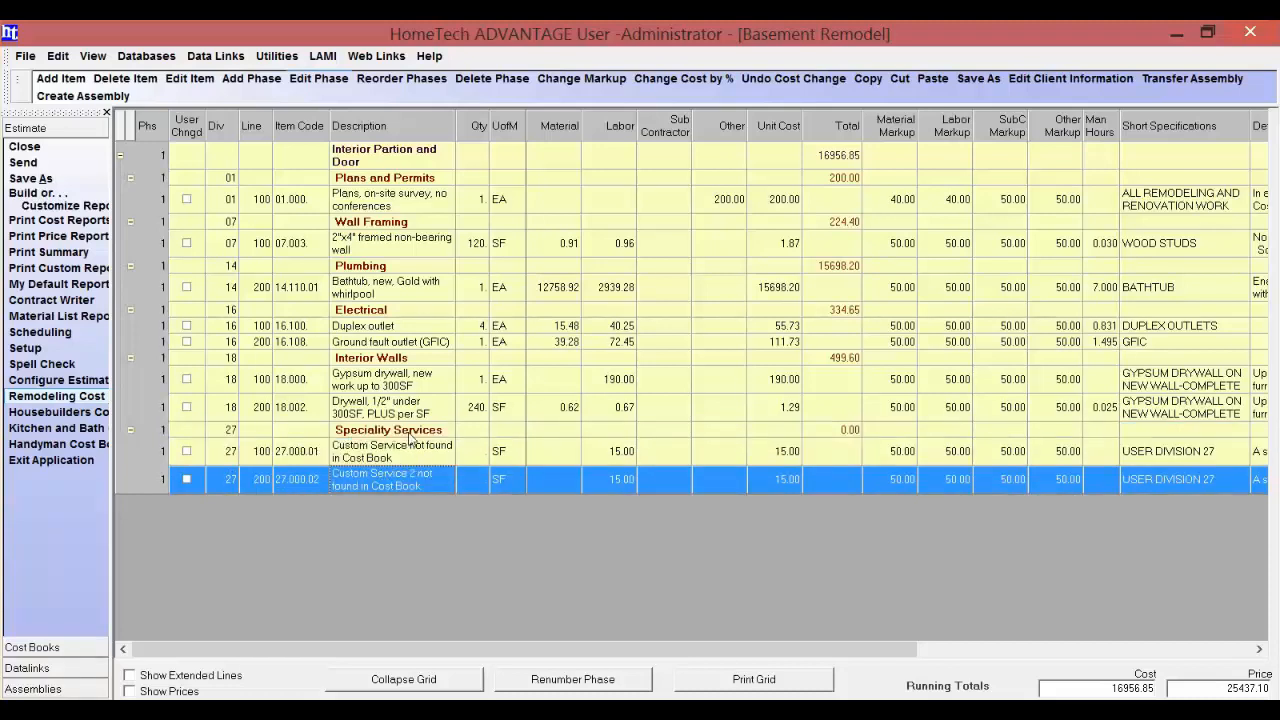